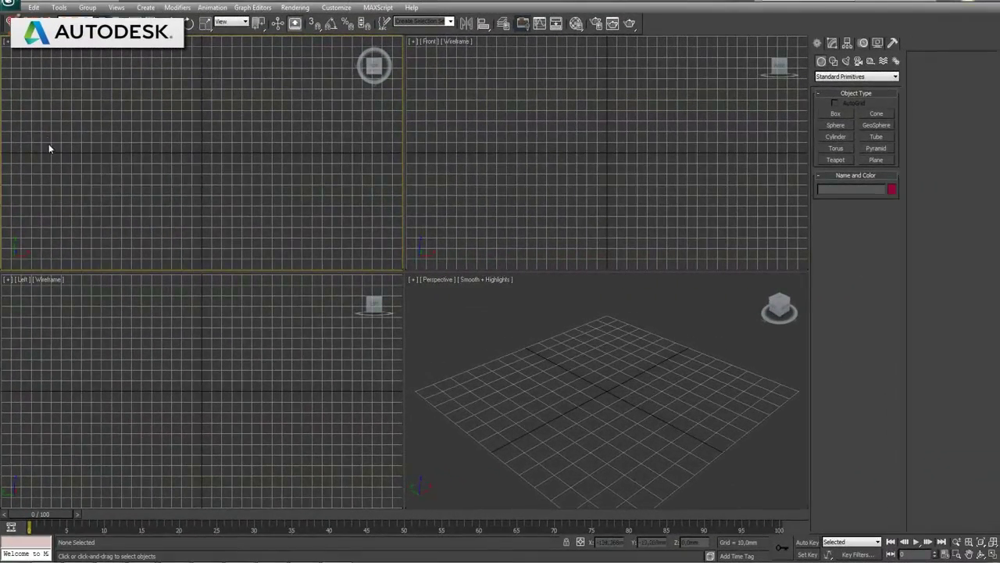
# Create a VRayPlane, VRayPlane001, at the grid centre in the Top viewport
pyautogui.click(856, 77)
pyautogui.click(835, 181)
pyautogui.click(836, 125)
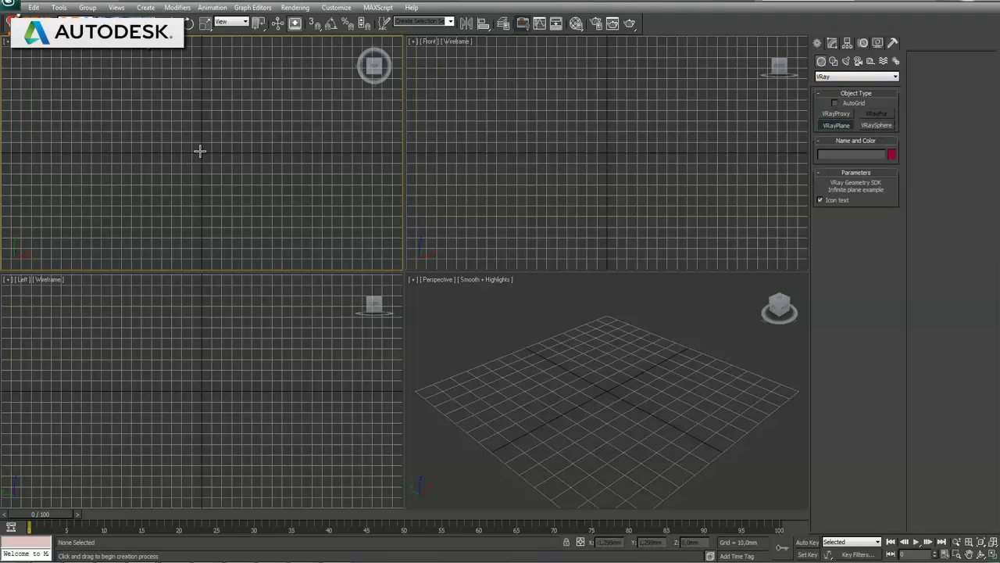
pyautogui.click(200, 150)
pyautogui.rightClick(278, 204)
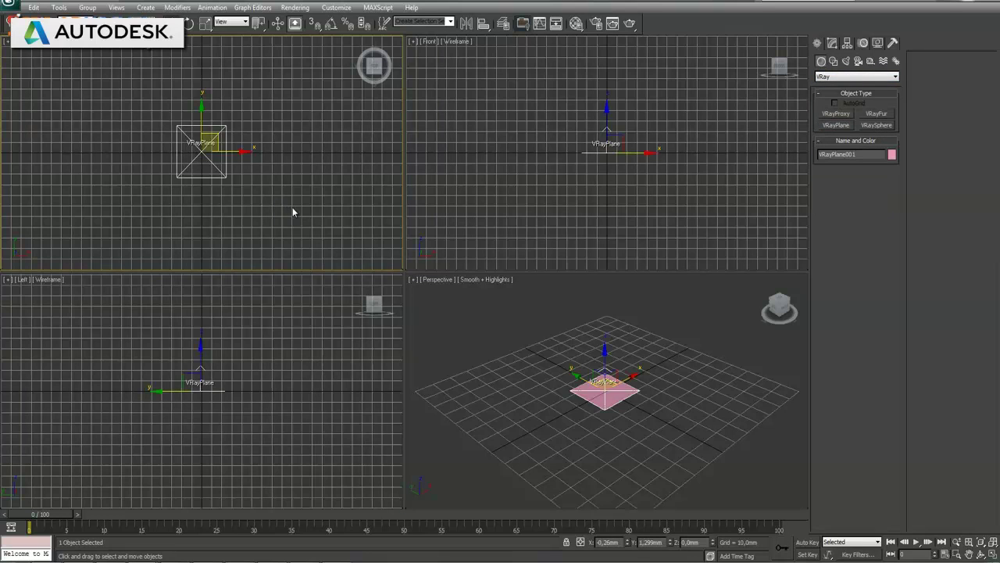
# Create a VRayMtl material named pp in the Material Editor
pyautogui.press('m')
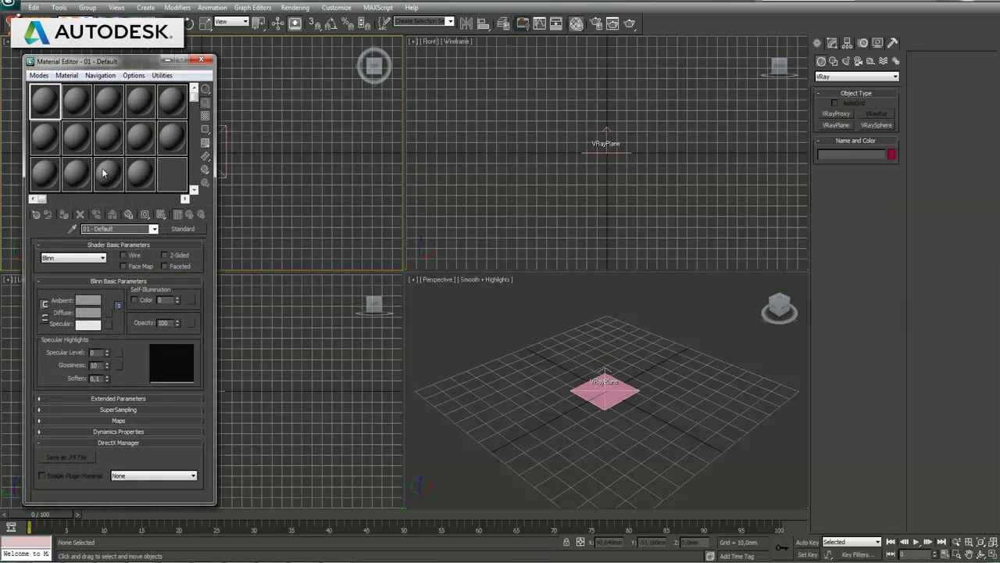
pyautogui.click(182, 228)
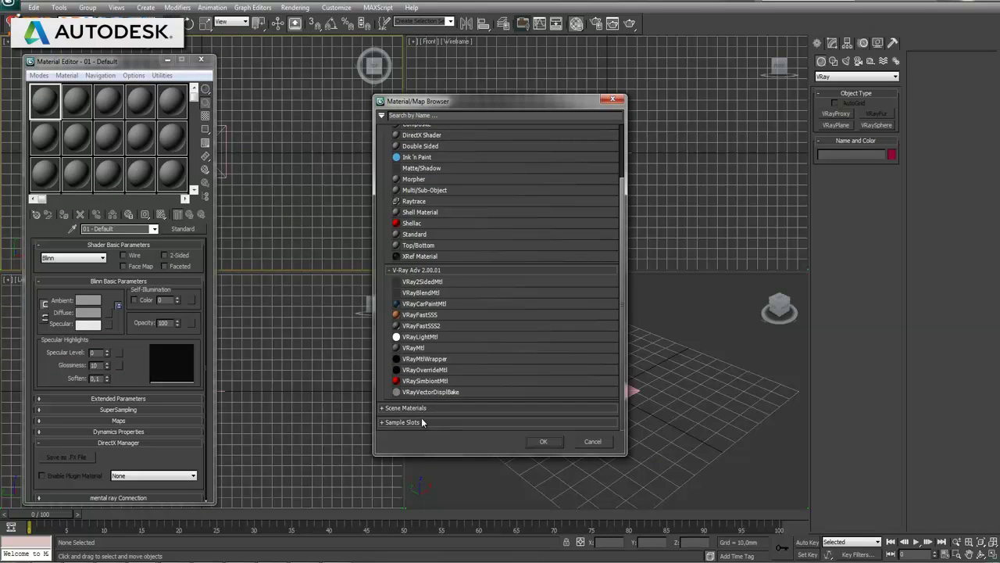
pyautogui.doubleClick(411, 348)
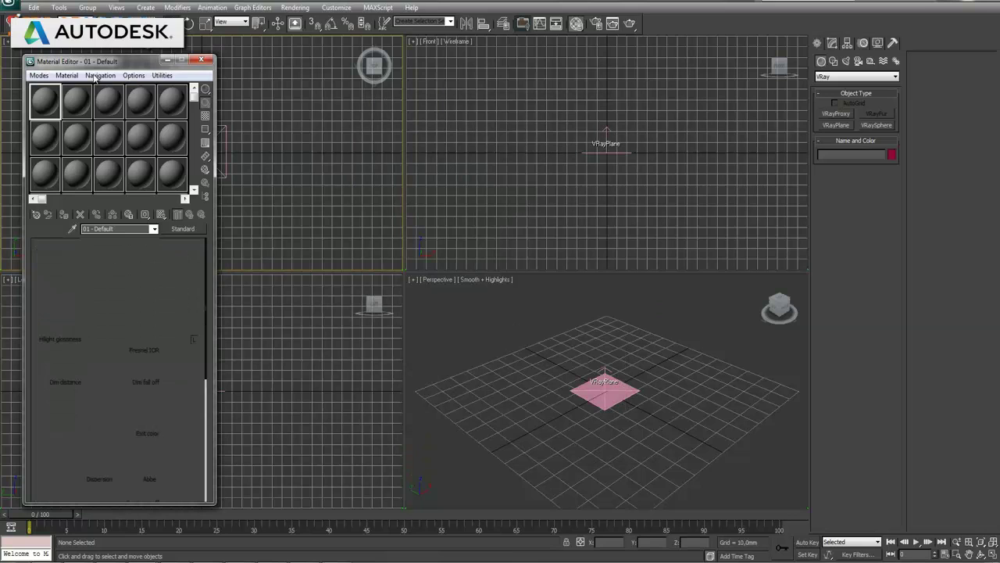
pyautogui.moveTo(91, 66); pyautogui.dragTo(465, 86)
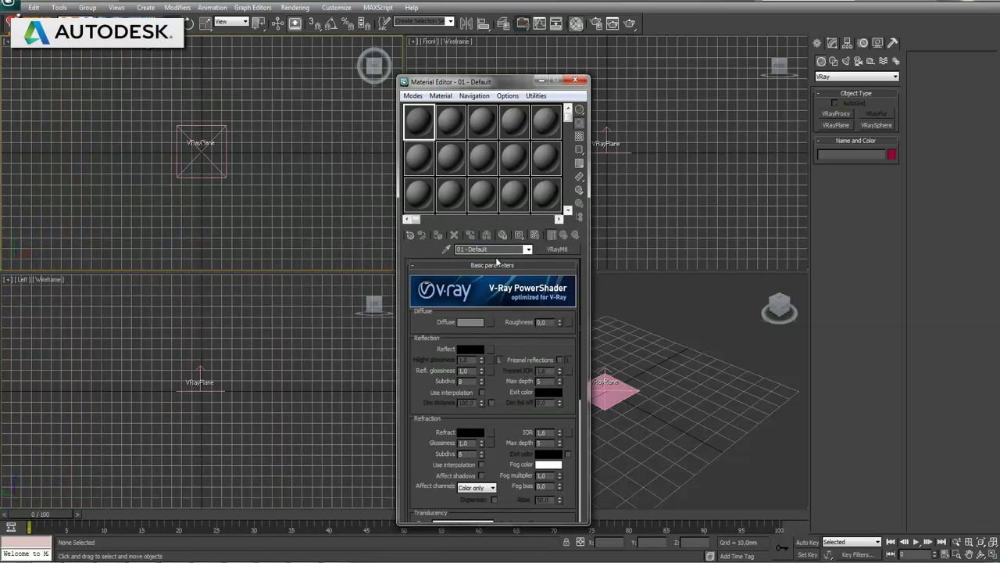
pyautogui.write('pp')
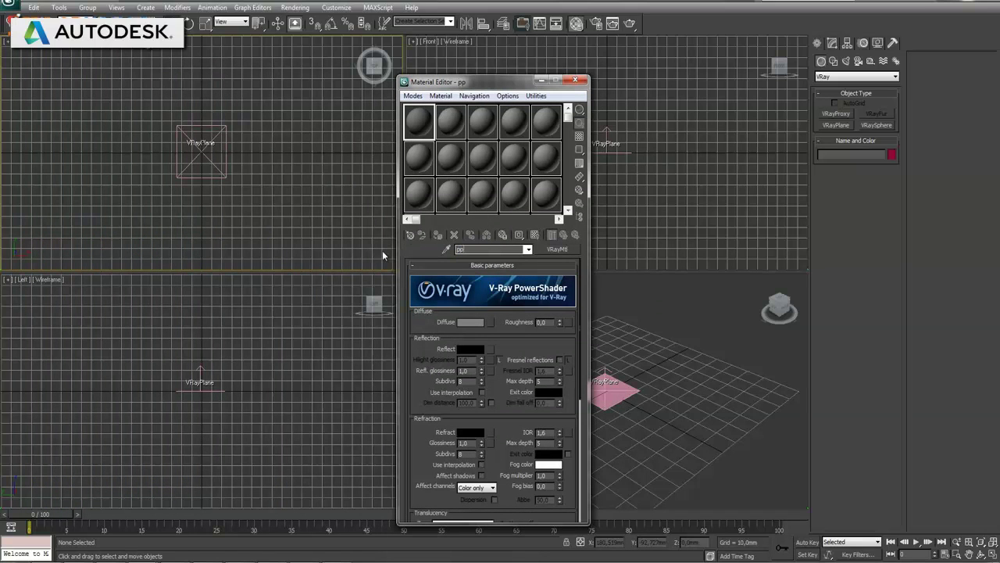
# Assign material pp to the V-Ray plane and minimize the Material Editor
pyautogui.click(202, 153)
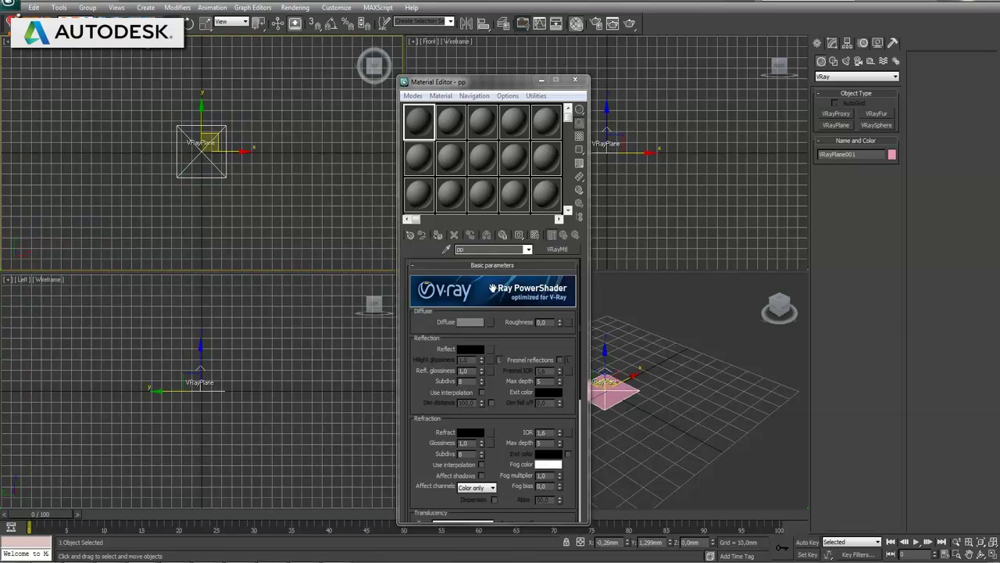
pyautogui.click(436, 236)
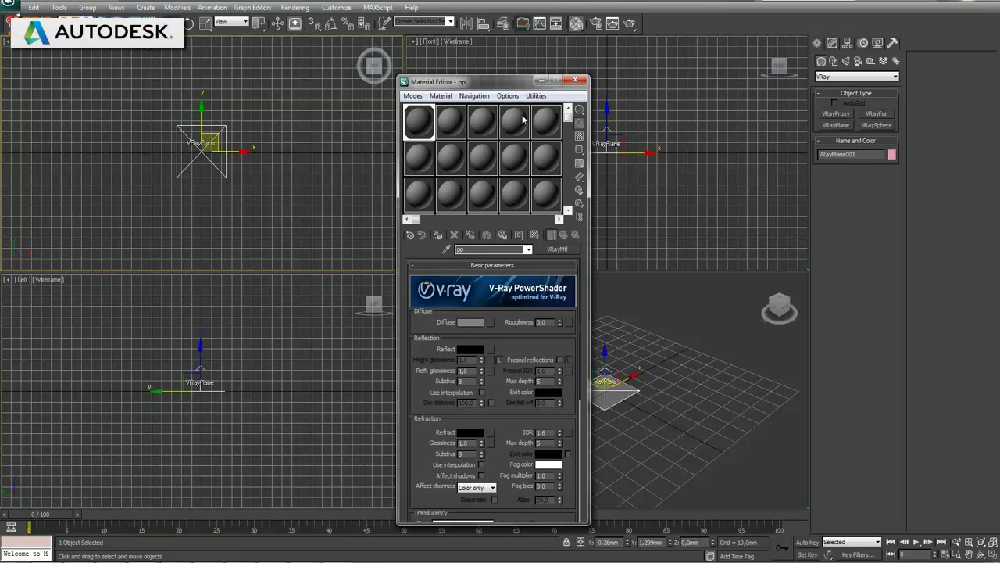
pyautogui.click(541, 80)
pyautogui.click(328, 211)
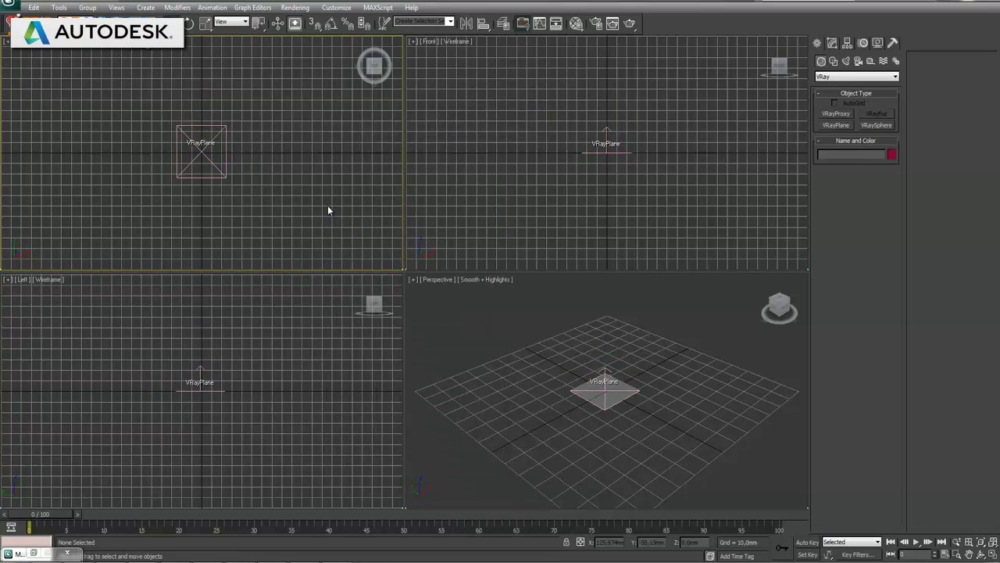
# Draw a thin box around the V-Ray plane in the maximized Top view
pyautogui.click(993, 553)
pyautogui.click(832, 77)
pyautogui.click(832, 87)
pyautogui.click(833, 114)
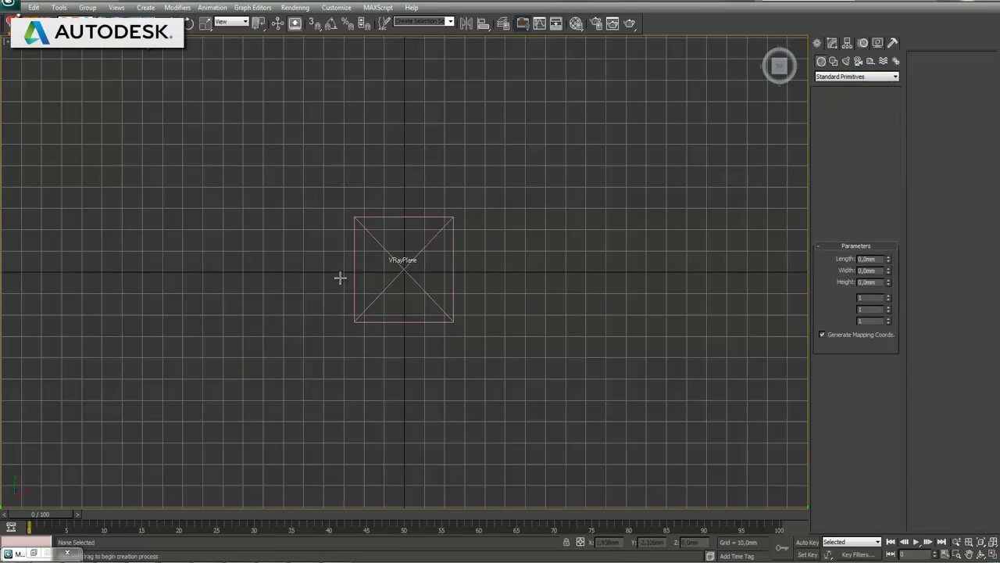
pyautogui.moveTo(155, 122)
pyautogui.mouseDown()
pyautogui.moveTo(686, 428)
pyautogui.moveTo(677, 434)
pyautogui.mouseUp()
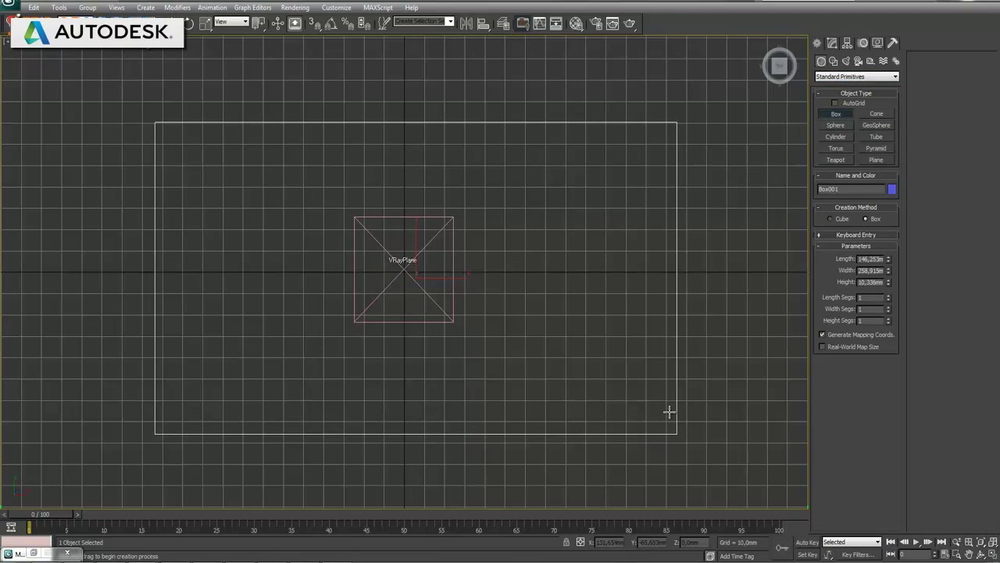
pyautogui.click(696, 427)
pyautogui.rightClick(697, 426)
# Maximize the Front view and open the box's right-click menu
pyautogui.hotkey('alt', 'w')
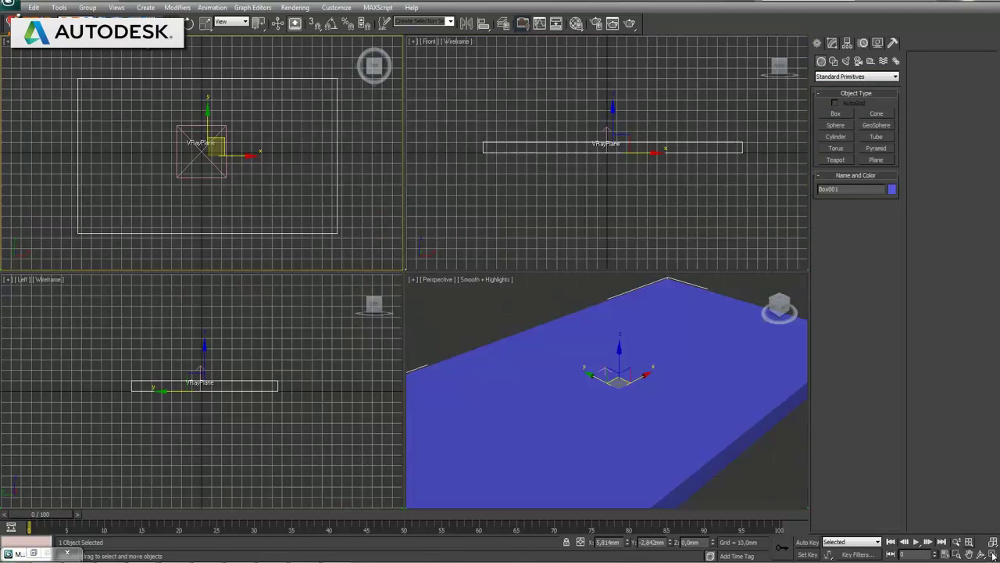
pyautogui.click(595, 152)
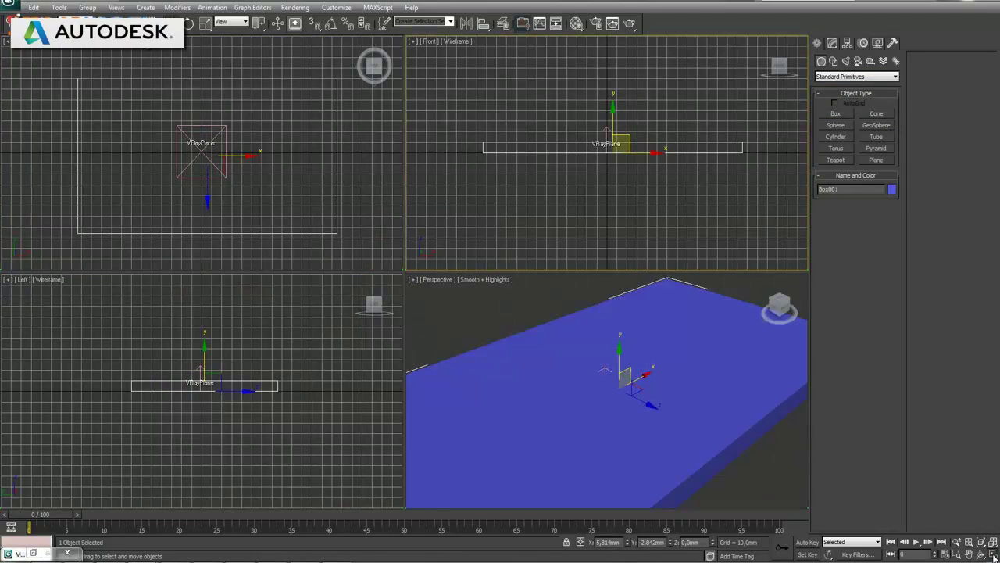
pyautogui.click(993, 553)
pyautogui.rightClick(442, 273)
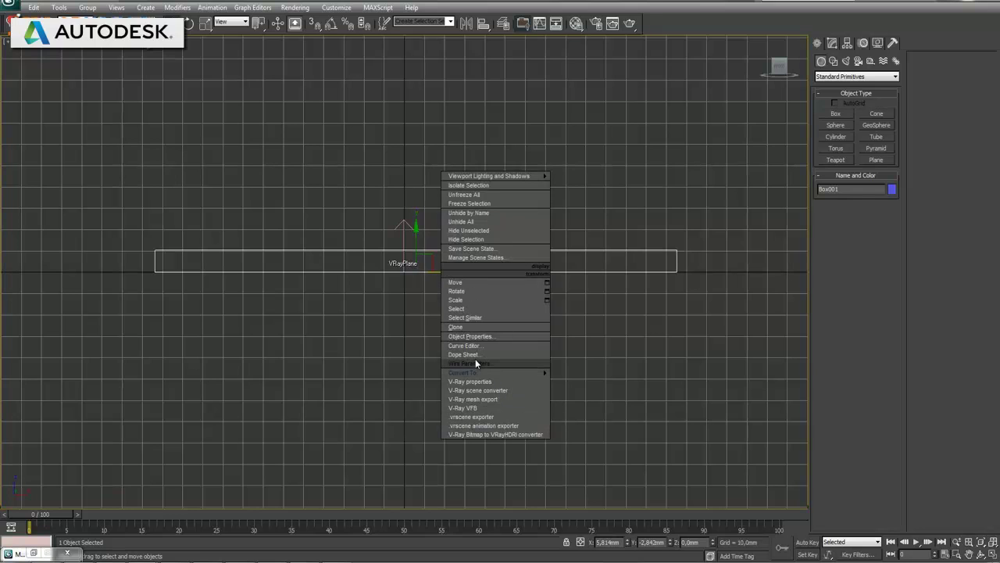
pyautogui.moveTo(544, 372)
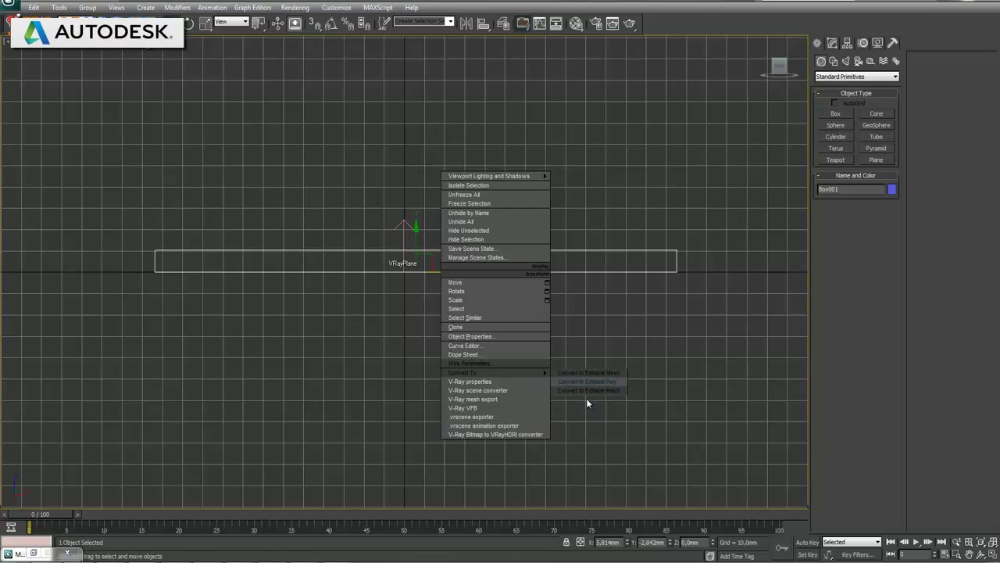
# Convert the box to Editable Poly and raise its top vertices into a tall block
pyautogui.click(588, 381)
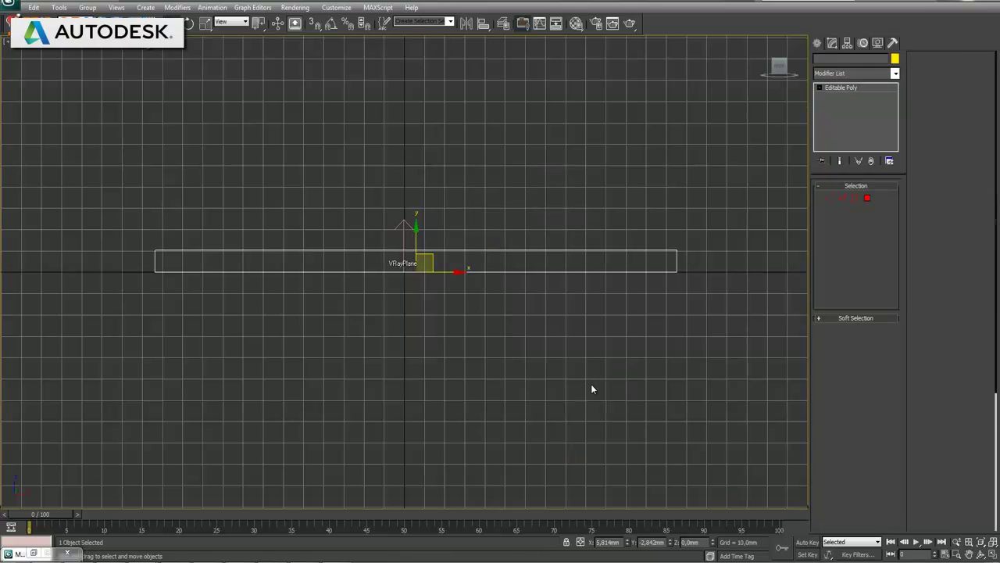
pyautogui.click(830, 200)
pyautogui.moveTo(115, 166); pyautogui.dragTo(750, 263)
pyautogui.moveTo(416, 222)
pyautogui.mouseDown()
pyautogui.moveTo(439, 113)
pyautogui.moveTo(430, 149)
pyautogui.mouseUp()
pyautogui.click(834, 200)
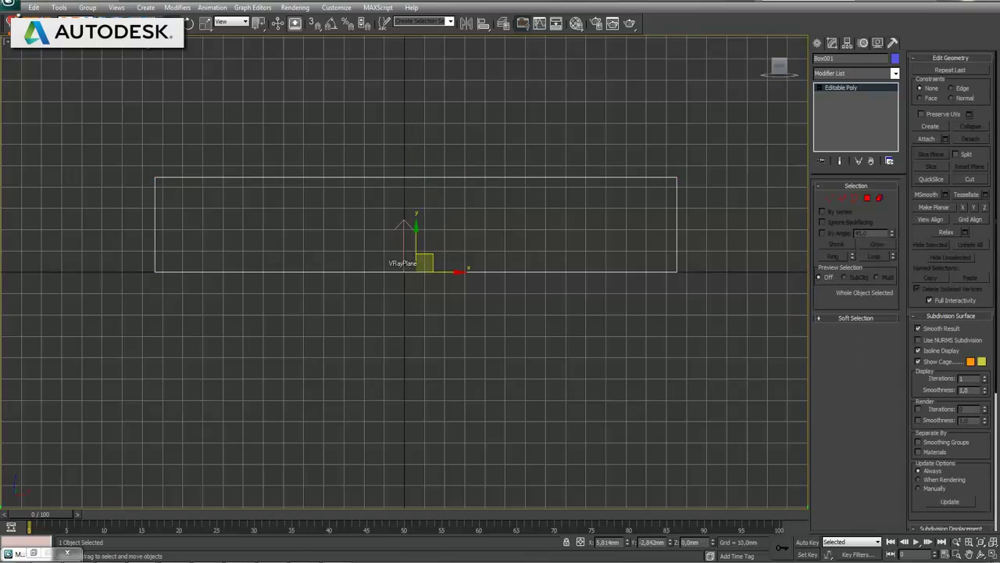
# Frame the taller block in a maximized Perspective view, ready for edge editing
pyautogui.hotkey('alt', 'w')
pyautogui.hotkey('ctrl', 'z')
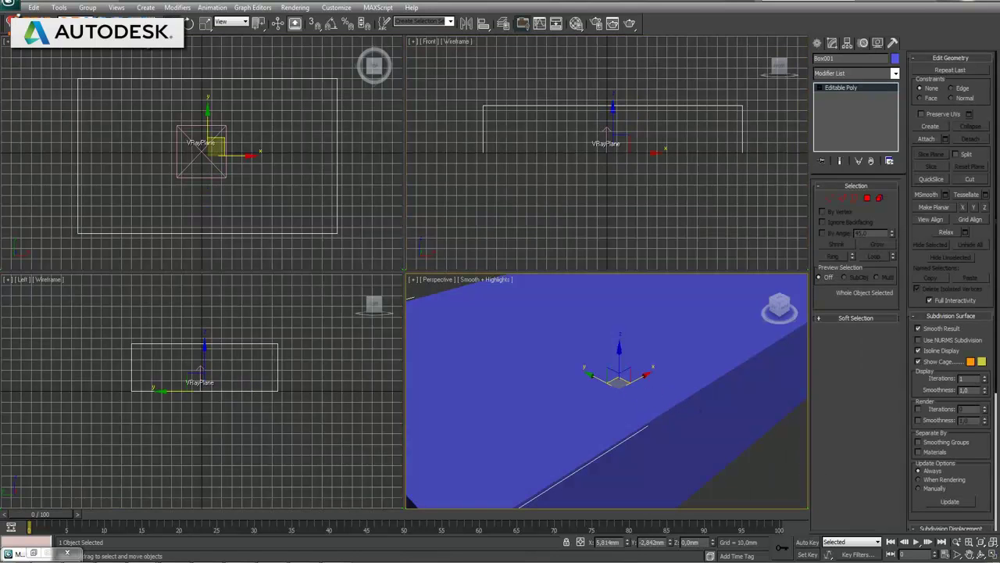
pyautogui.hotkey('alt', 'w')
pyautogui.scroll(-1, 486, 310)
pyautogui.scroll(-3, 486, 310)
pyautogui.scroll(-2, 486, 311)
pyautogui.scroll(1, 457, 313)
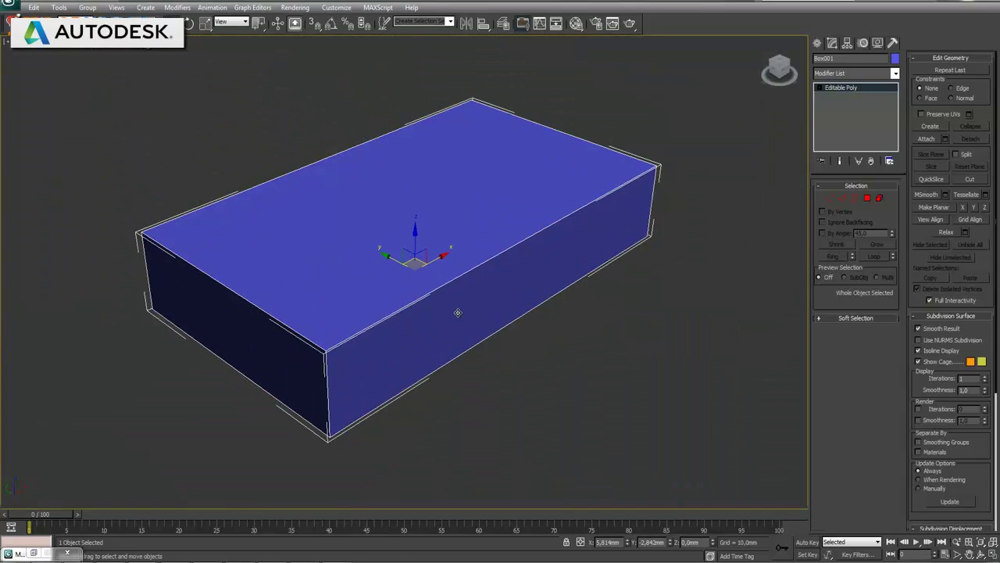
pyautogui.click(842, 198)
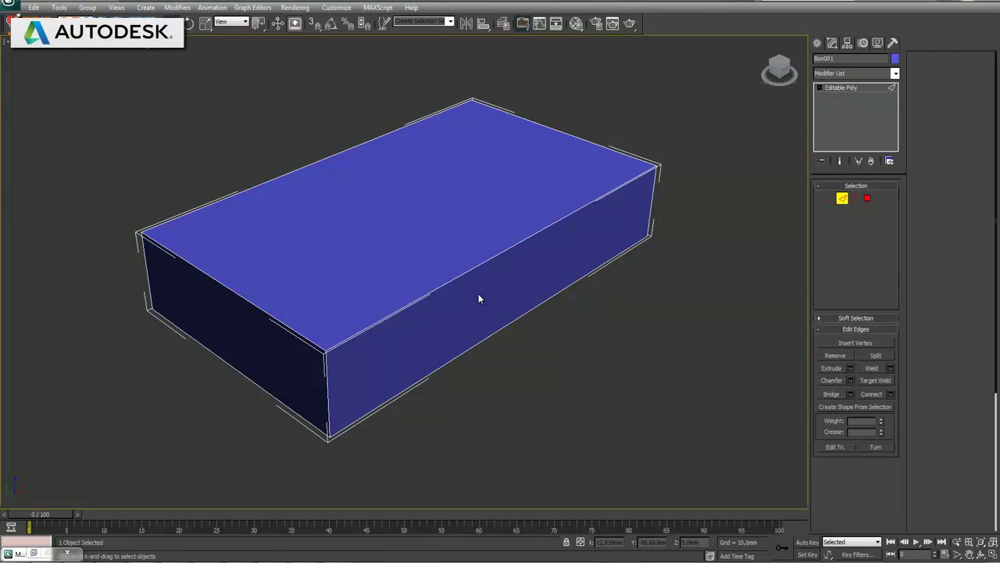
# Connect the front edge ring with 2 segments, pinch 92, spreading them toward the box ends
pyautogui.click(461, 274)
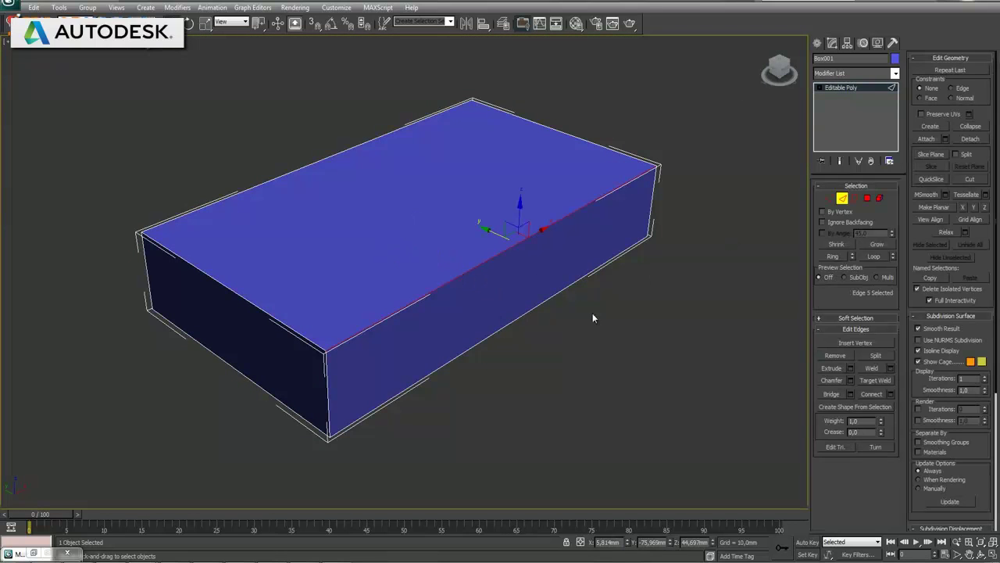
pyautogui.click(834, 258)
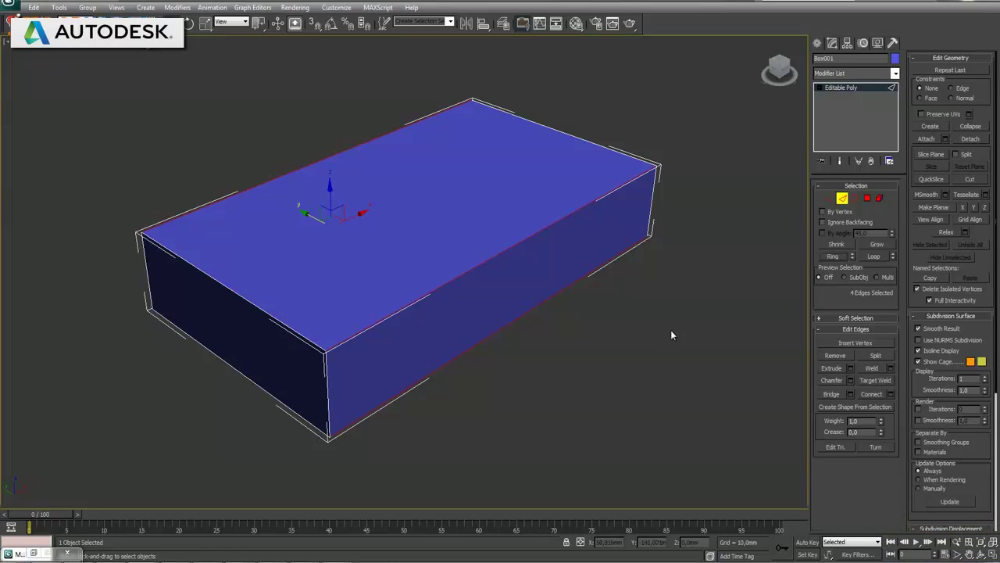
pyautogui.click(891, 394)
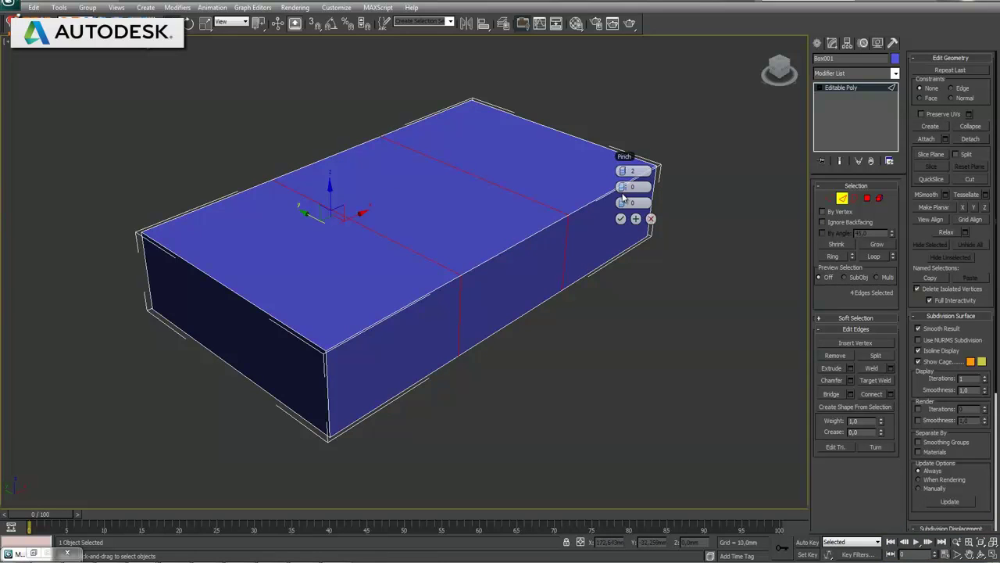
pyautogui.moveTo(623, 187); pyautogui.dragTo(815, 211)
pyautogui.click(621, 218)
# Connect the short-end edge ring with 2 segments, pinch 84, near the long sides
pyautogui.click(250, 303)
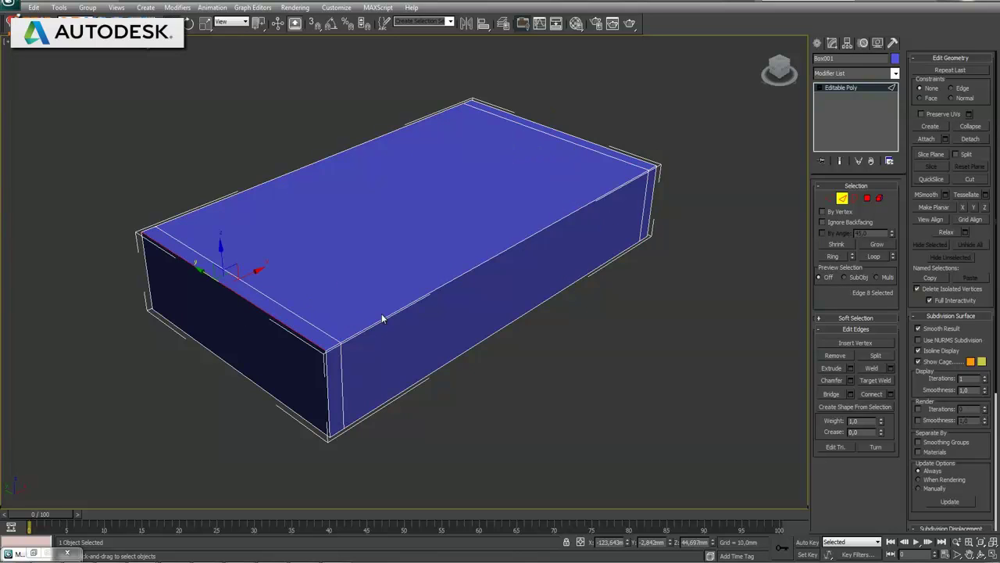
pyautogui.click(834, 256)
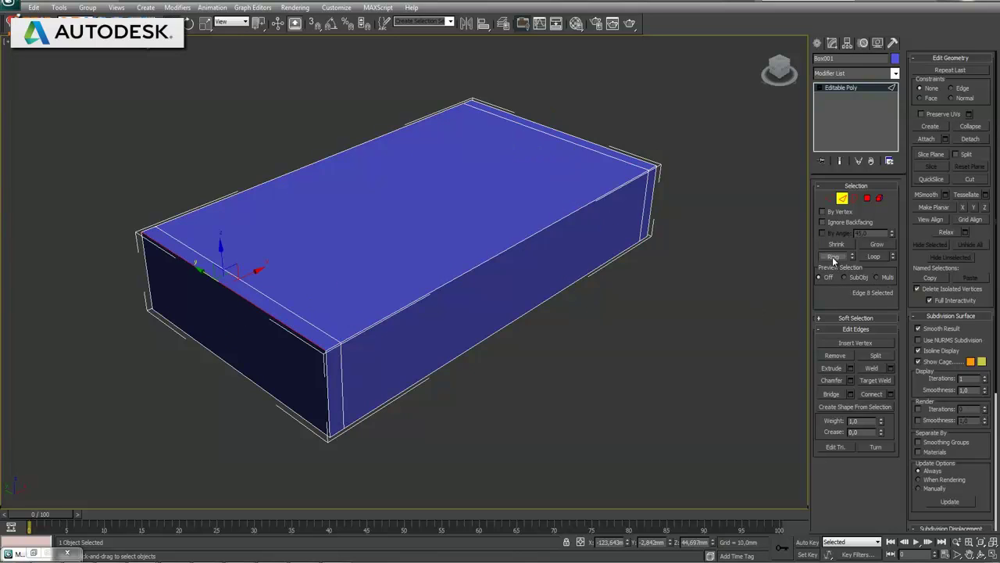
pyautogui.click(891, 394)
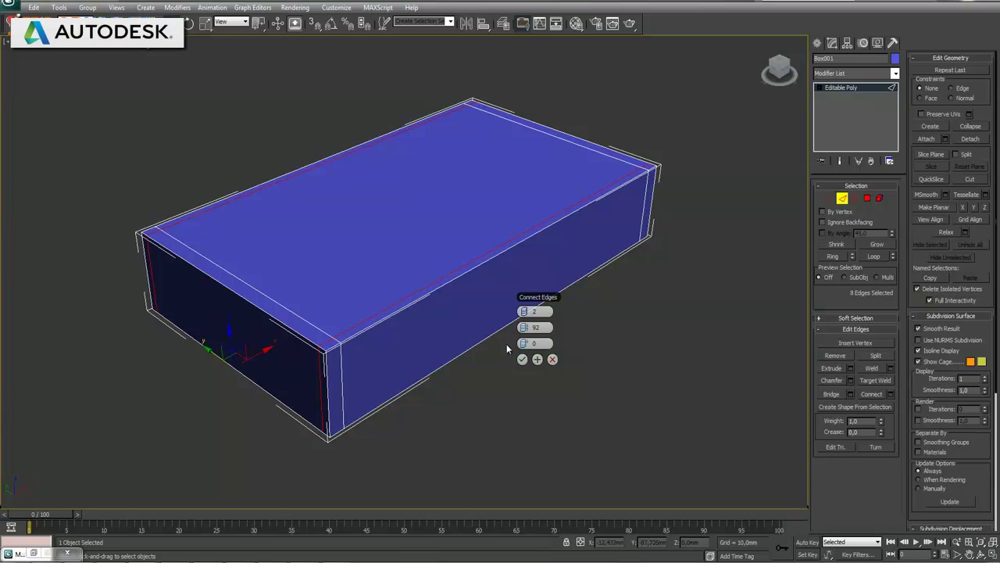
pyautogui.moveTo(524, 328); pyautogui.dragTo(505, 327)
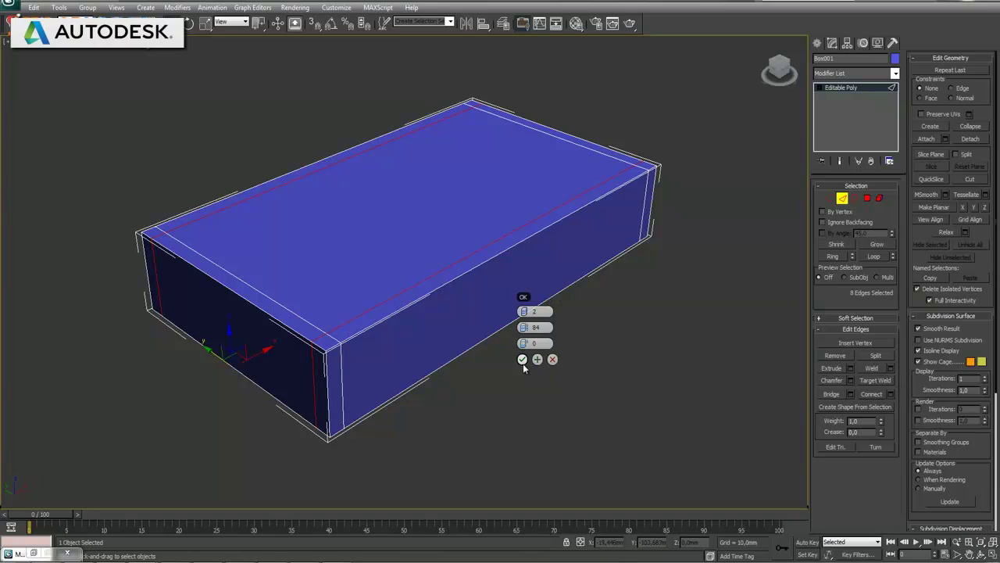
pyautogui.click(522, 360)
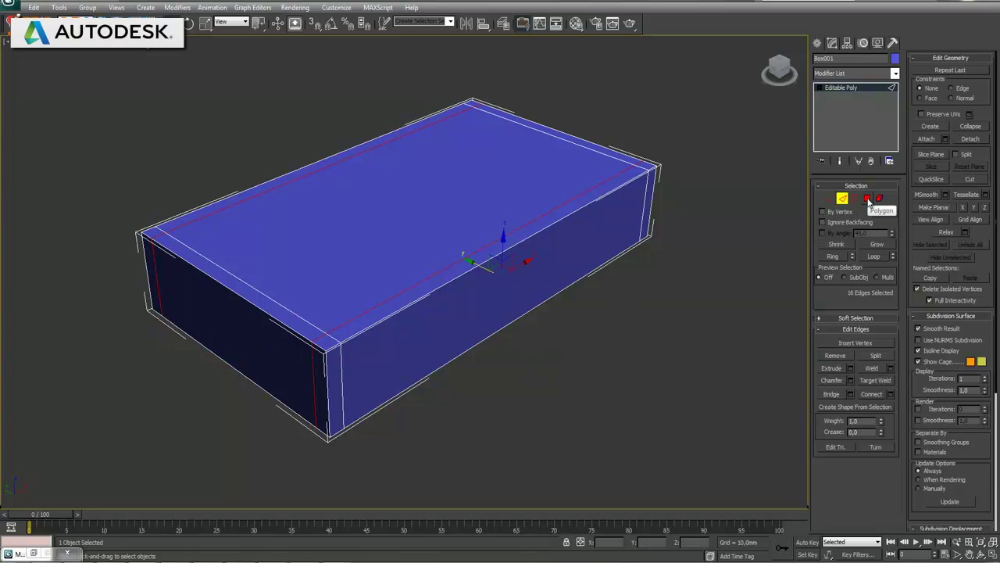
# Extrude the box's top face inward by -19.434 mm to hollow out the tray
pyautogui.click(868, 199)
pyautogui.click(330, 221)
pyautogui.click(849, 356)
pyautogui.moveTo(707, 157)
pyautogui.mouseDown()
pyautogui.moveTo(553, 166)
pyautogui.moveTo(573, 165)
pyautogui.moveTo(561, 170)
pyautogui.mouseUp()
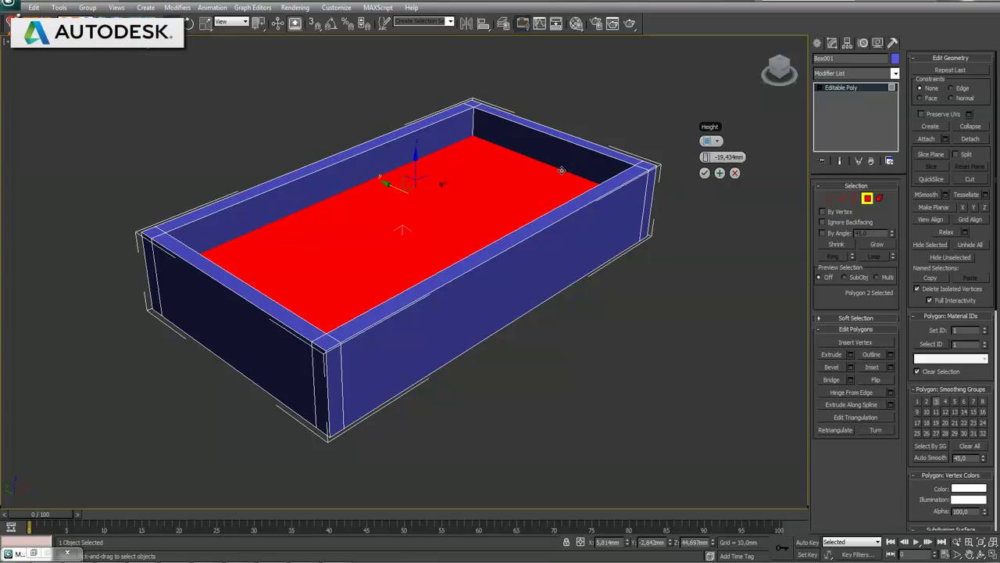
pyautogui.hotkey('alt', 'x')
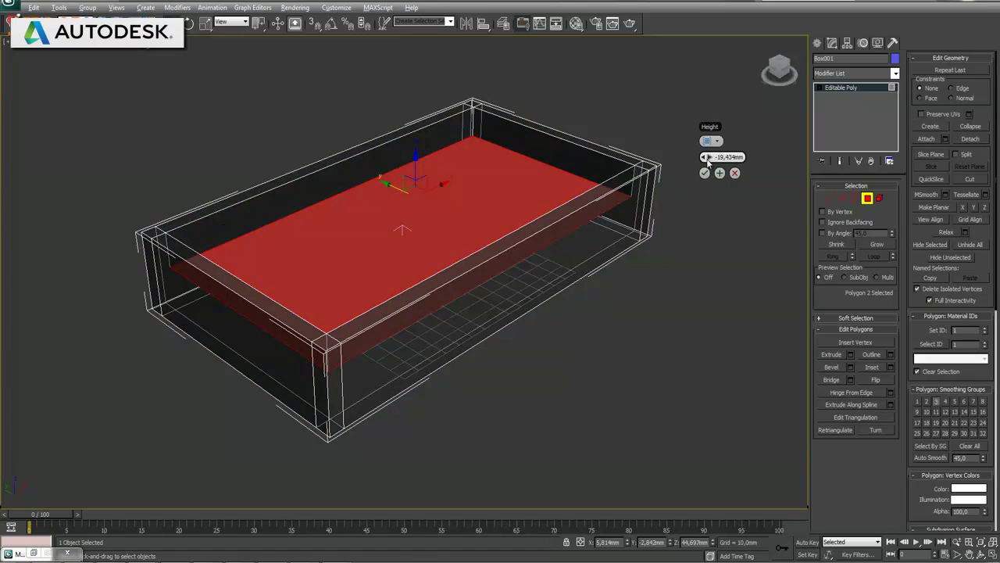
pyautogui.click(705, 174)
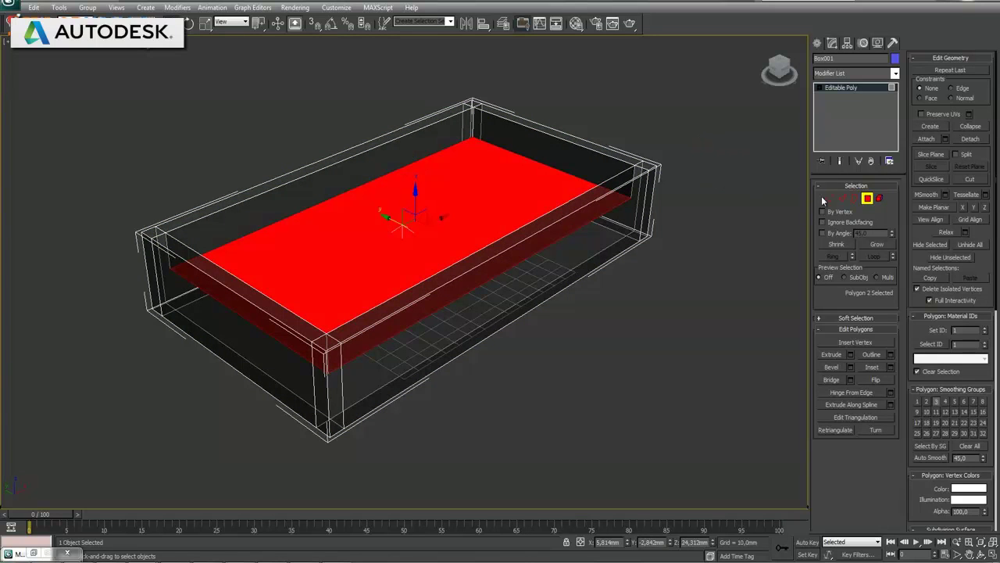
# Exit Polygon mode, turn off see-through display, and restore the four viewports
pyautogui.click(868, 201)
pyautogui.click(651, 304)
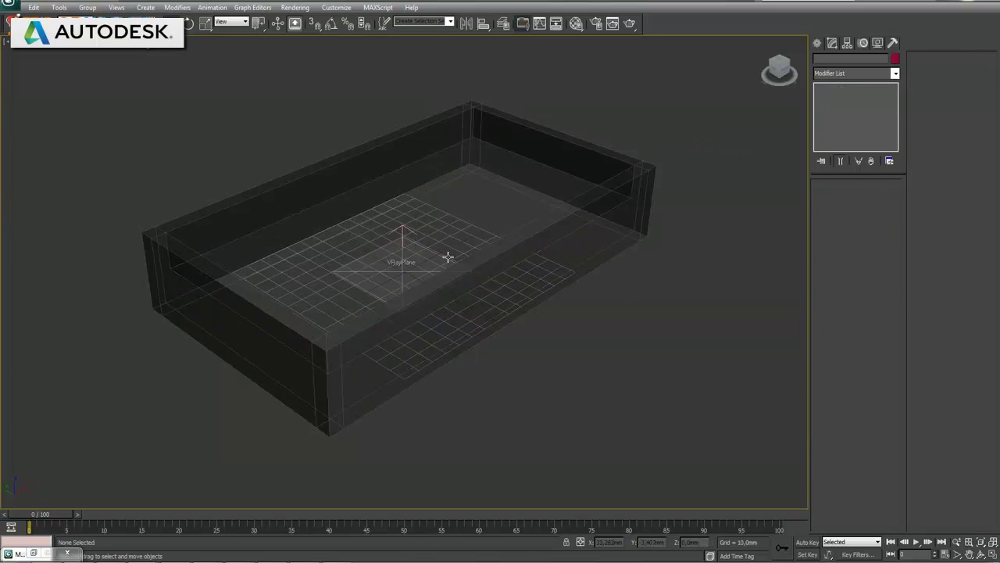
pyautogui.click(424, 269)
pyautogui.hotkey('alt', 'x')
pyautogui.click(571, 365)
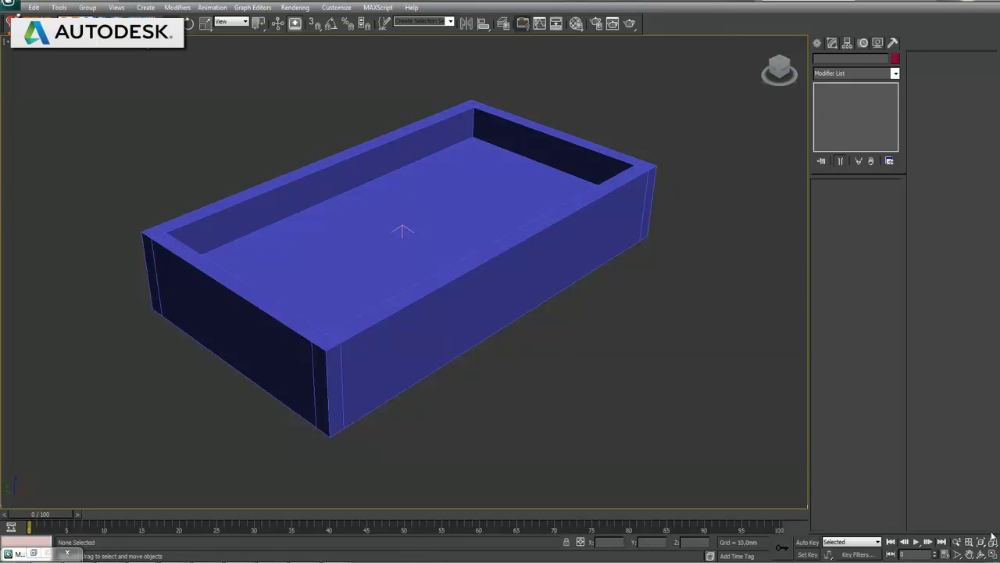
pyautogui.hotkey('alt', 'w')
# Hide the grid and draw a plane across the tray's interior in the Top view
pyautogui.click(333, 257)
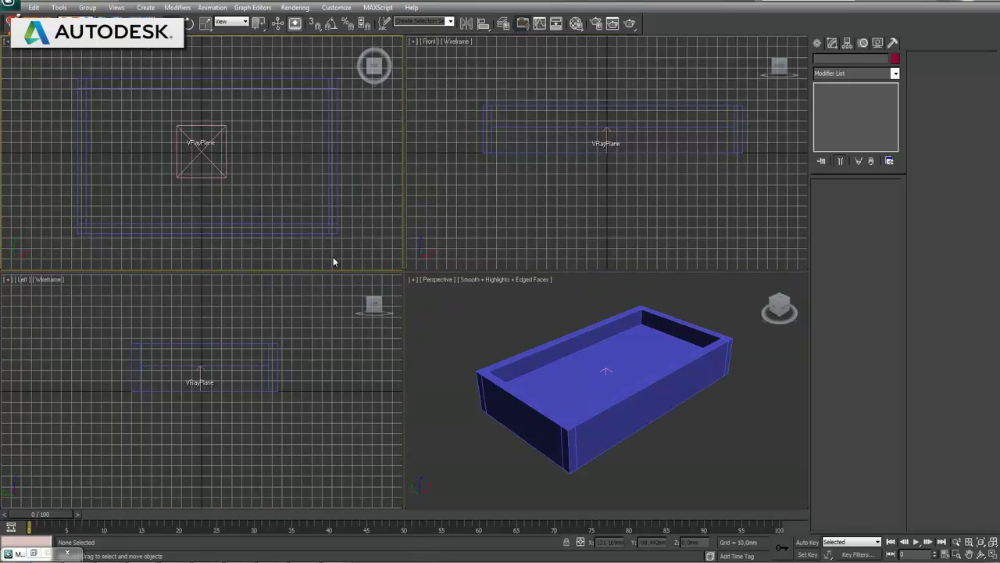
pyautogui.press('g')
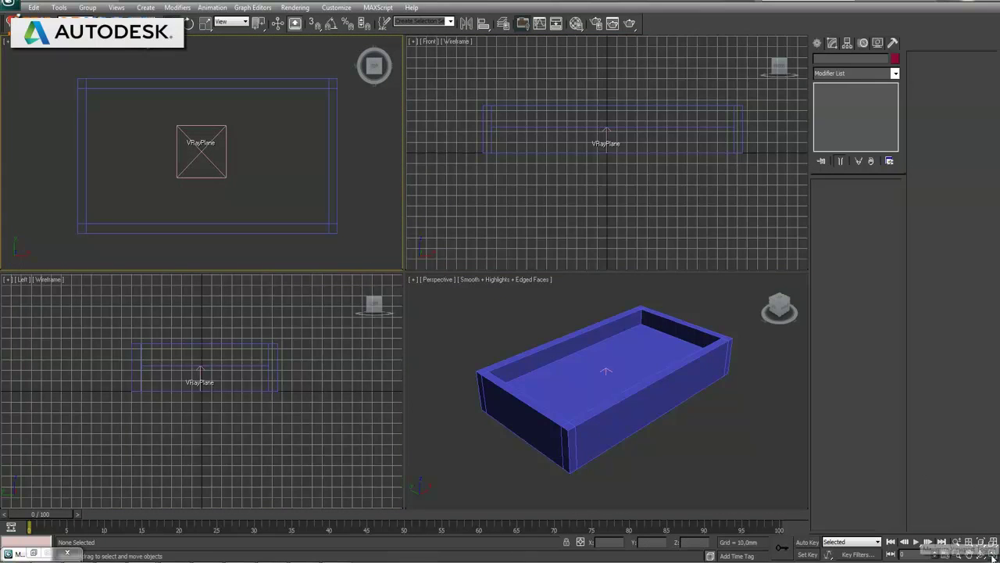
pyautogui.hotkey('alt', 'w')
pyautogui.click(817, 43)
pyautogui.click(876, 160)
pyautogui.moveTo(166, 136)
pyautogui.mouseDown()
pyautogui.moveTo(578, 416)
pyautogui.moveTo(666, 424)
pyautogui.mouseUp()
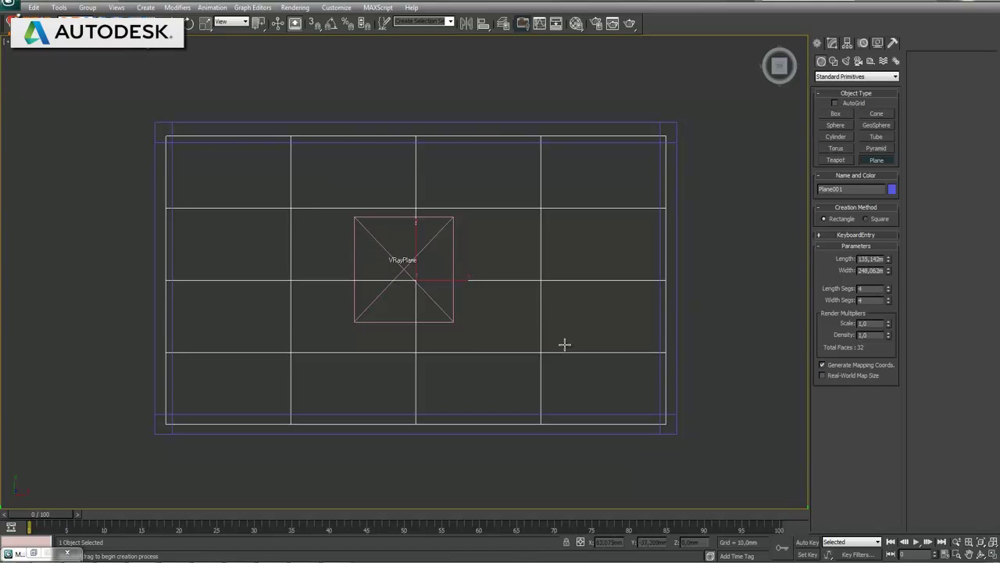
pyautogui.rightClick(565, 349)
# Set the plane's length and width segments to 64 each
pyautogui.click(833, 44)
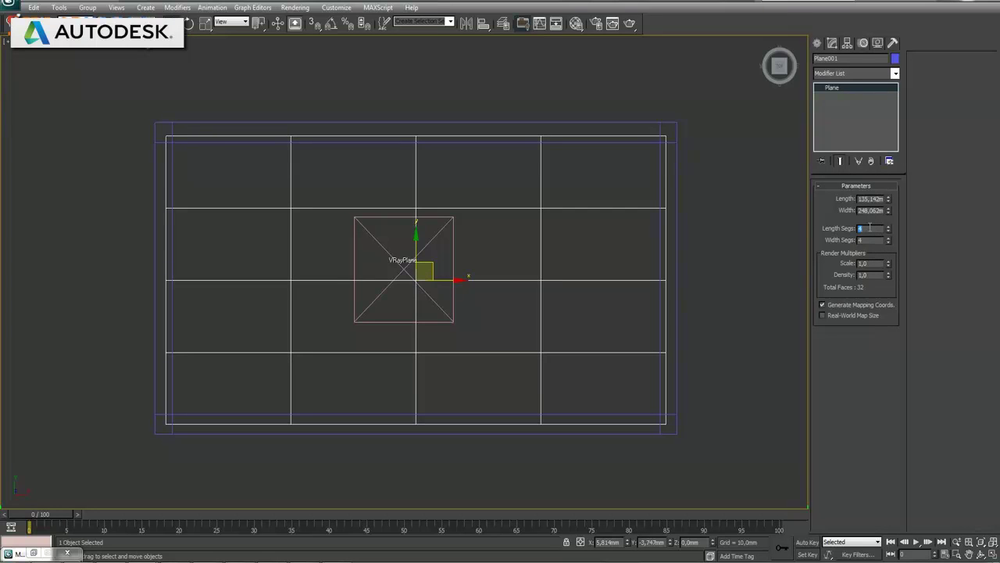
pyautogui.write('64')
pyautogui.press('Tab')
pyautogui.write('64')
pyautogui.press('Return')
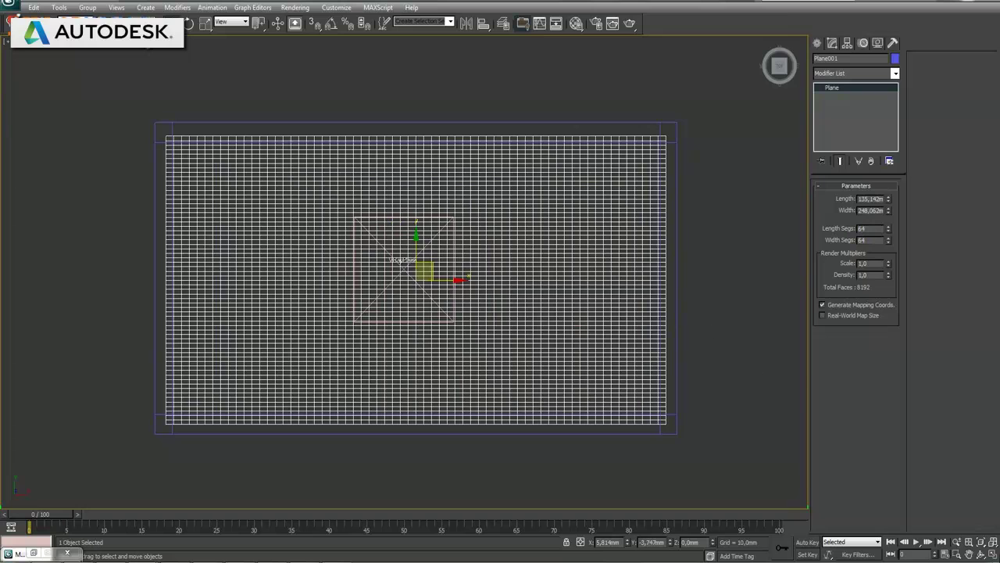
# Raise the plane in the Front view to sit near the tray's rim
pyautogui.click(993, 554)
pyautogui.rightClick(633, 216)
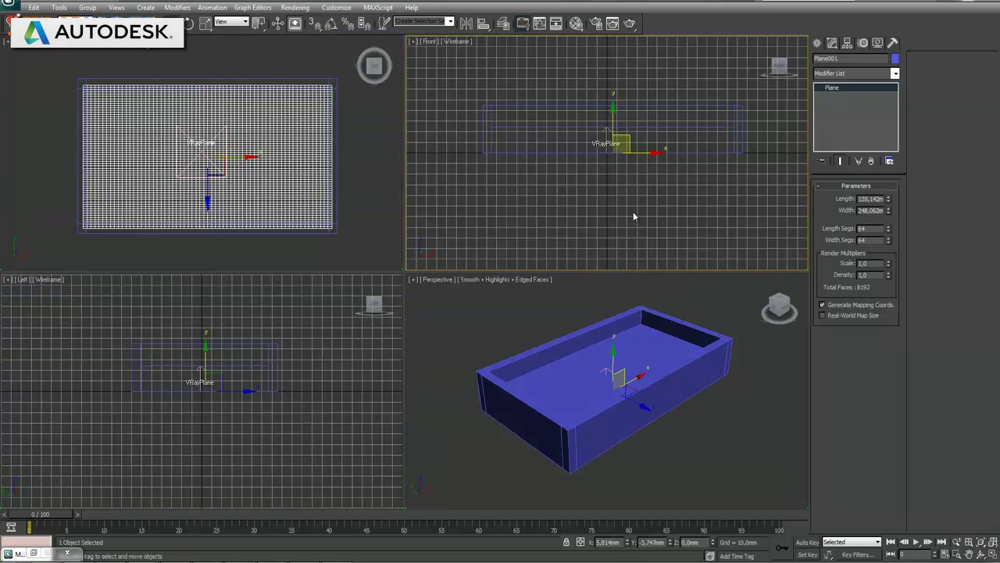
pyautogui.click(993, 553)
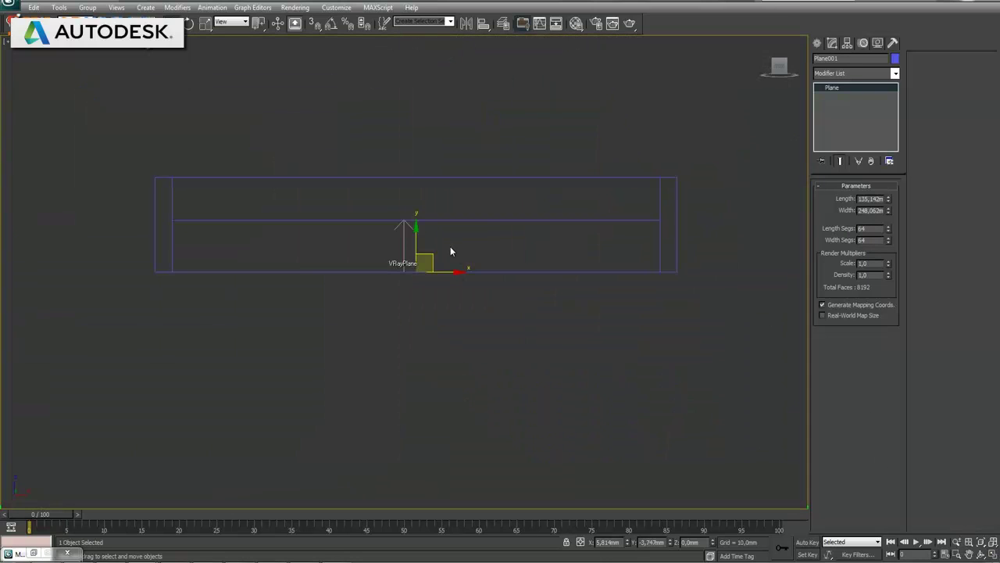
pyautogui.moveTo(415, 235); pyautogui.dragTo(425, 150)
# Orbit and zoom a maximized Perspective view to inspect the water plane inside the tray
pyautogui.click(993, 553)
pyautogui.rightClick(698, 402)
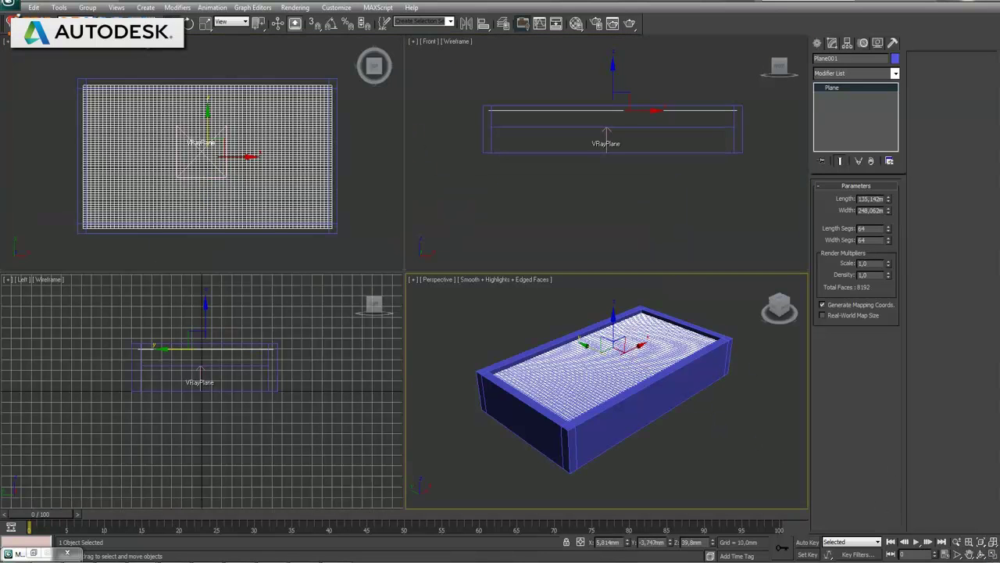
pyautogui.click(991, 553)
pyautogui.keyDown('alt'); pyautogui.moveTo(612, 304); pyautogui.dragTo(528, 310, button='middle'); pyautogui.keyUp('alt')
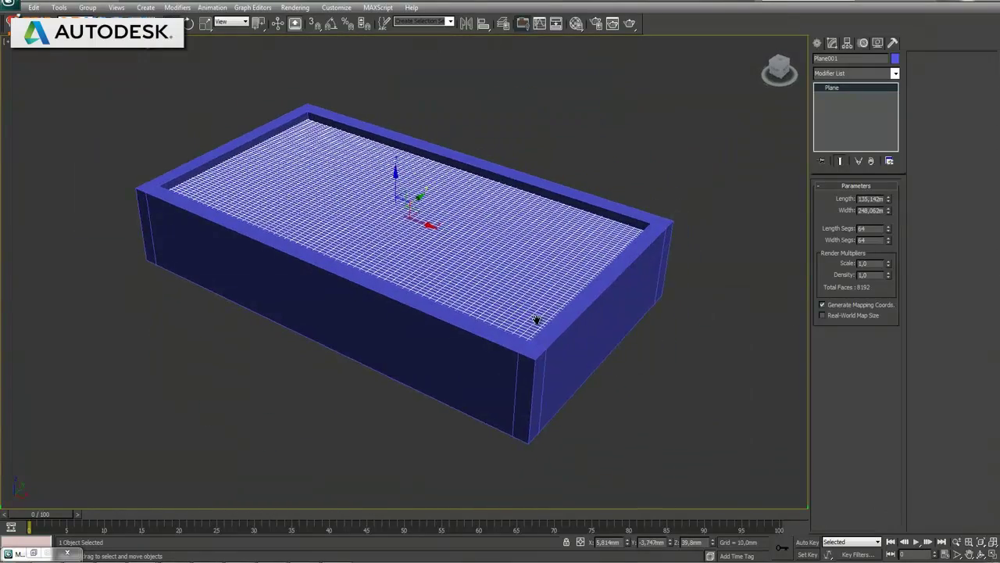
pyautogui.scroll(3, 532, 315)
pyautogui.scroll(2, 530, 303)
pyautogui.scroll(1, 514, 314)
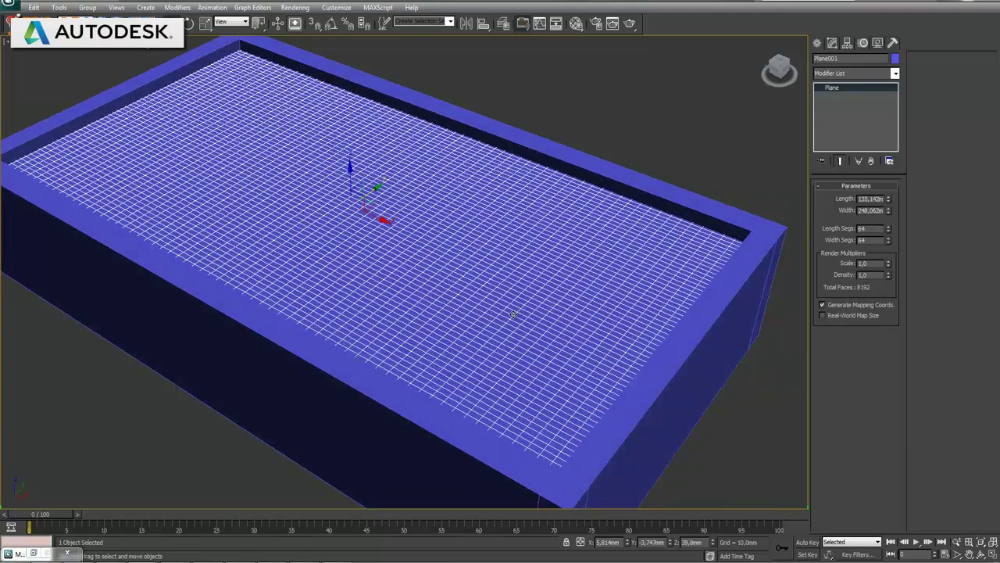
pyautogui.click(855, 74)
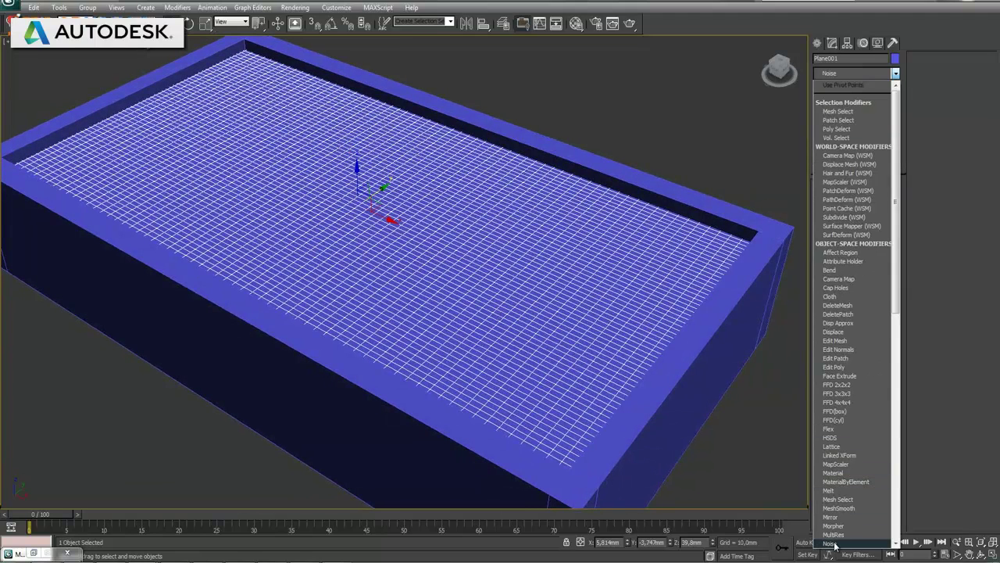
# Add a fractal Noise modifier with strength 4.09, 4.87, 12.71 mm on X, Y, Z, and scale 160
pyautogui.click(830, 543)
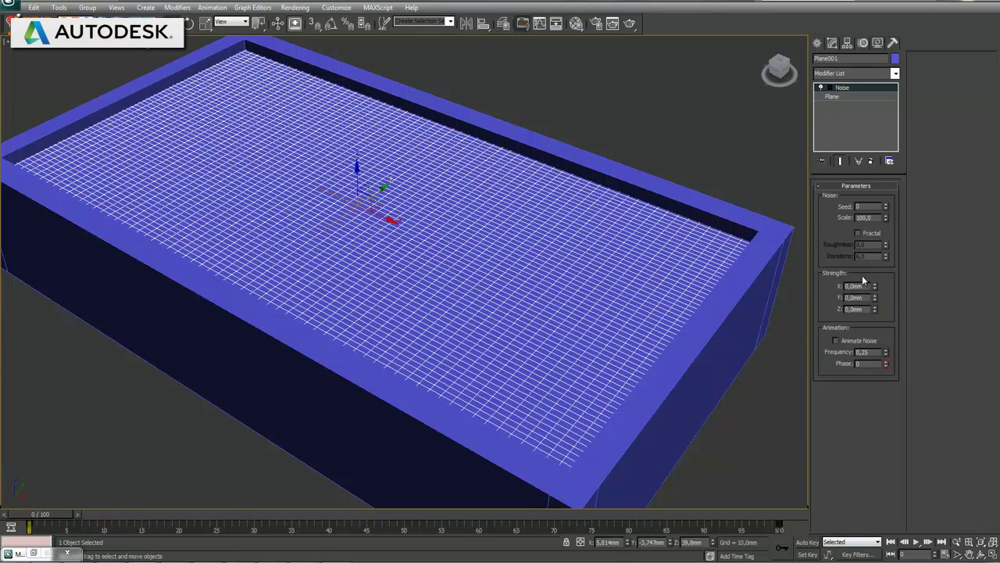
pyautogui.click(858, 233)
pyautogui.press('F4')
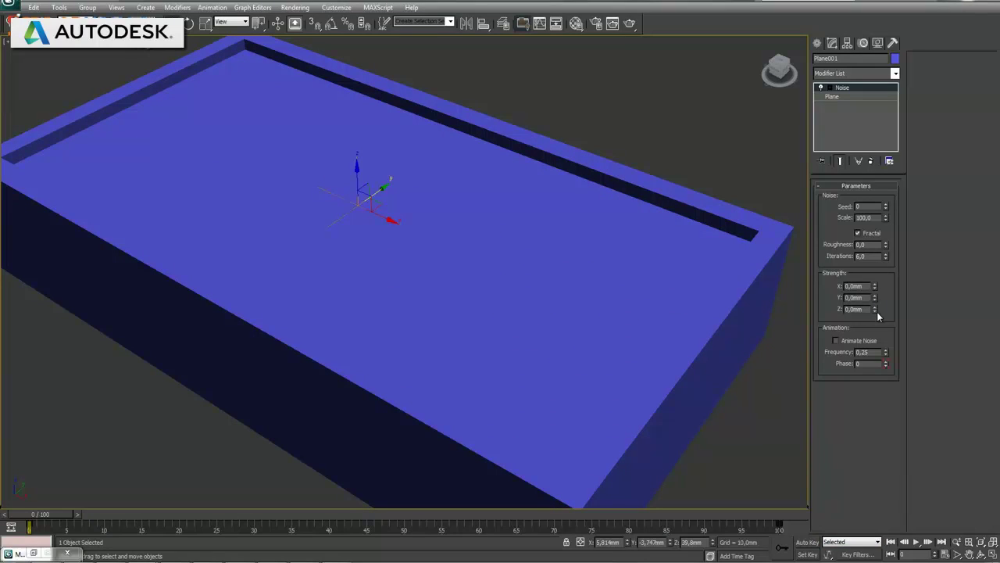
pyautogui.moveTo(877, 310)
pyautogui.mouseDown()
pyautogui.moveTo(896, 117)
pyautogui.moveTo(925, 72)
pyautogui.moveTo(923, 196)
pyautogui.mouseUp()
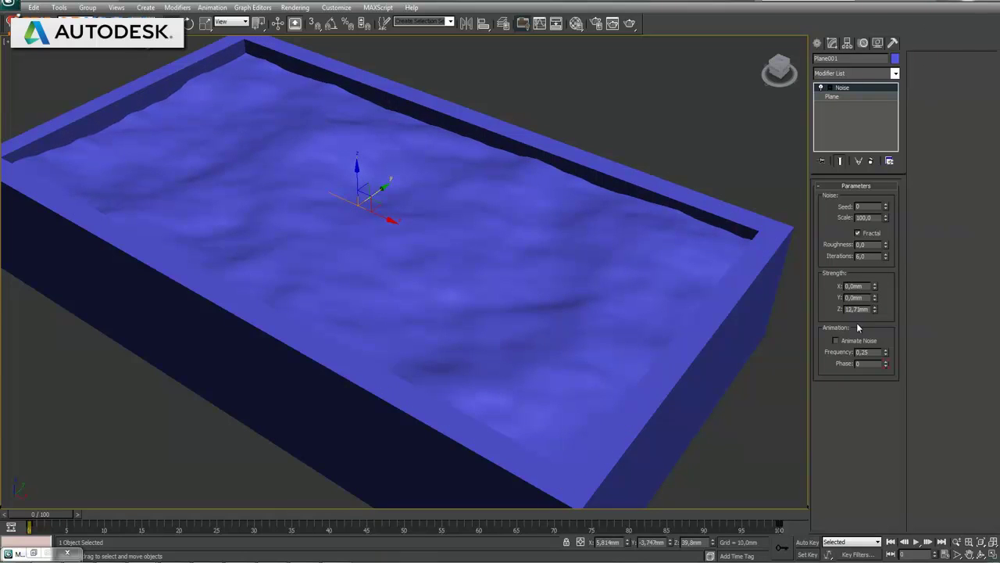
pyautogui.moveTo(876, 299); pyautogui.dragTo(892, 216)
pyautogui.moveTo(892, 59); pyautogui.dragTo(875, 159)
pyautogui.moveTo(884, 217)
pyautogui.mouseDown()
pyautogui.moveTo(887, 257)
pyautogui.moveTo(891, 188)
pyautogui.mouseUp()
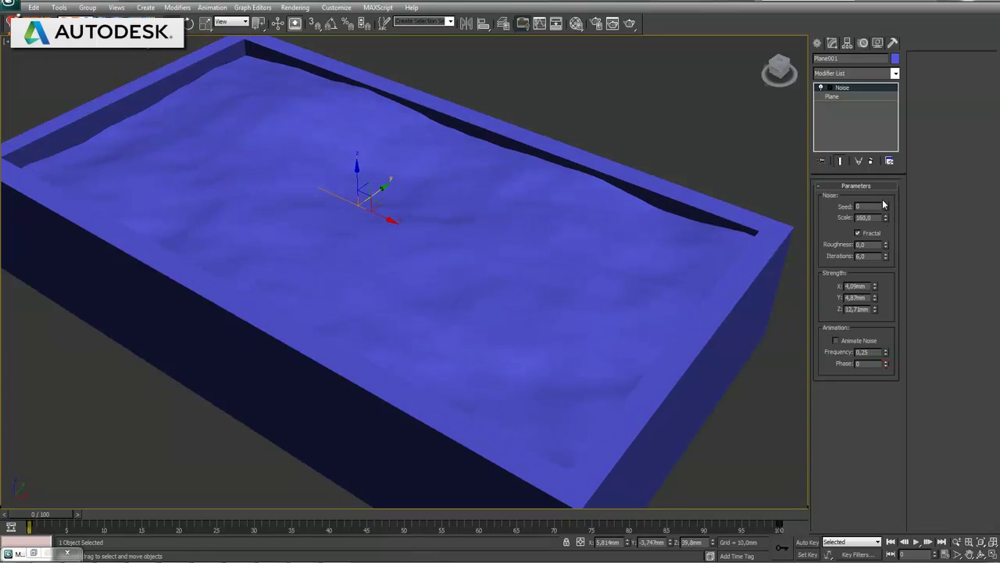
# Step the Noise seed up three times and confirm it
pyautogui.click(886, 203)
pyautogui.click(886, 204)
pyautogui.click(886, 204)
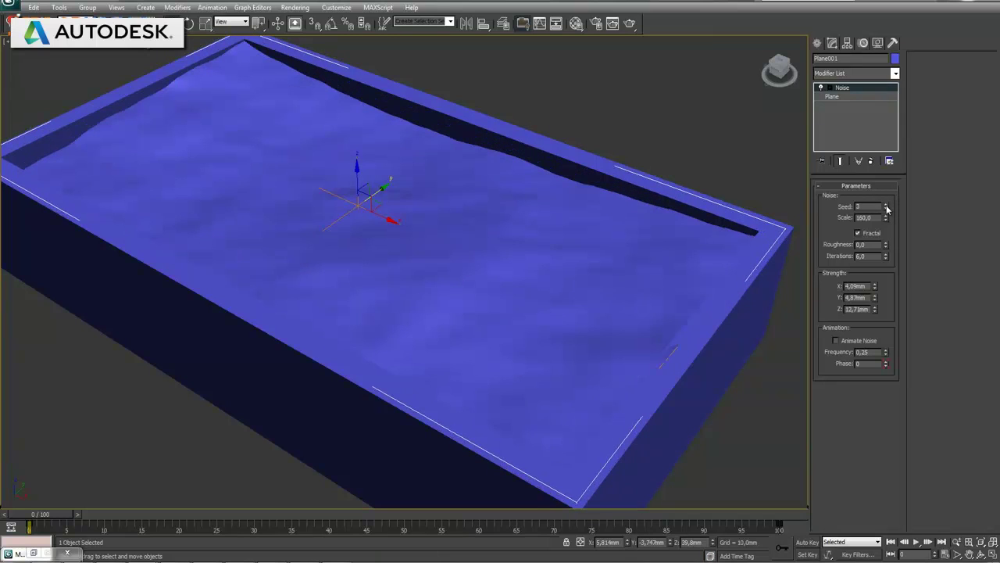
pyautogui.write('0')
pyautogui.press('Return')
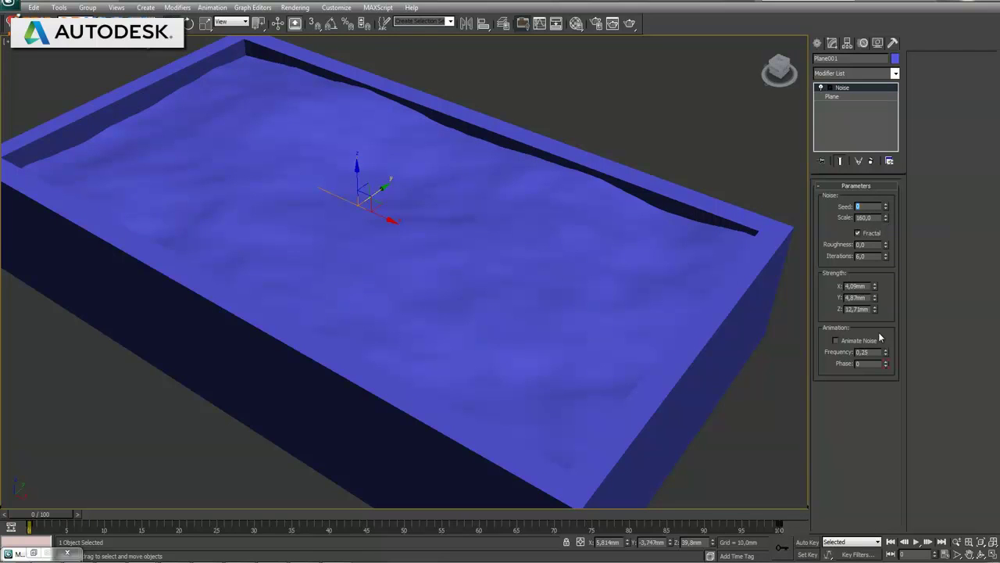
# Turn on animated noise and tune frequency, roughness up to 1.0, and iterations
pyautogui.moveTo(886, 354); pyautogui.dragTo(889, 314)
pyautogui.moveTo(906, 146); pyautogui.dragTo(896, 281)
pyautogui.click(859, 342)
pyautogui.moveTo(888, 356); pyautogui.dragTo(892, 331)
pyautogui.moveTo(886, 245); pyautogui.dragTo(889, 161)
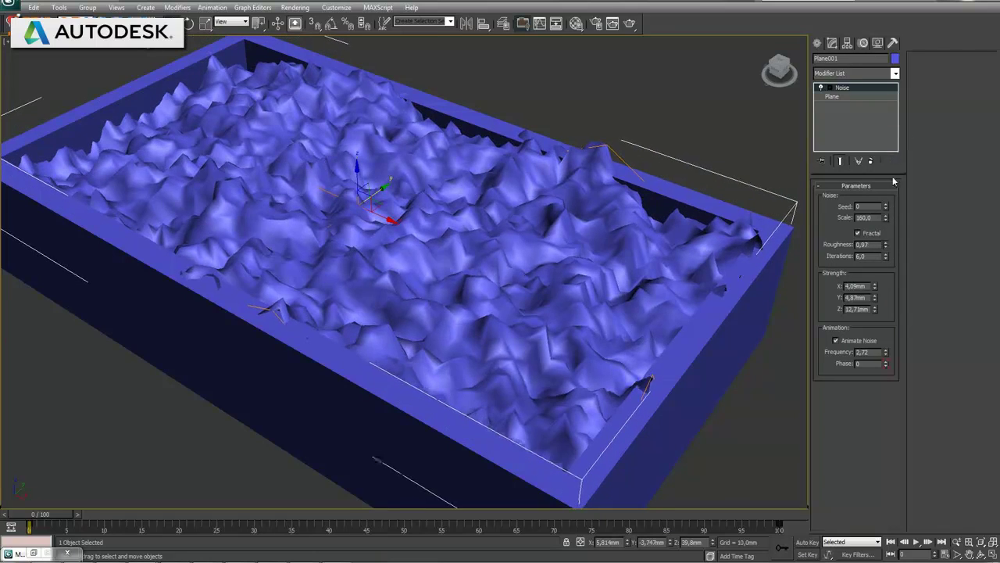
pyautogui.moveTo(886, 244); pyautogui.dragTo(898, 36)
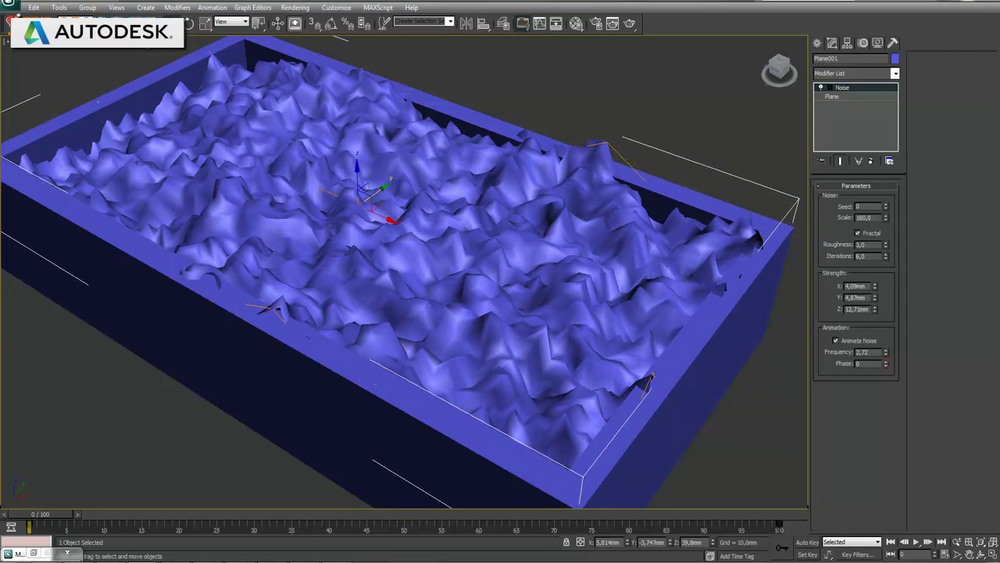
pyautogui.moveTo(885, 258); pyautogui.dragTo(908, 441)
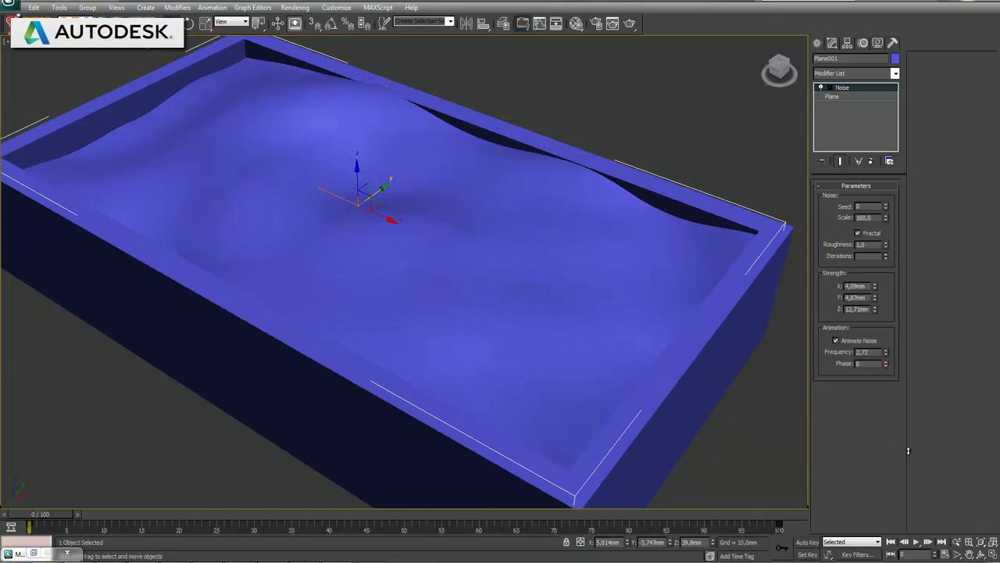
pyautogui.moveTo(908, 441); pyautogui.dragTo(916, 304)
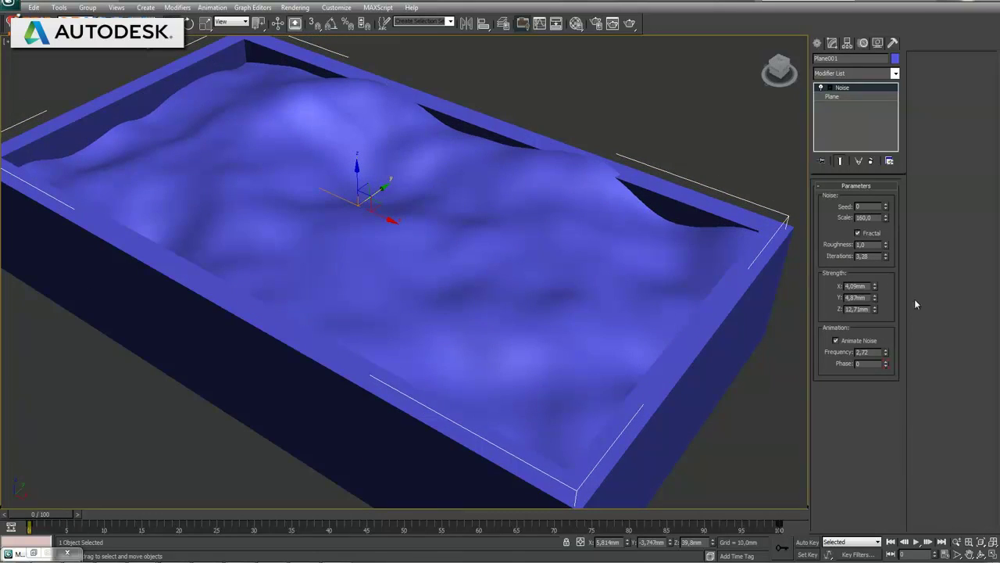
# Try a Noise scale of 300, reduce iterations to about 1.07, then settle the scale at 100
pyautogui.doubleClick(876, 218)
pyautogui.write('300')
pyautogui.press('Return')
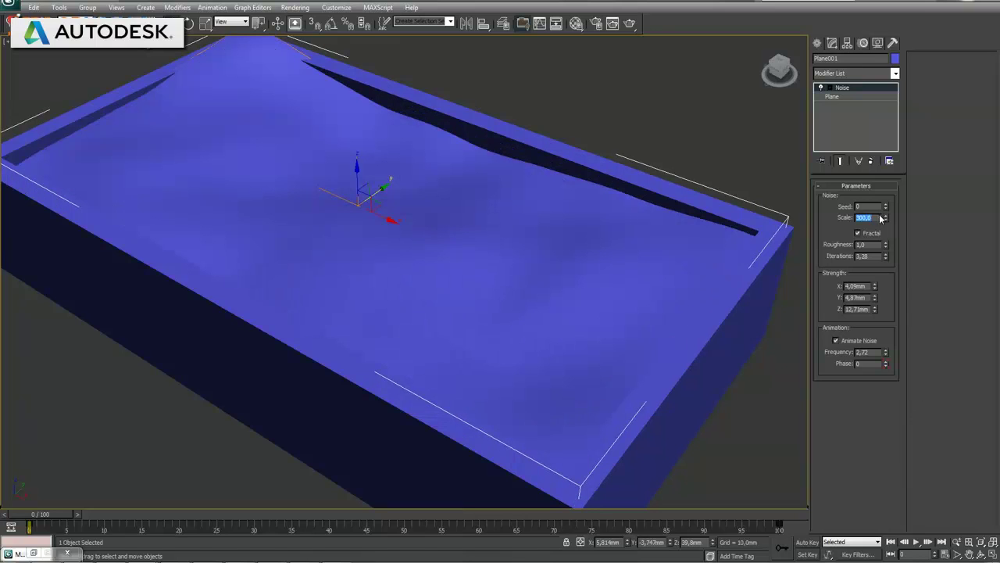
pyautogui.moveTo(886, 258); pyautogui.dragTo(912, 380)
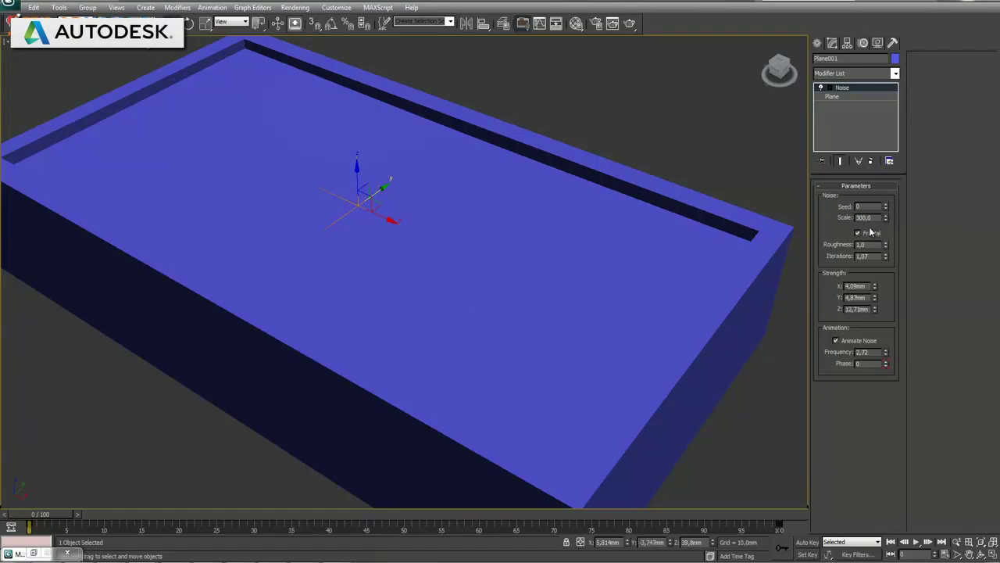
pyautogui.write('1')
pyautogui.press('Return')
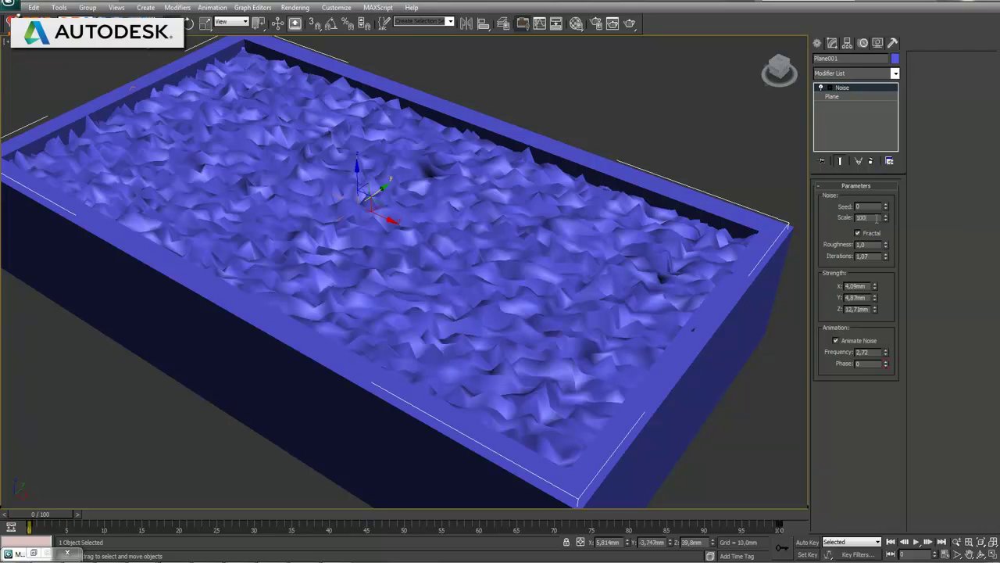
pyautogui.press('Return')
# Soften the Noise to roughness 0, iterations 3.61, Z strength 12.583 mm and scale 82
pyautogui.click(892, 228)
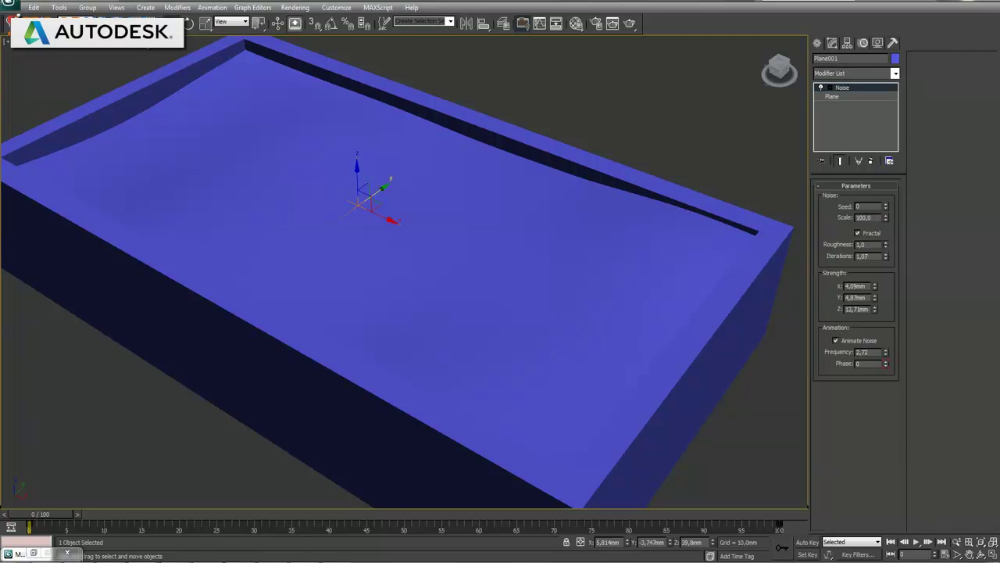
pyautogui.moveTo(886, 258)
pyautogui.mouseDown()
pyautogui.moveTo(895, 172)
pyautogui.moveTo(893, 193)
pyautogui.mouseUp()
pyautogui.moveTo(887, 248); pyautogui.dragTo(892, 404)
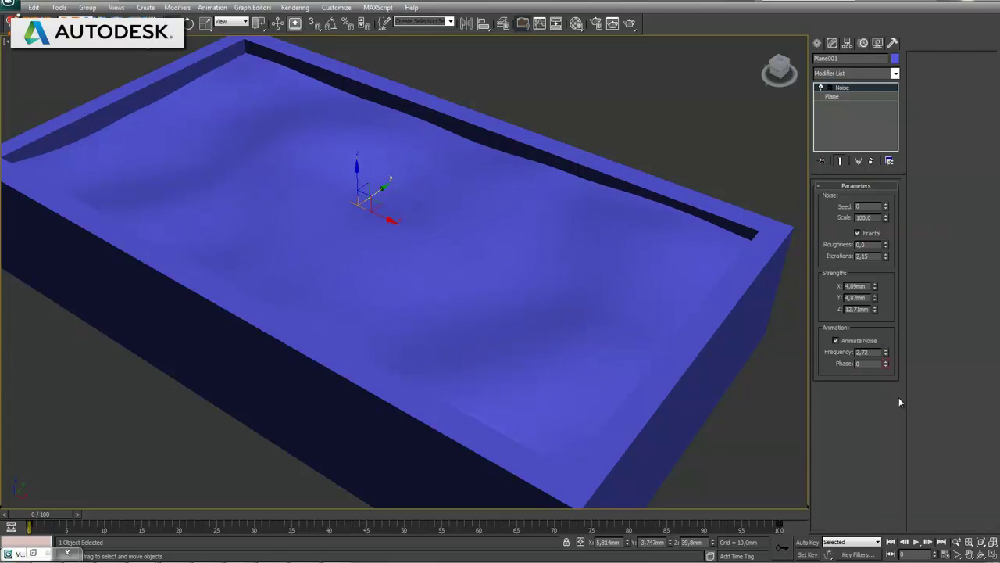
pyautogui.moveTo(887, 260); pyautogui.dragTo(899, 206)
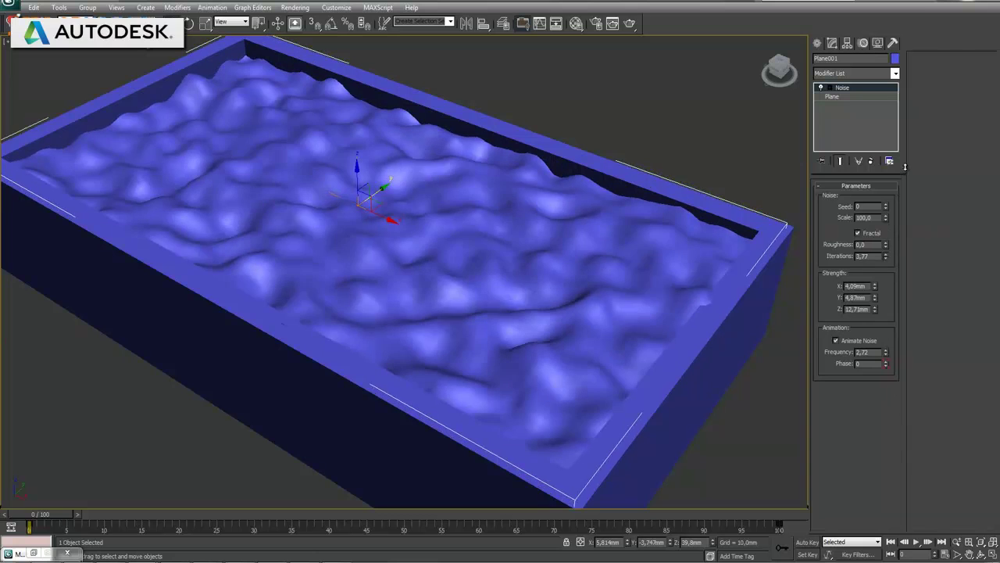
pyautogui.moveTo(900, 201); pyautogui.dragTo(899, 196)
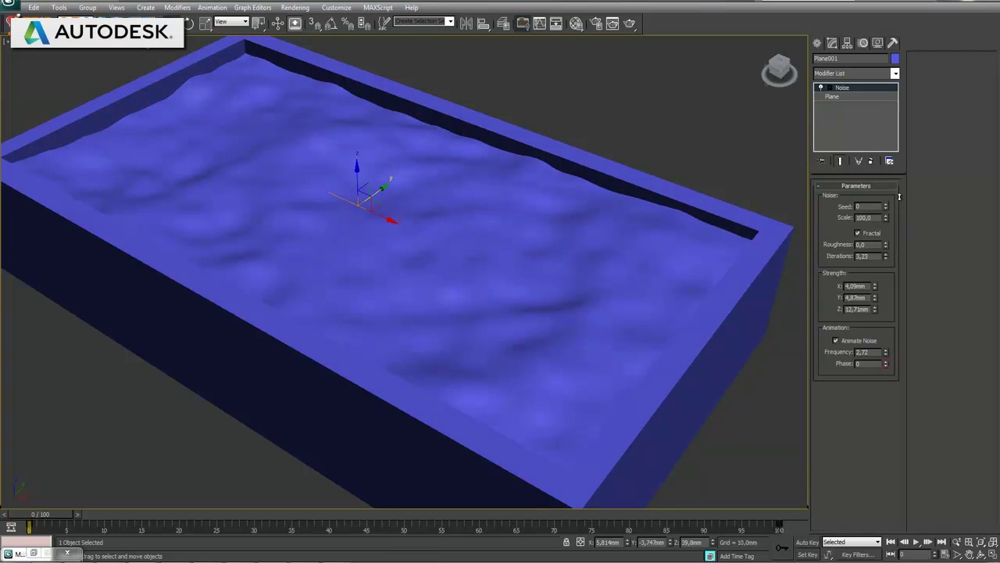
pyautogui.moveTo(887, 245); pyautogui.dragTo(889, 239)
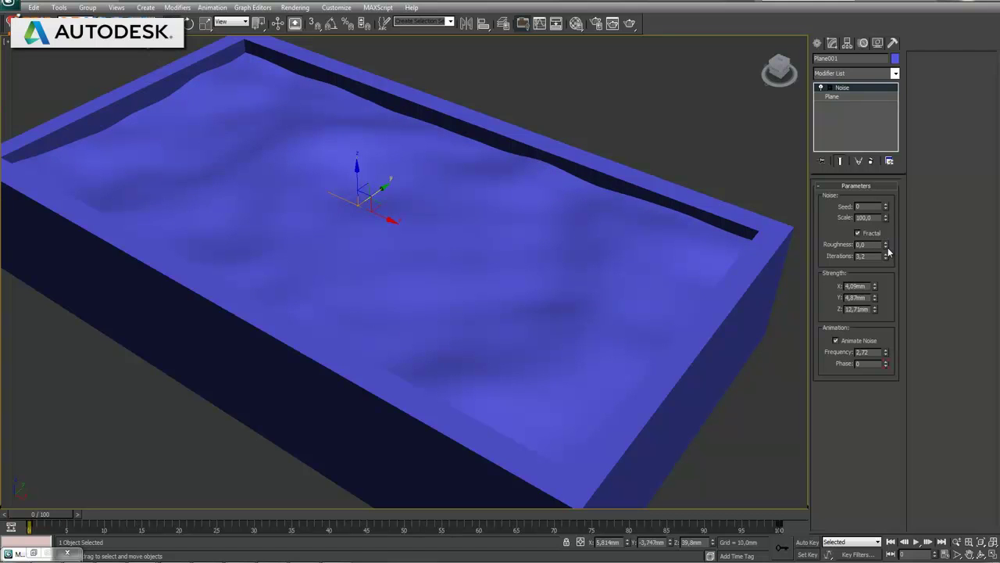
pyautogui.moveTo(876, 310); pyautogui.dragTo(881, 308)
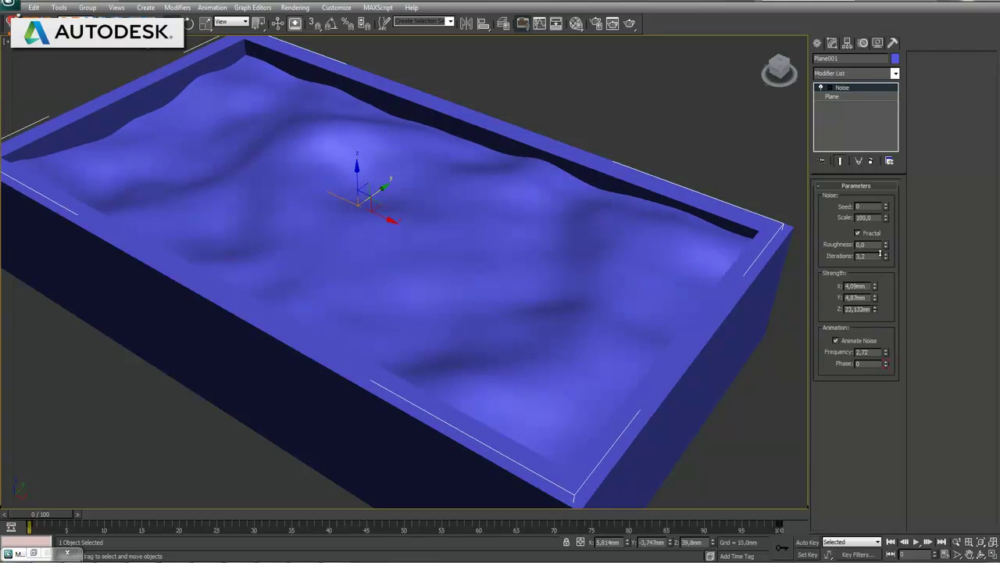
pyautogui.moveTo(887, 258); pyautogui.dragTo(890, 231)
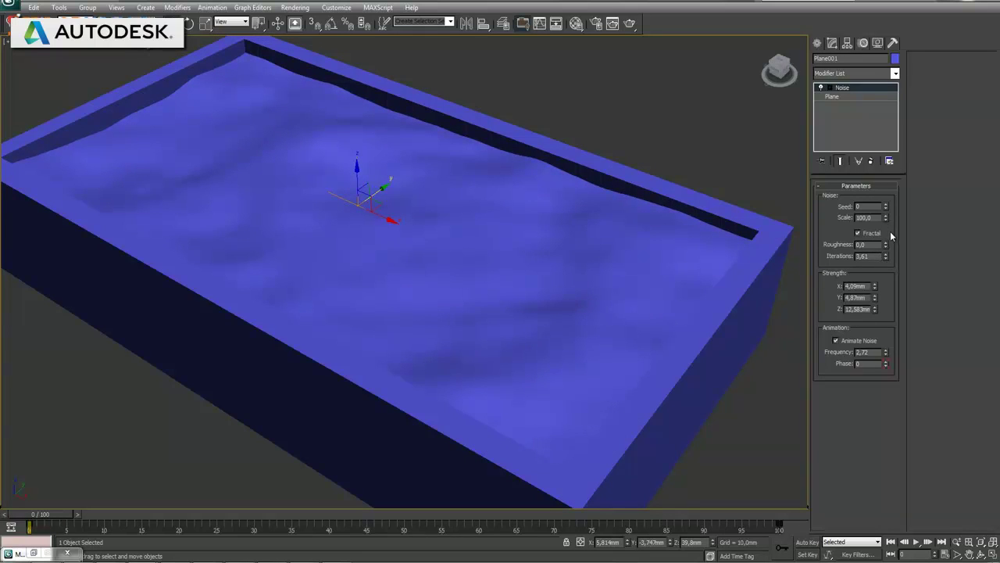
pyautogui.moveTo(885, 217)
pyautogui.mouseDown()
pyautogui.moveTo(892, 253)
pyautogui.moveTo(900, 231)
pyautogui.mouseUp()
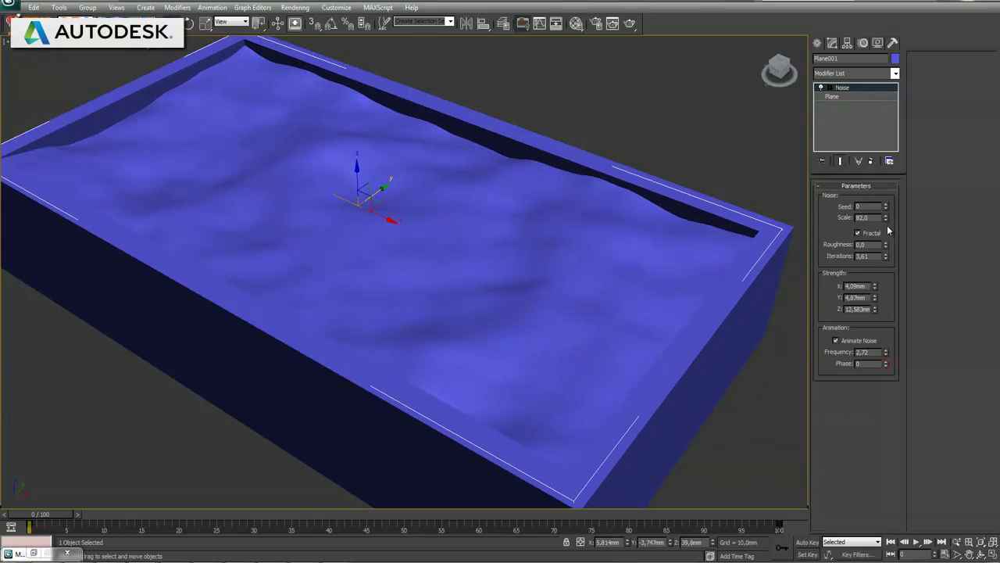
# Open the Material Editor and convert material slot 2 to a VRayMtl
pyautogui.press('m')
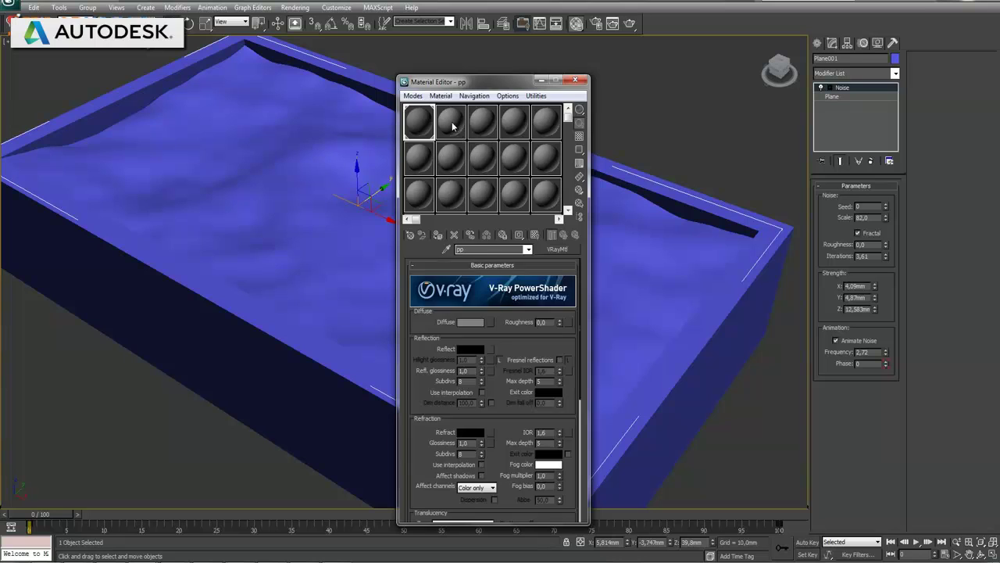
pyautogui.click(452, 127)
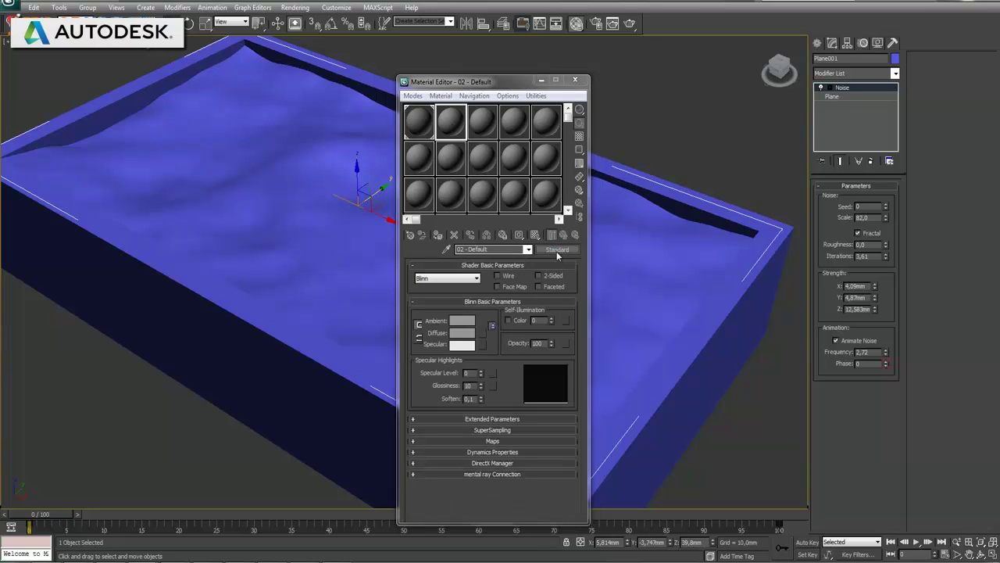
pyautogui.click(557, 250)
pyautogui.doubleClick(420, 347)
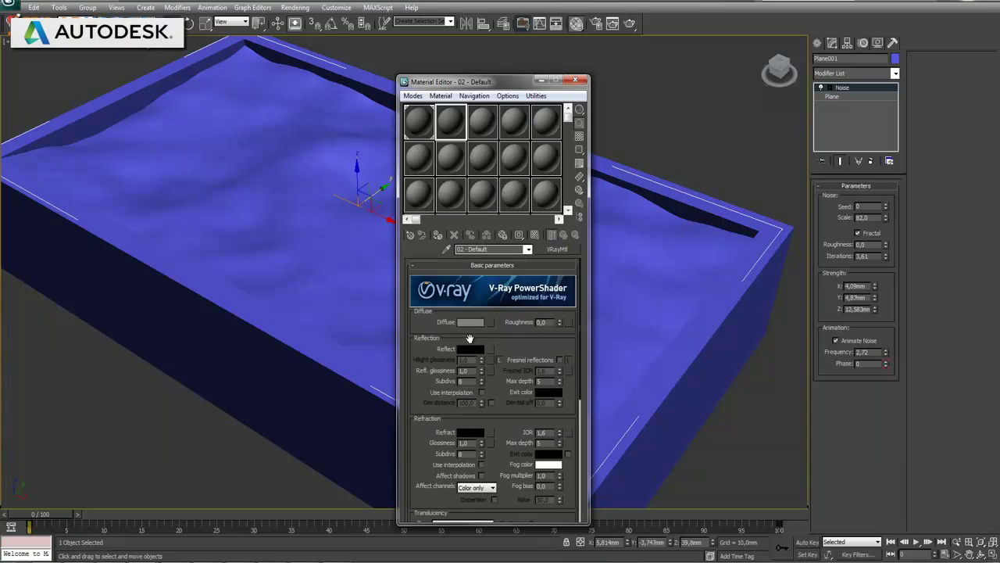
# Set the refraction colour to white and enable Affect shadows
pyautogui.click(468, 433)
pyautogui.moveTo(307, 65); pyautogui.dragTo(310, 141)
pyautogui.click(382, 149)
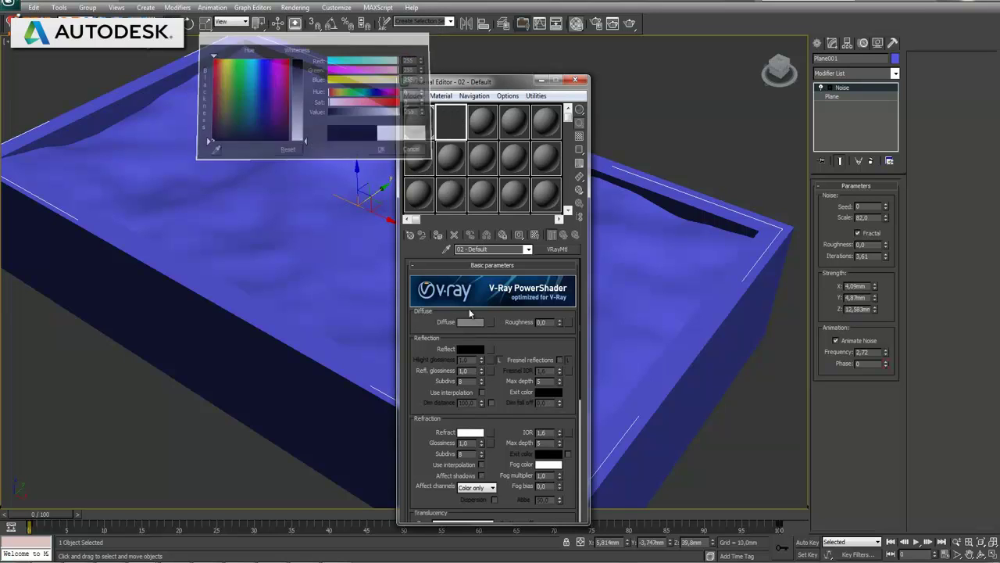
pyautogui.click(481, 475)
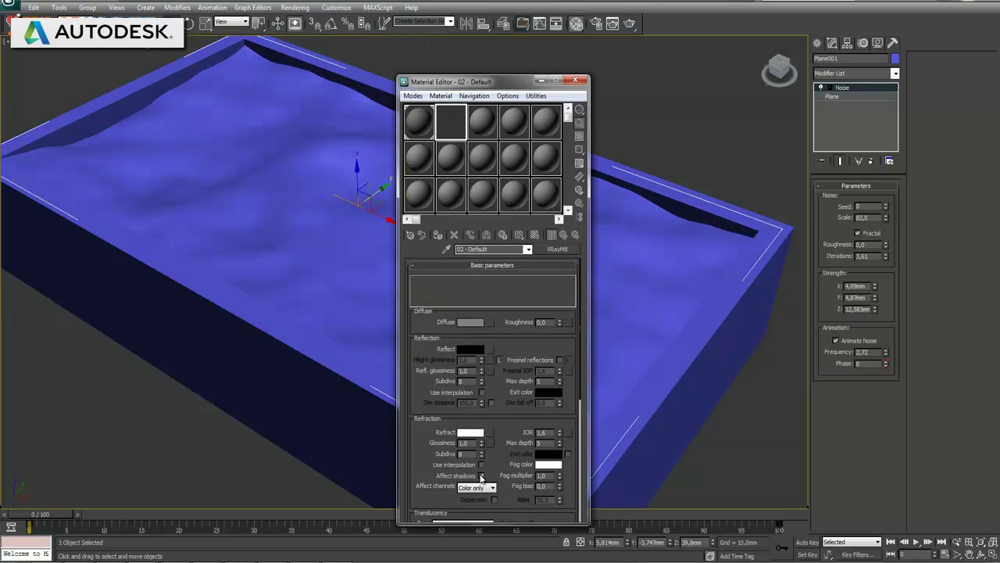
pyautogui.moveTo(455, 82); pyautogui.dragTo(671, 69)
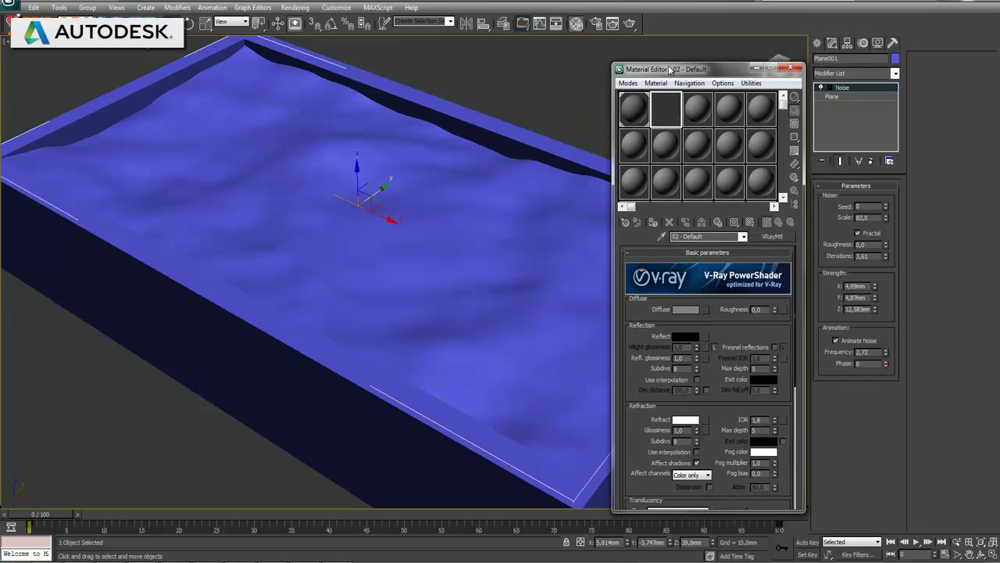
# Set the reflection colour to 5 and reselect the water plane
pyautogui.click(688, 342)
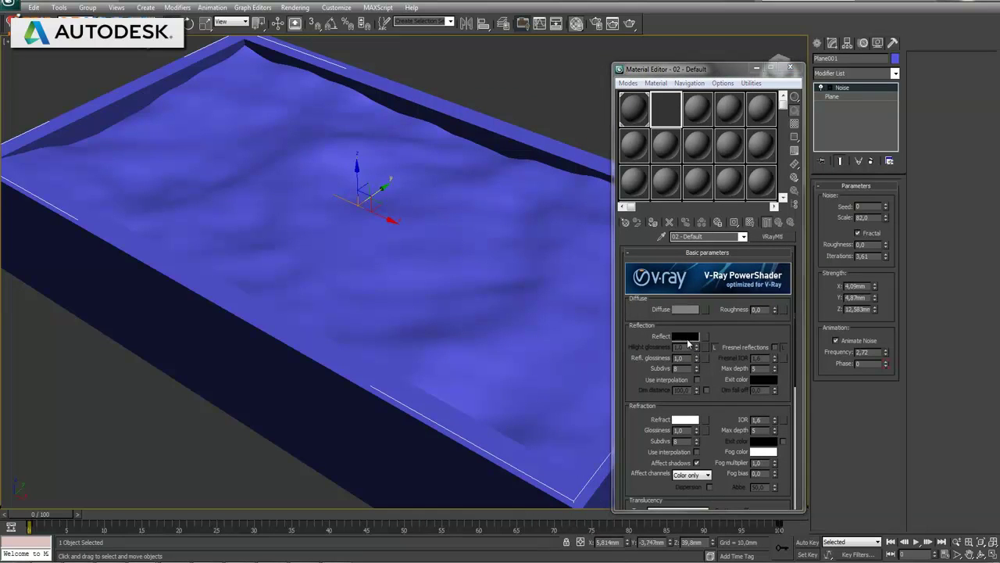
pyautogui.write('5')
pyautogui.press('Tab')
pyautogui.write('5')
pyautogui.press('Tab')
pyautogui.write('5')
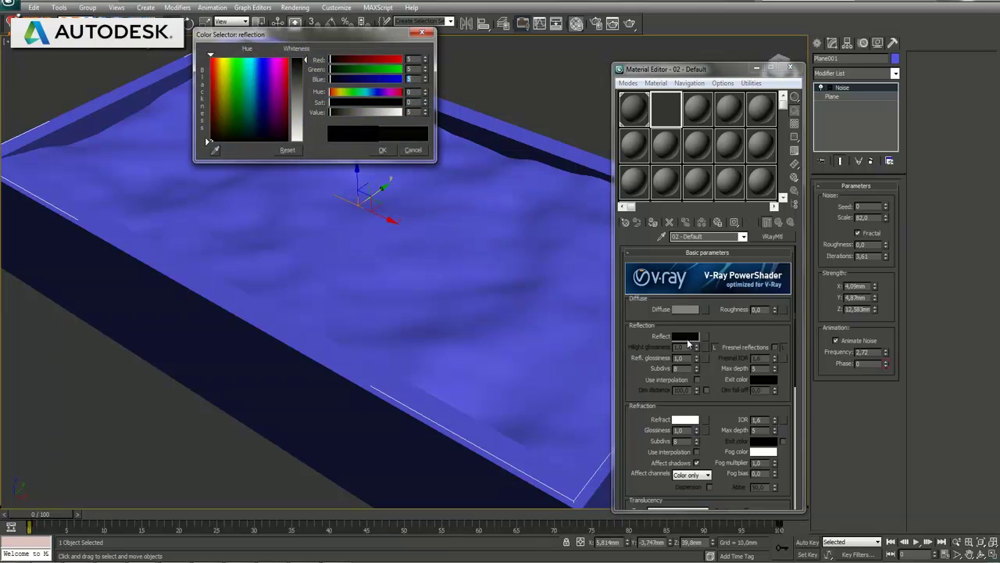
pyautogui.click(382, 149)
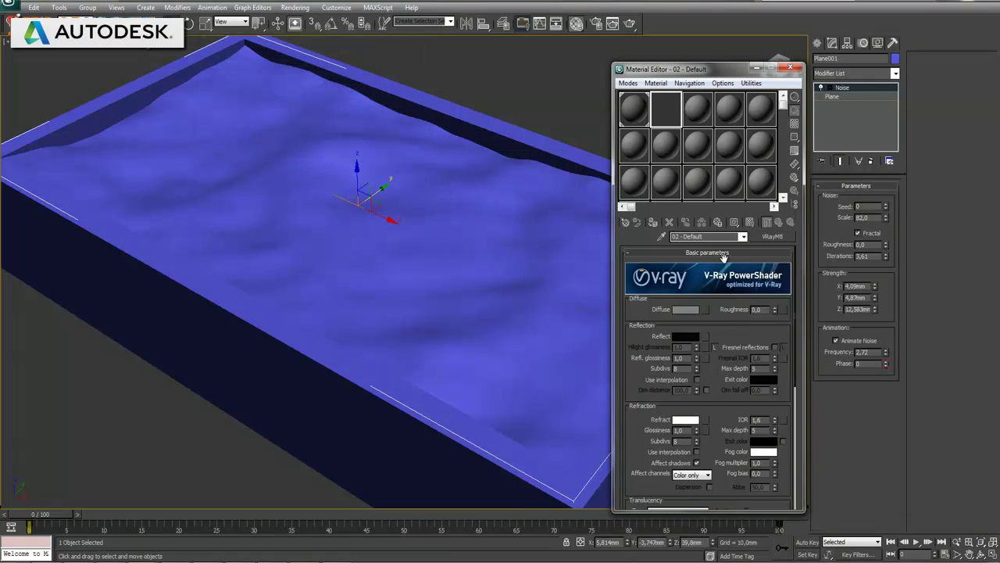
pyautogui.click(494, 114)
pyautogui.click(562, 180)
# Assign the water material to the plane, show edged faces, and make slot 3 a VRayMtl
pyautogui.click(653, 224)
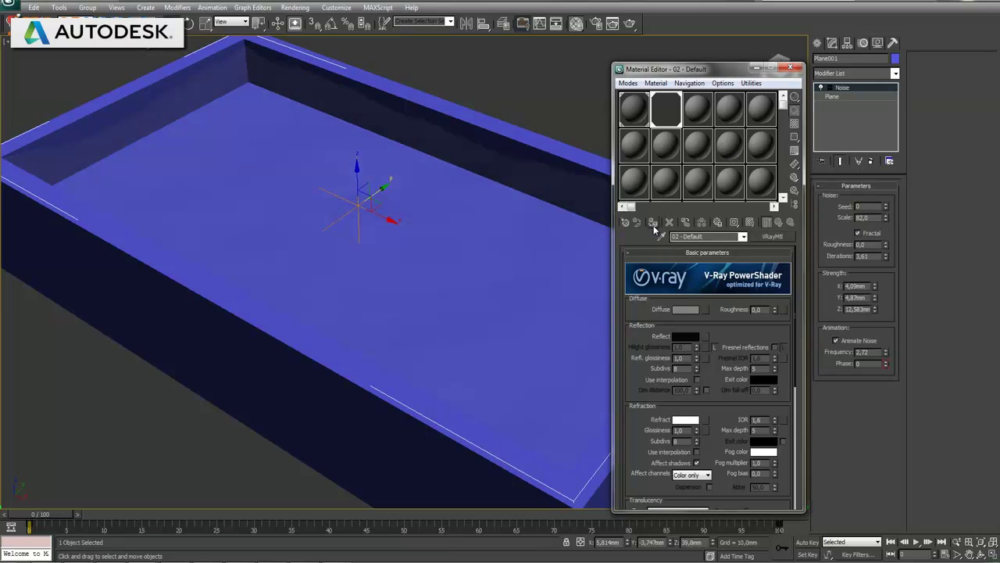
pyautogui.press('F4')
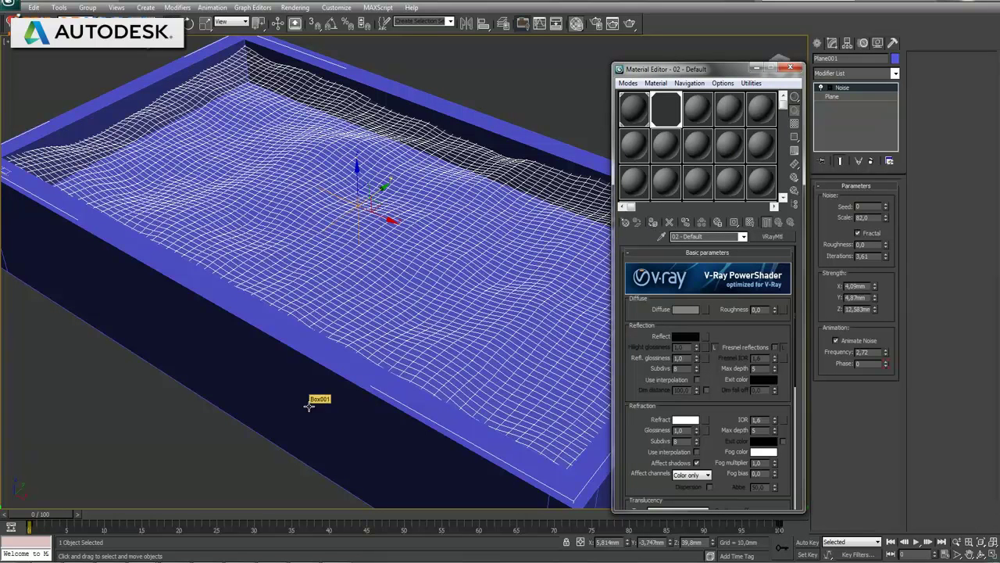
pyautogui.click(698, 109)
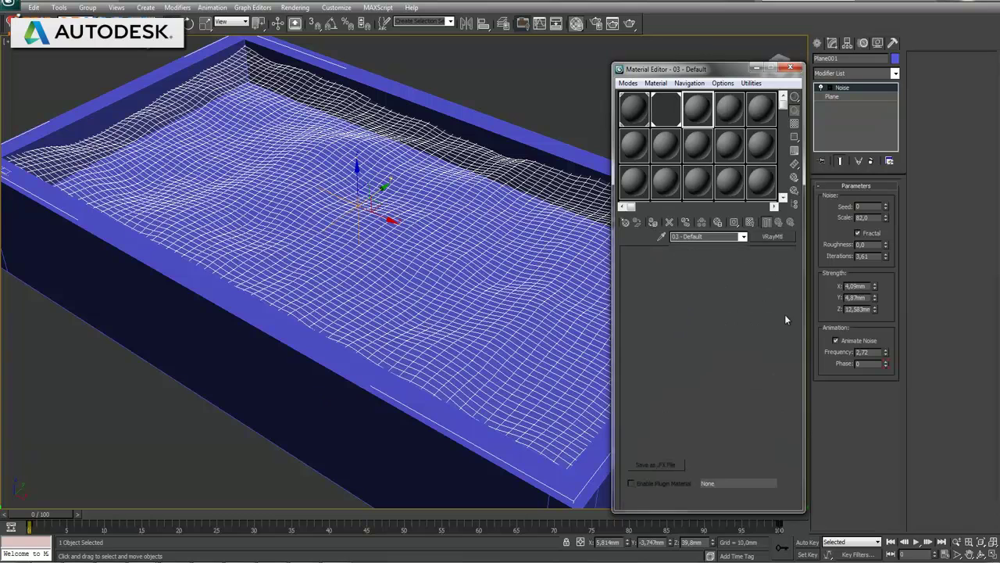
pyautogui.click(772, 237)
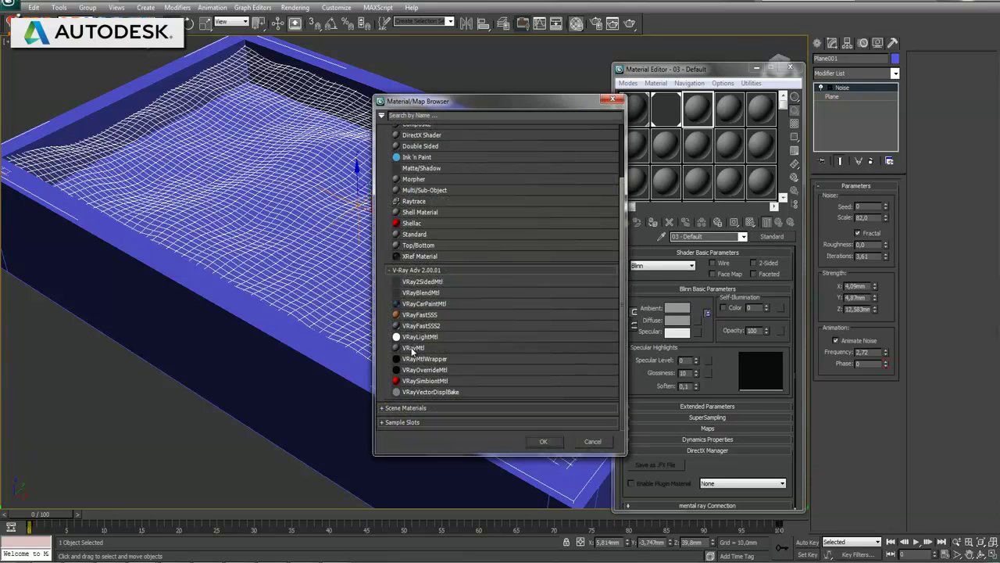
pyautogui.doubleClick(412, 347)
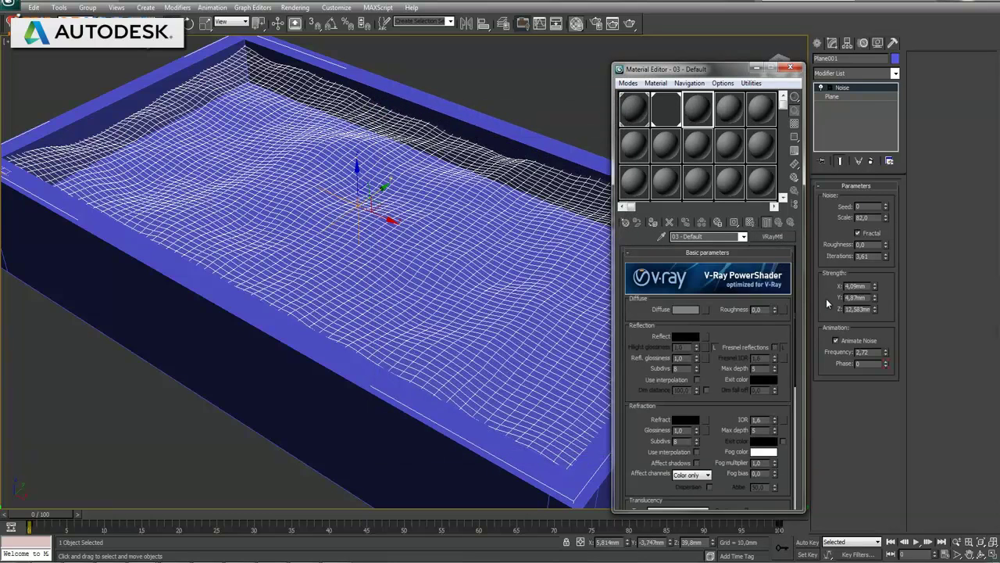
# Put a Tiles map in the Diffuse slot and assign the material to the tray box
pyautogui.click(707, 310)
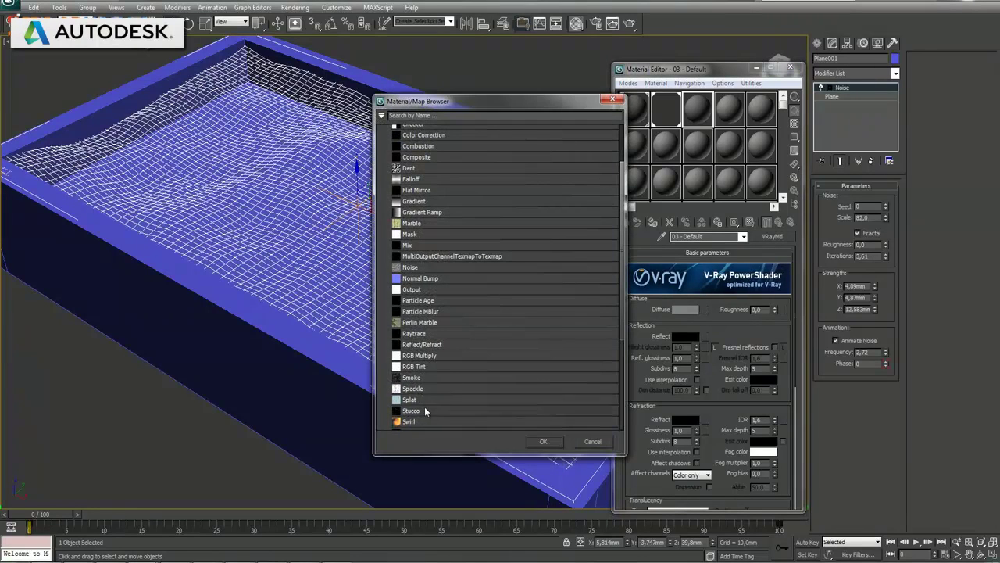
pyautogui.scroll(-2, 444, 385)
pyautogui.scroll(-1, 444, 385)
pyautogui.doubleClick(419, 393)
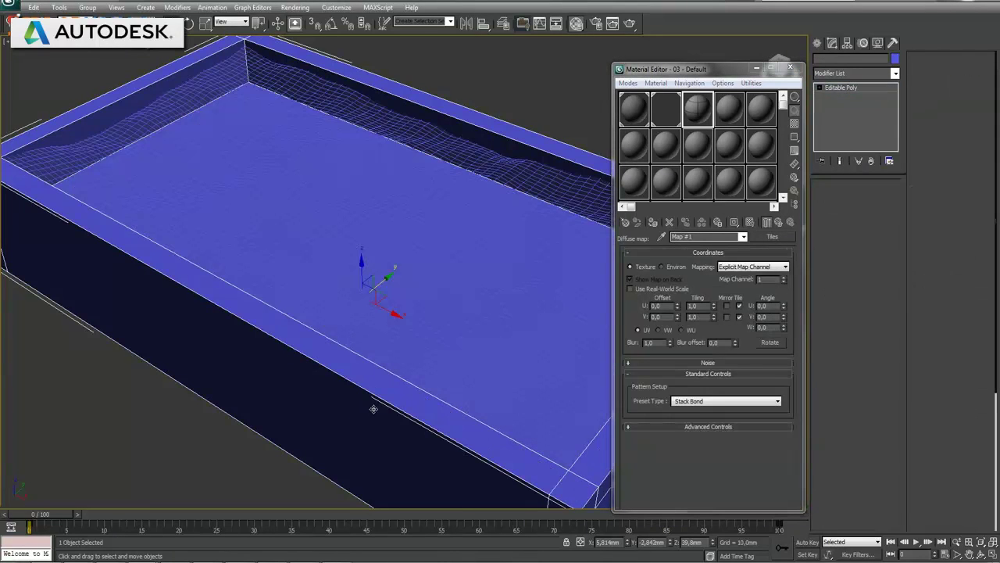
pyautogui.click(654, 223)
# Show the tiles in the viewport, add a Box UVW Map, and shrink its length and height
pyautogui.click(750, 223)
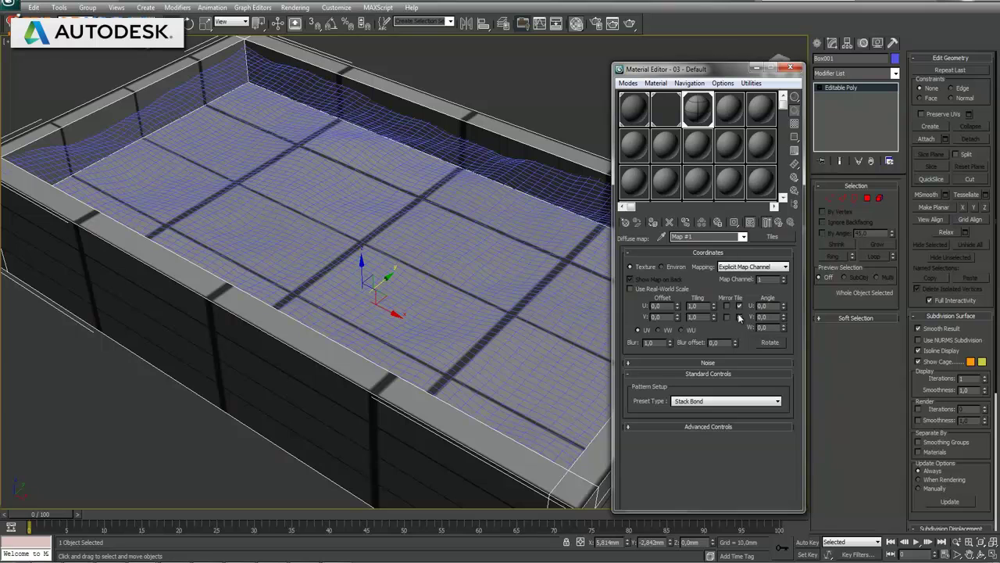
pyautogui.click(867, 76)
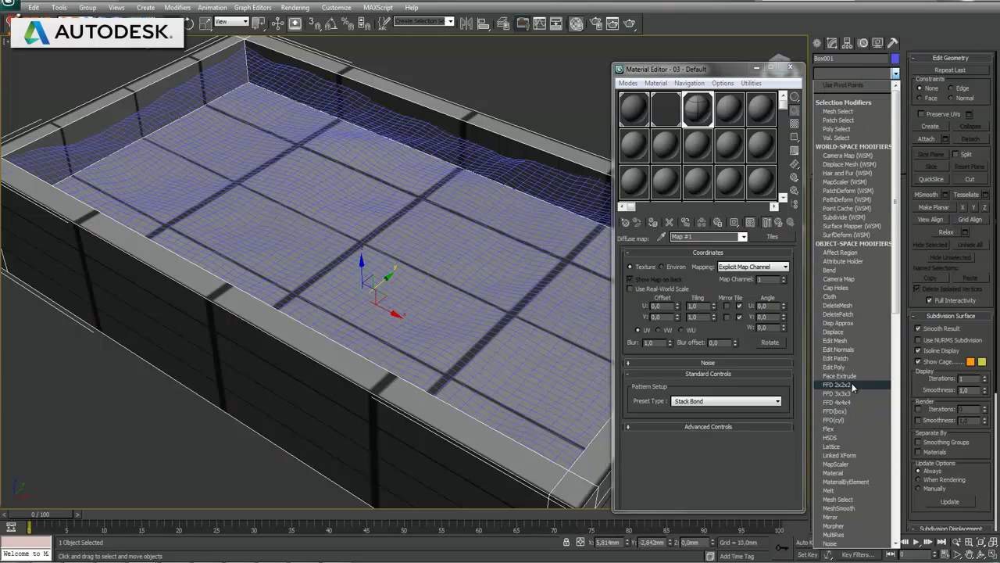
pyautogui.press('u')
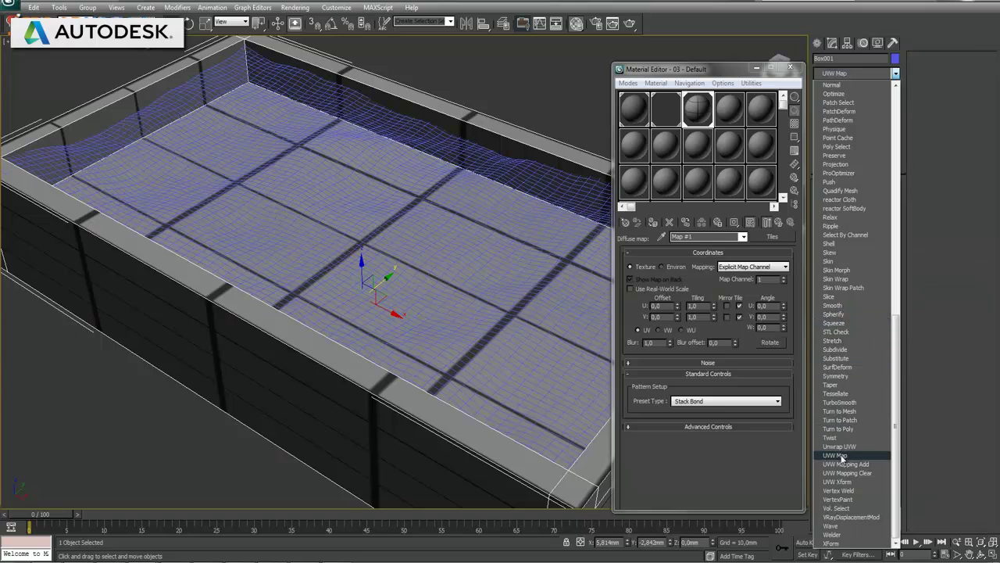
pyautogui.click(846, 464)
pyautogui.click(846, 248)
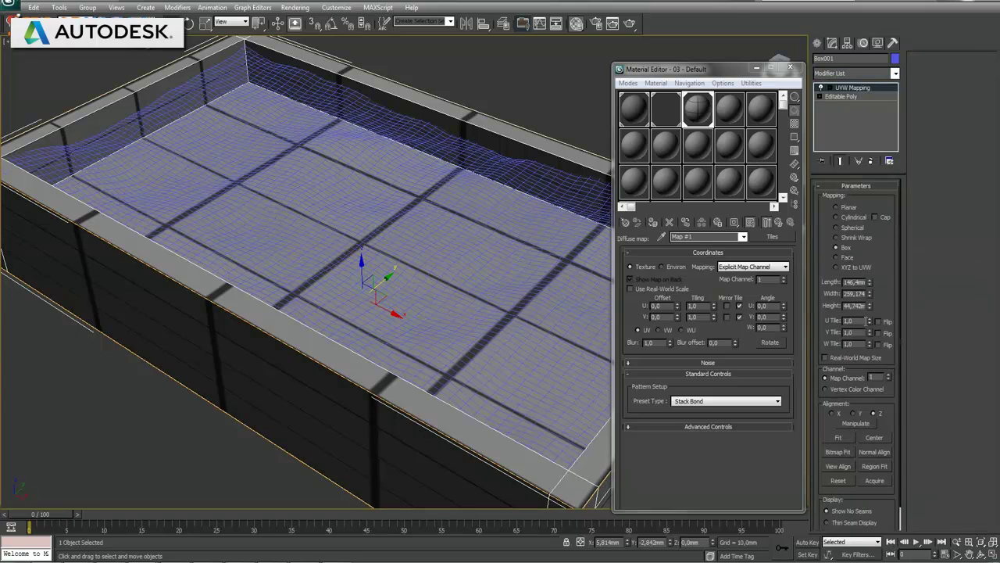
pyautogui.moveTo(870, 283); pyautogui.dragTo(864, 356)
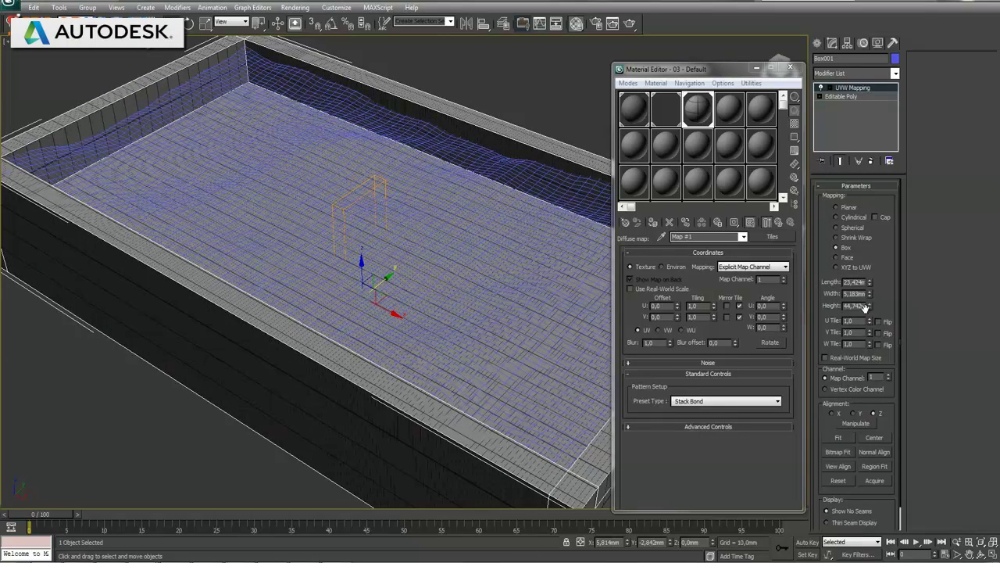
pyautogui.moveTo(871, 308); pyautogui.dragTo(868, 336)
# Set the tiles' colour variance to 2.0 in Advanced Controls
pyautogui.click(734, 426)
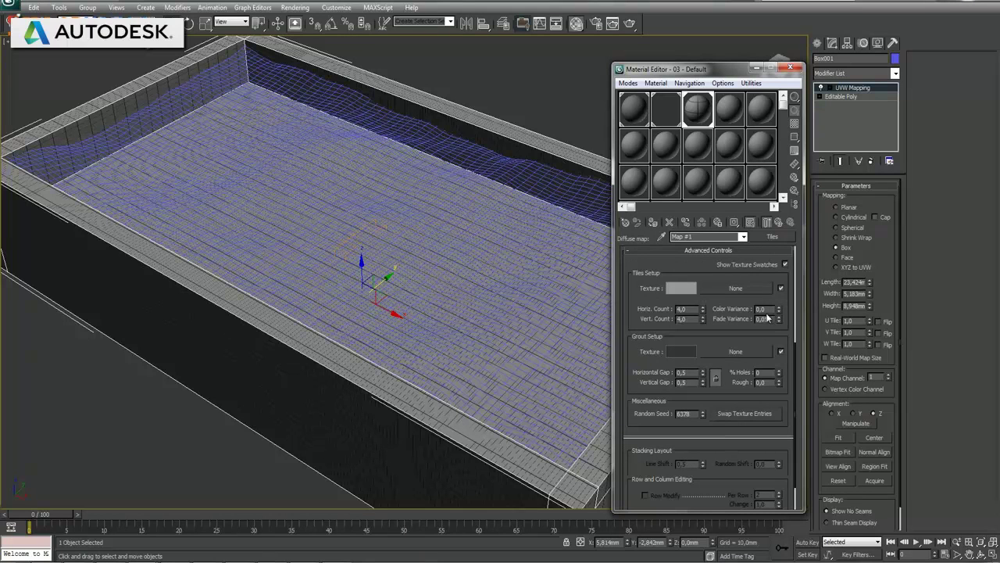
pyautogui.write('2')
pyautogui.press('Return')
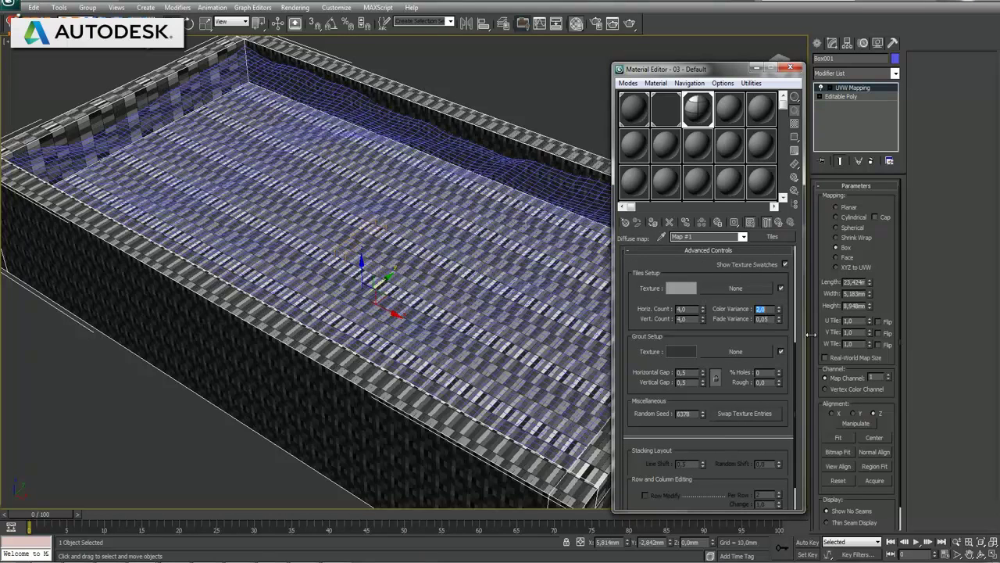
# Tint the tiles light blue-grey, adjust the UVW width for square tiles, and return to the parent
pyautogui.click(680, 288)
pyautogui.click(255, 93)
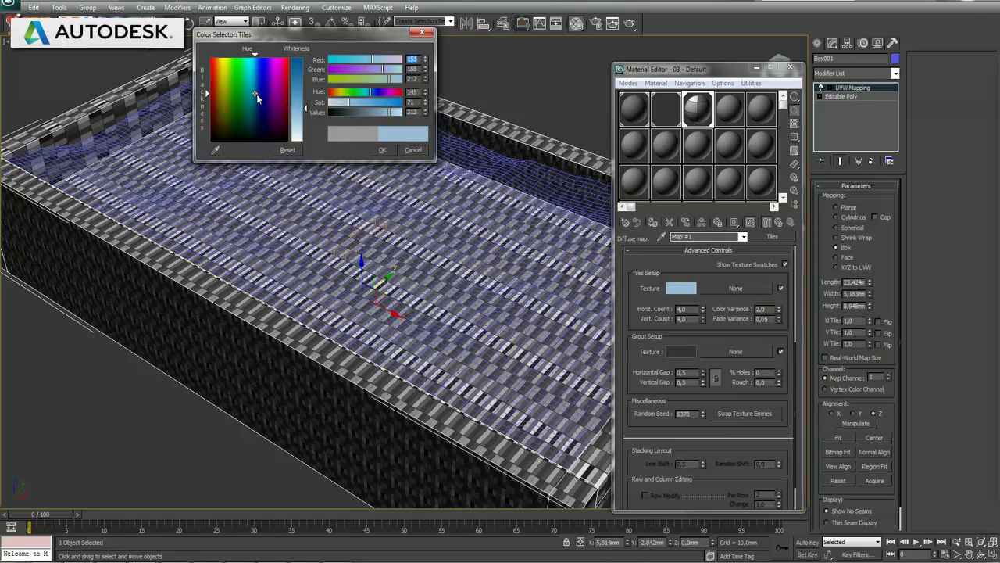
pyautogui.moveTo(306, 110)
pyautogui.mouseDown()
pyautogui.moveTo(305, 59)
pyautogui.moveTo(305, 99)
pyautogui.moveTo(253, 123)
pyautogui.mouseUp()
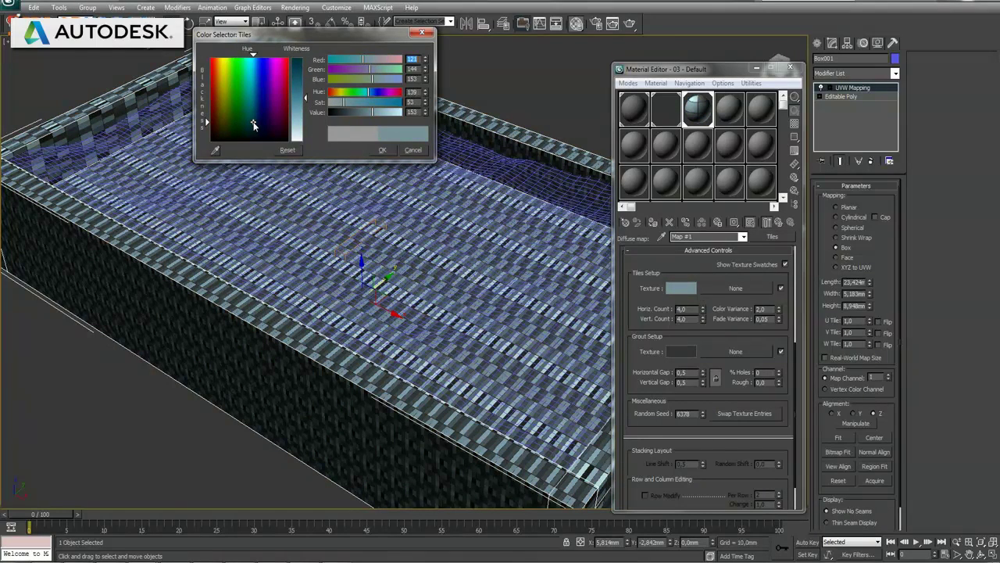
pyautogui.click(382, 149)
pyautogui.moveTo(874, 301)
pyautogui.mouseDown()
pyautogui.moveTo(871, 323)
pyautogui.moveTo(878, 269)
pyautogui.moveTo(865, 320)
pyautogui.mouseUp()
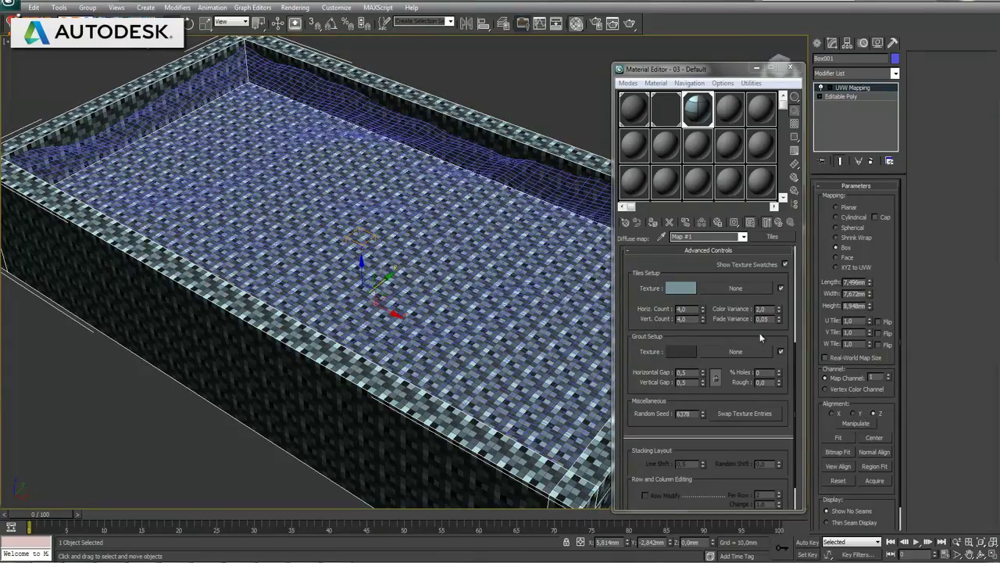
pyautogui.click(779, 222)
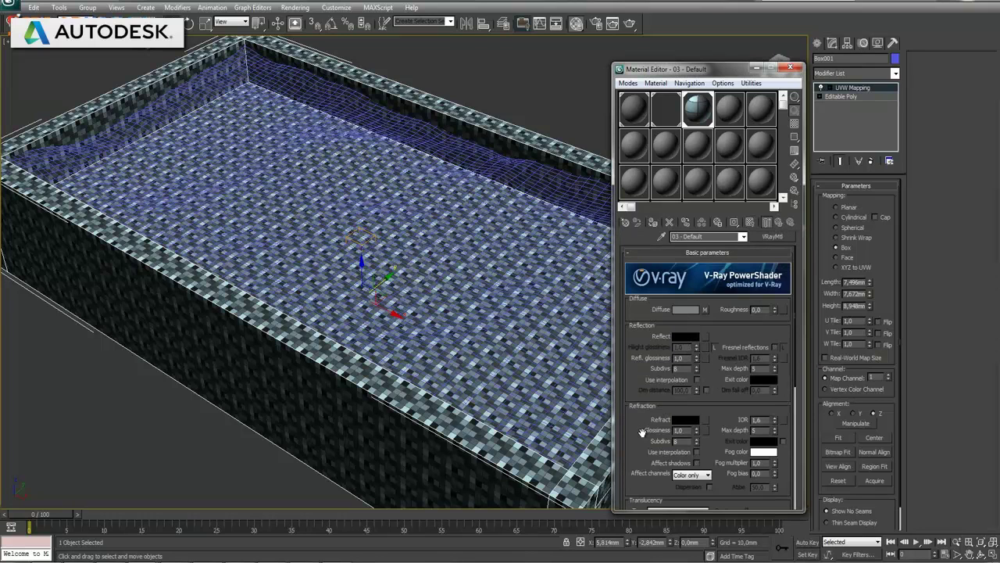
# Copy the Diffuse Tiles map into the Bump slot
pyautogui.moveTo(643, 430); pyautogui.dragTo(670, 249)
pyautogui.click(701, 437)
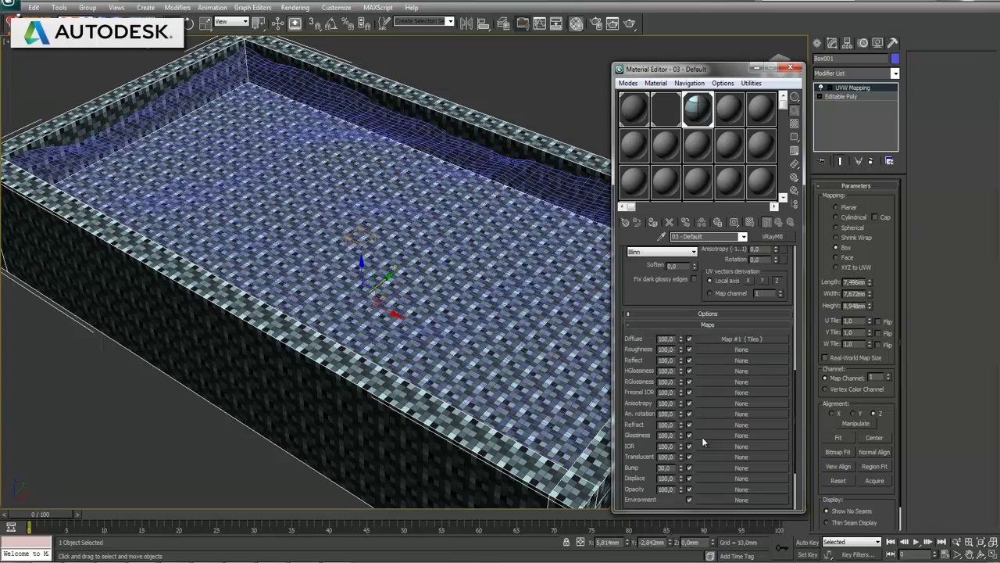
pyautogui.moveTo(741, 342); pyautogui.dragTo(715, 467)
pyautogui.click(684, 322)
# Set the reflection colour to dark grey 10,10,10 and close the Material Editor
pyautogui.scroll(3, 695, 336)
pyautogui.click(682, 316)
pyautogui.moveTo(643, 292); pyautogui.dragTo(642, 495)
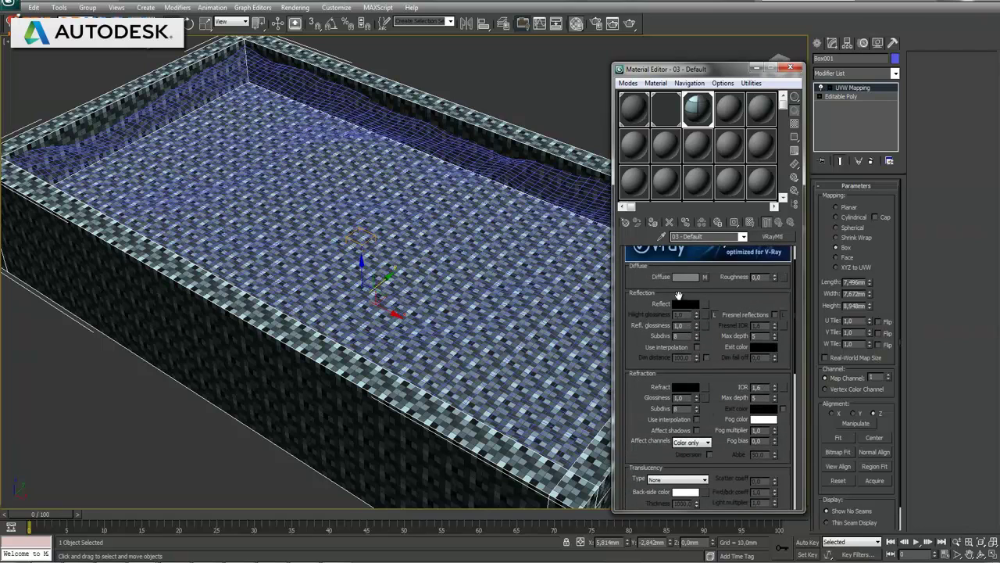
pyautogui.click(682, 304)
pyautogui.click(224, 140)
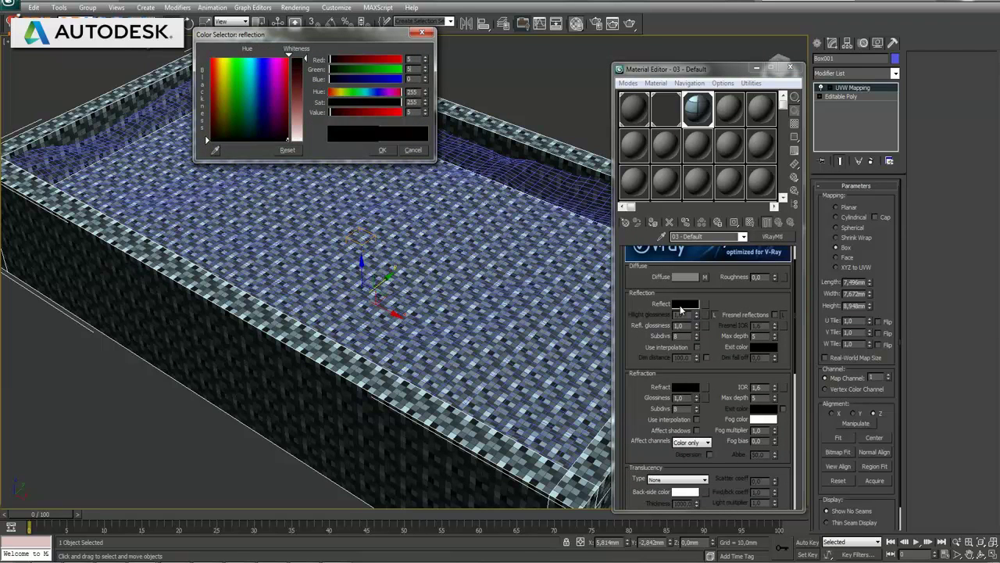
pyautogui.doubleClick(412, 58)
pyautogui.write('10')
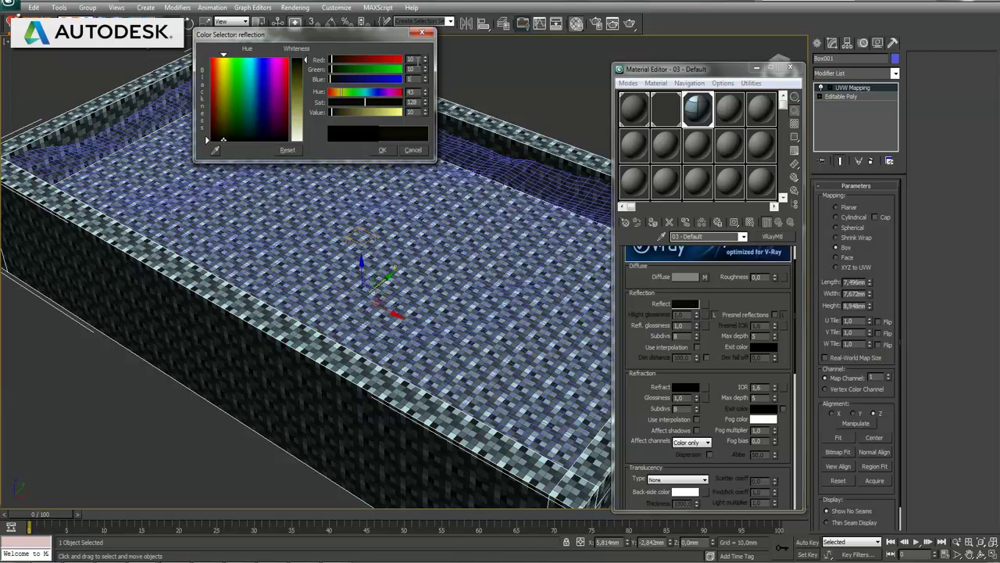
pyautogui.press('Tab')
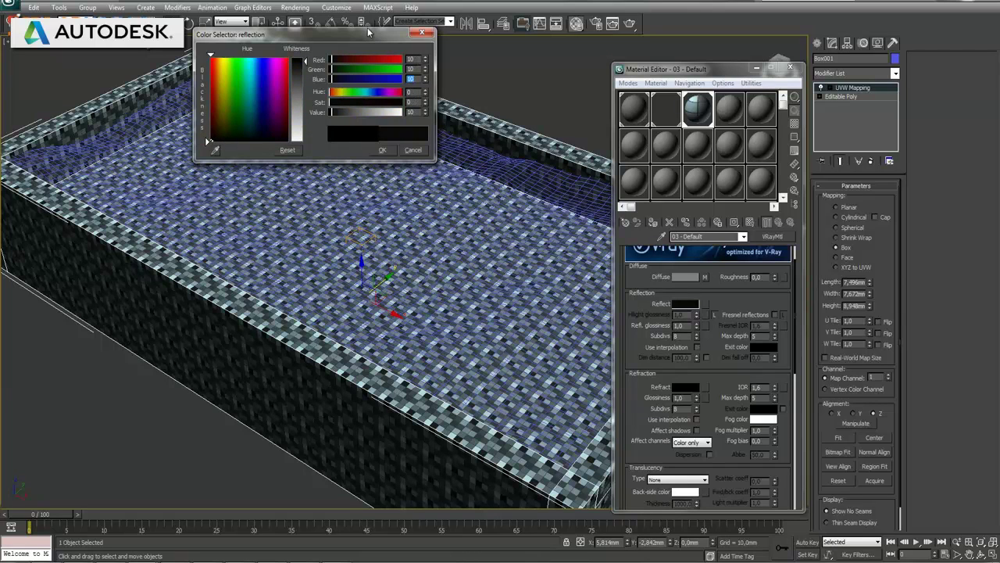
pyautogui.click(382, 150)
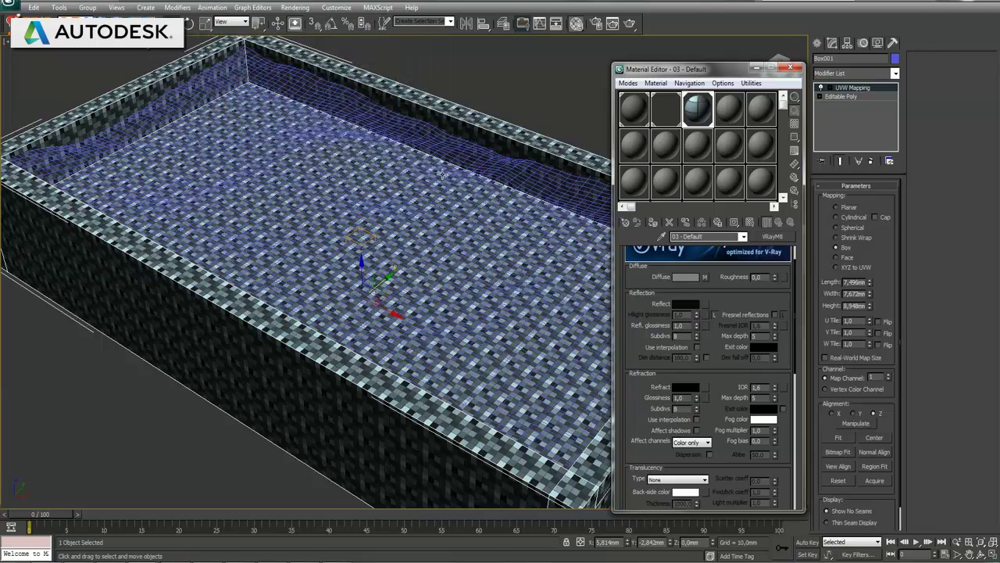
pyautogui.click(790, 68)
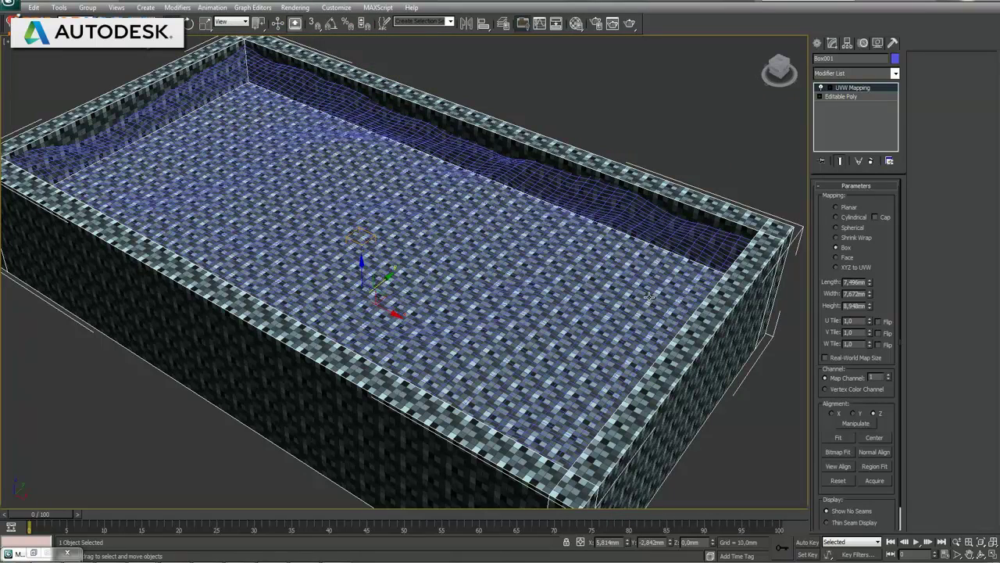
# Deselect the tray, restore the four-view layout, and maximize the Top viewport
pyautogui.moveTo(650, 300); pyautogui.dragTo(654, 284, button='middle')
pyautogui.click(748, 423)
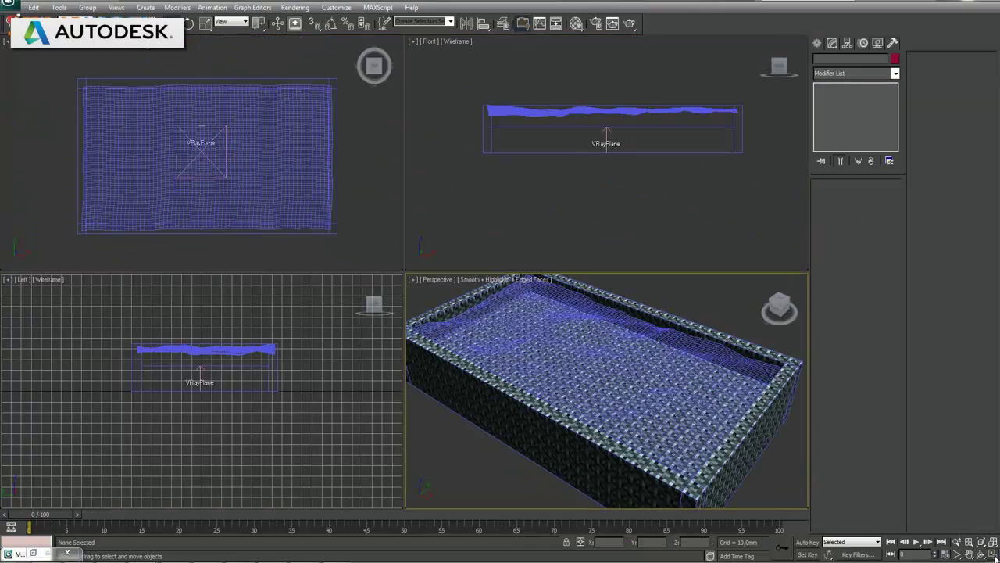
pyautogui.hotkey('alt', 'w')
pyautogui.click(359, 254)
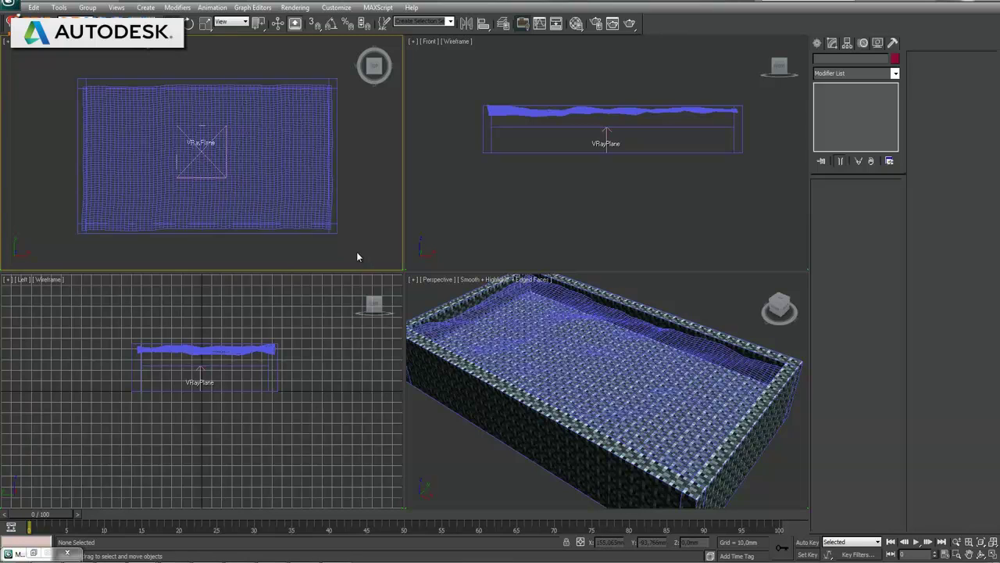
pyautogui.click(993, 554)
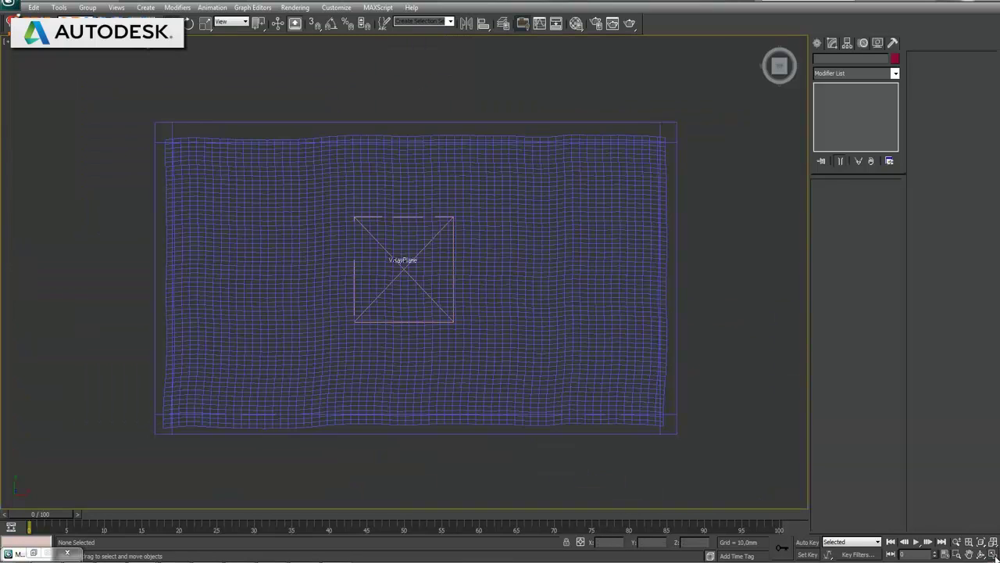
# Create a VRaySun aimed at the water plane, accepting the sky environment map
pyautogui.click(817, 43)
pyautogui.click(846, 62)
pyautogui.click(855, 77)
pyautogui.click(844, 102)
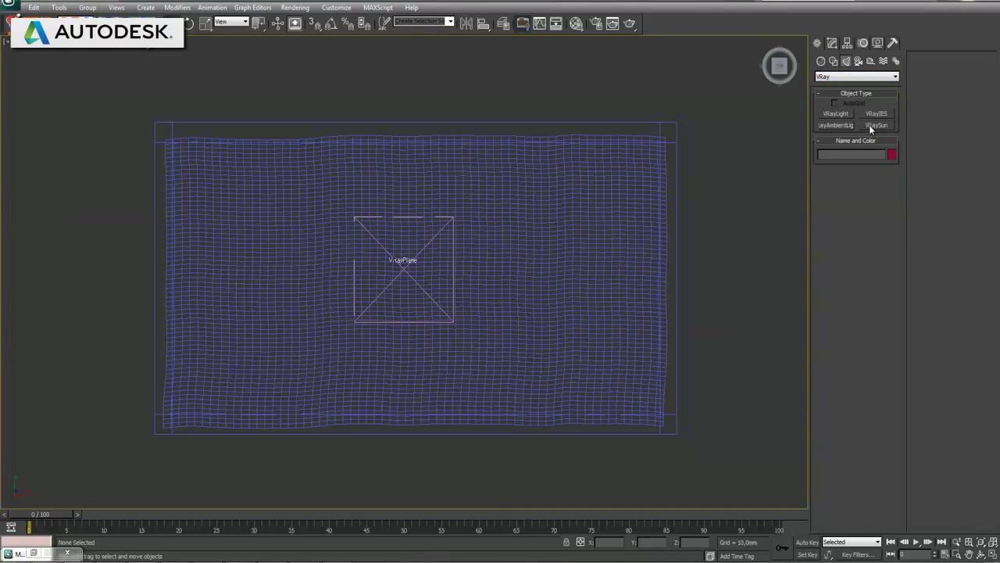
pyautogui.click(869, 125)
pyautogui.moveTo(714, 281); pyautogui.dragTo(570, 286, button='middle')
pyautogui.scroll(-4, 603, 281)
pyautogui.scroll(-3, 631, 293)
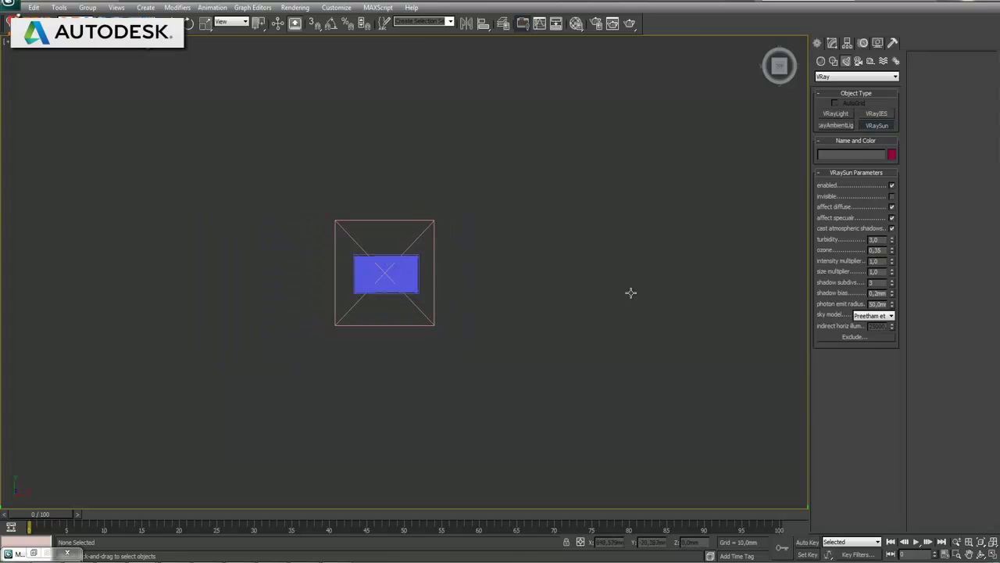
pyautogui.moveTo(773, 272); pyautogui.dragTo(390, 276)
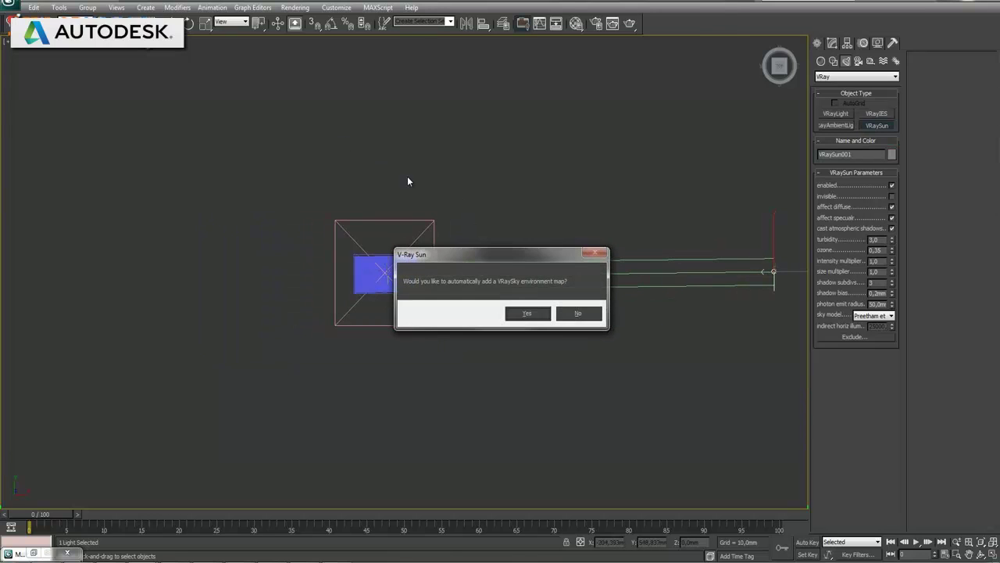
pyautogui.click(527, 313)
# Raise the sun in the Front view so it shines down diagonally
pyautogui.click(277, 22)
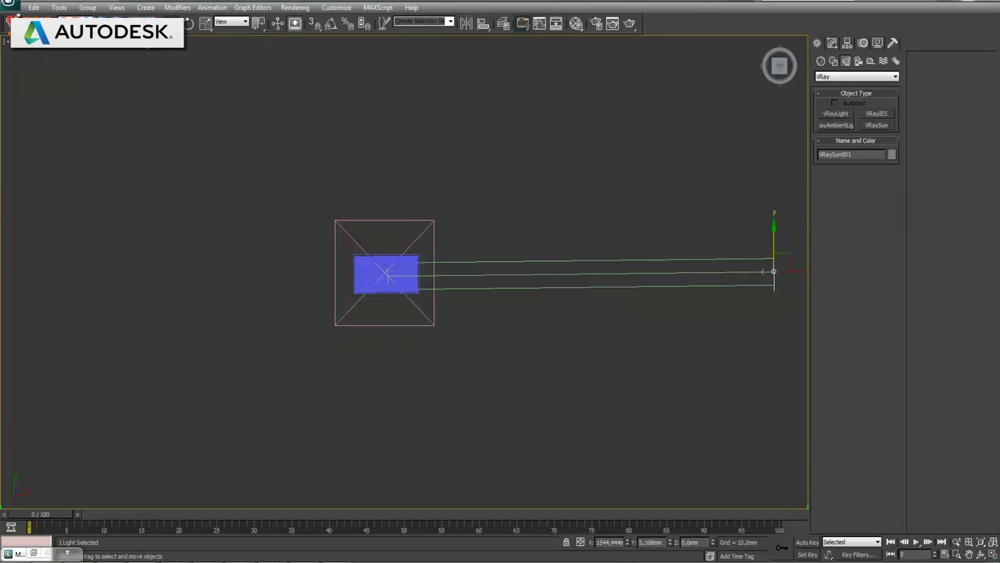
pyautogui.hotkey('alt', 'w')
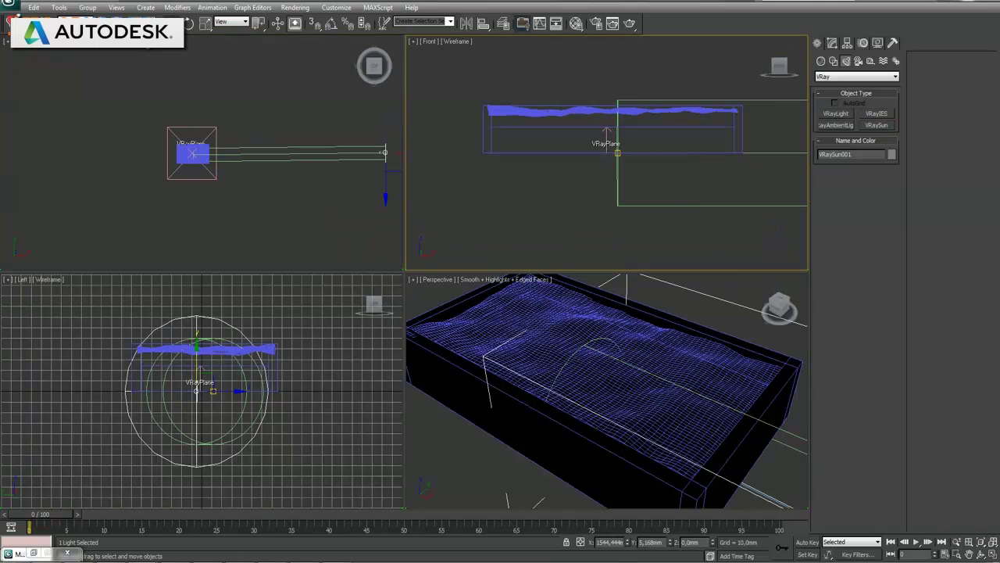
pyautogui.hotkey('alt', 'w')
pyautogui.moveTo(610, 306)
pyautogui.mouseDown(button='middle')
pyautogui.moveTo(431, 355)
pyautogui.moveTo(500, 362)
pyautogui.mouseUp(button='middle')
pyautogui.scroll(-2, 484, 354)
pyautogui.scroll(-2, 500, 362)
pyautogui.moveTo(586, 249); pyautogui.dragTo(585, 76)
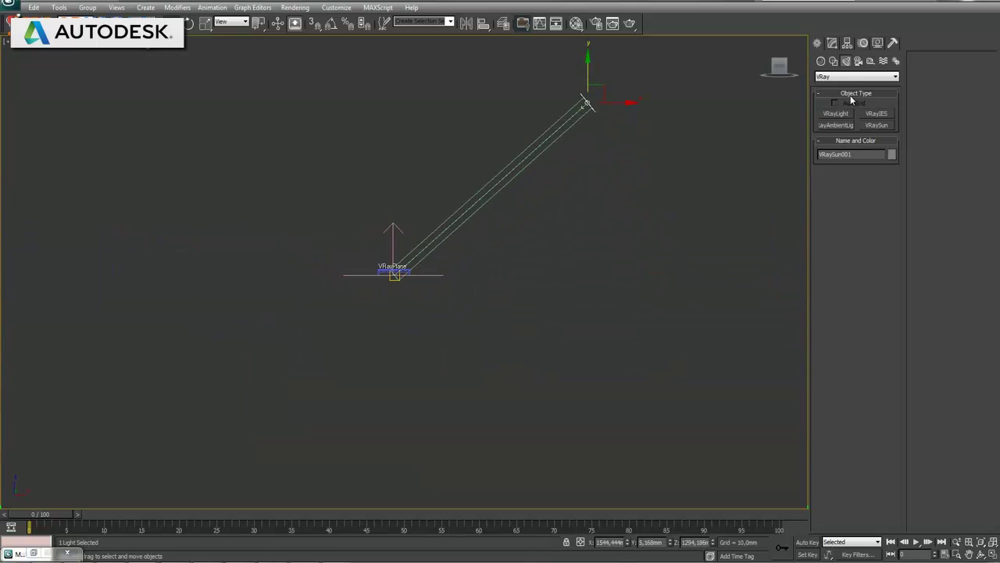
# Move the three scene objects into the sun's Exclude list, then return to four views
pyautogui.click(832, 43)
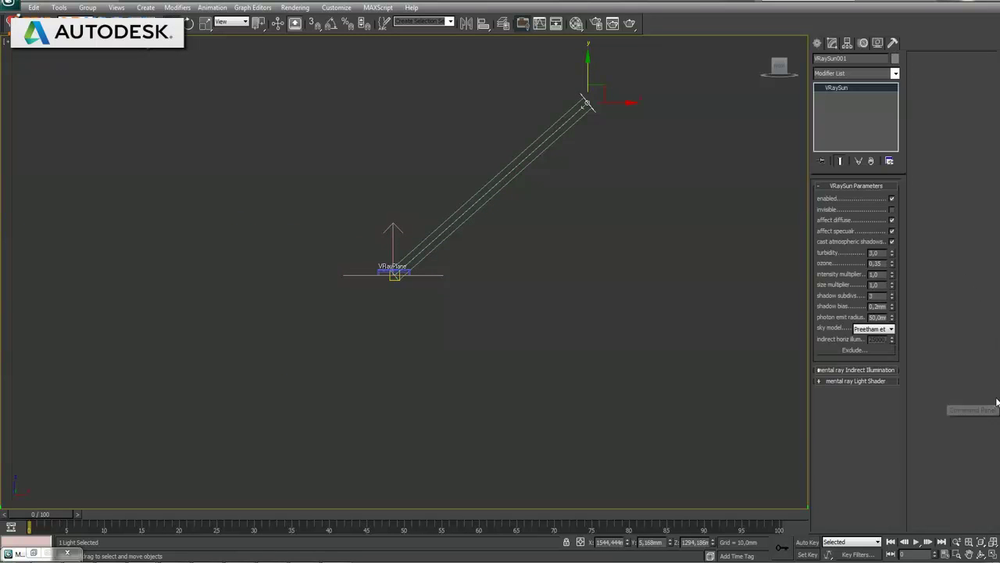
pyautogui.click(876, 349)
pyautogui.moveTo(327, 189); pyautogui.dragTo(478, 252)
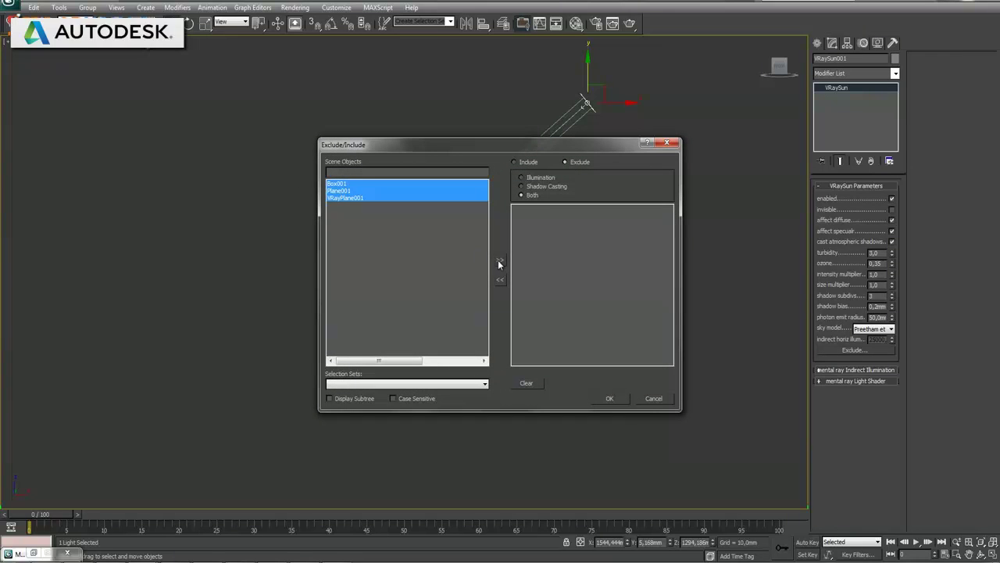
pyautogui.click(500, 261)
pyautogui.click(611, 401)
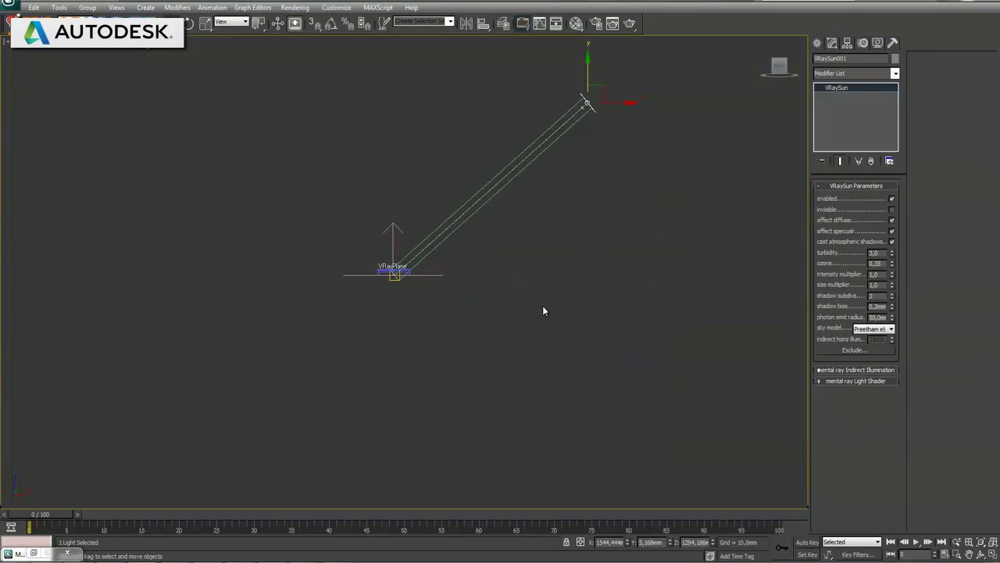
pyautogui.click(544, 311)
pyautogui.click(991, 553)
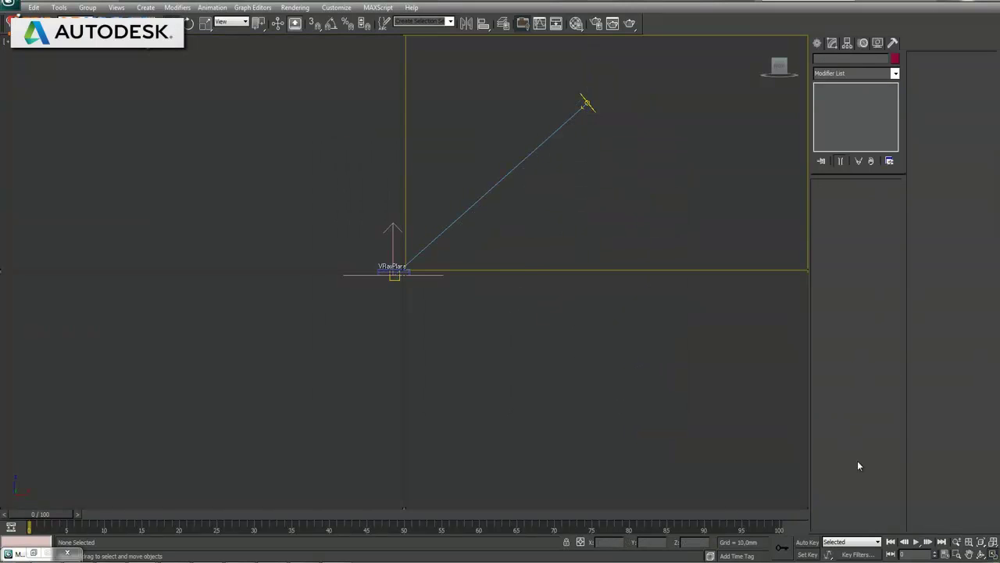
pyautogui.click(240, 202)
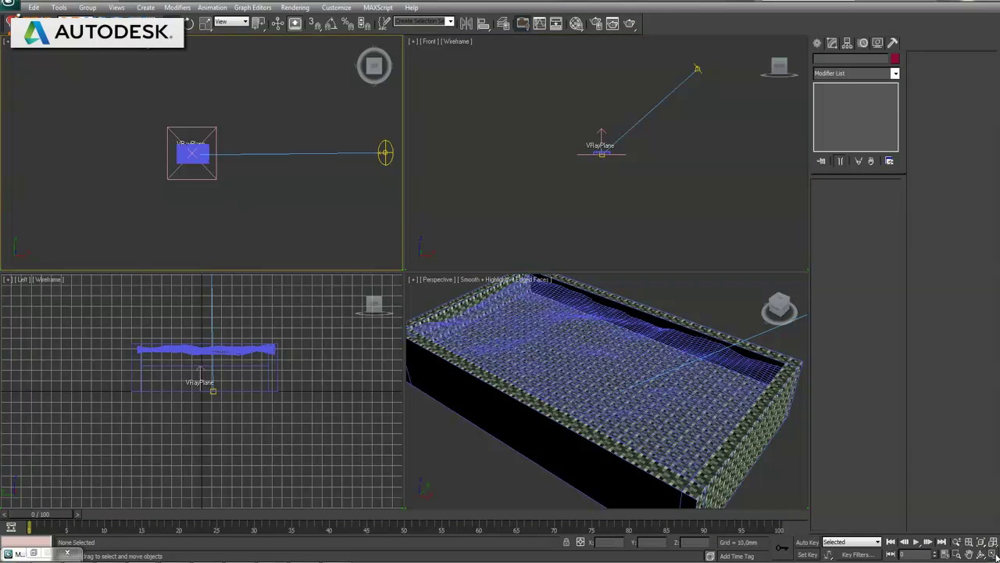
# Create a VRayPhysicalCamera in the Top view, placed below the tray and aimed at it
pyautogui.click(991, 554)
pyautogui.click(817, 43)
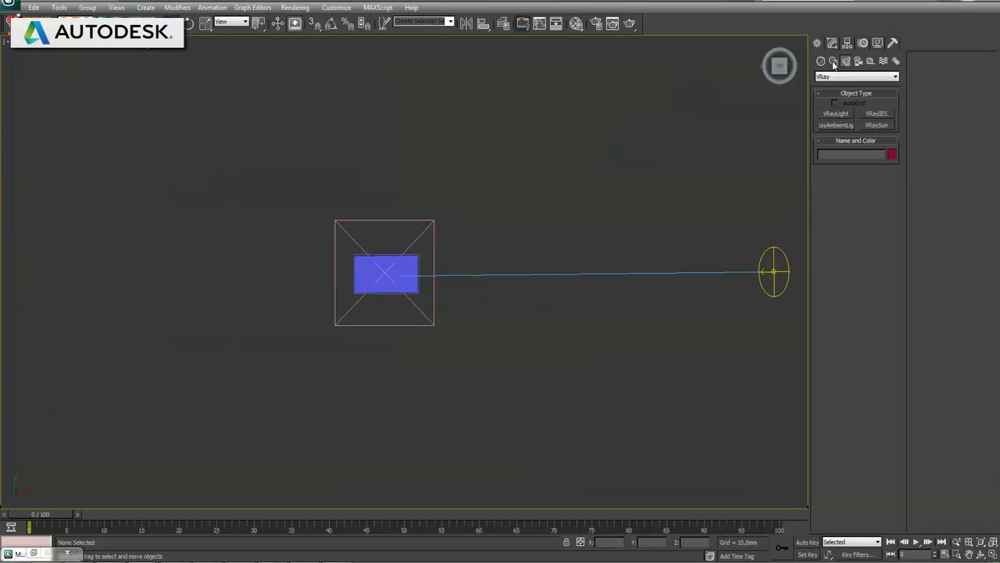
pyautogui.click(858, 61)
pyautogui.click(845, 76)
pyautogui.click(840, 94)
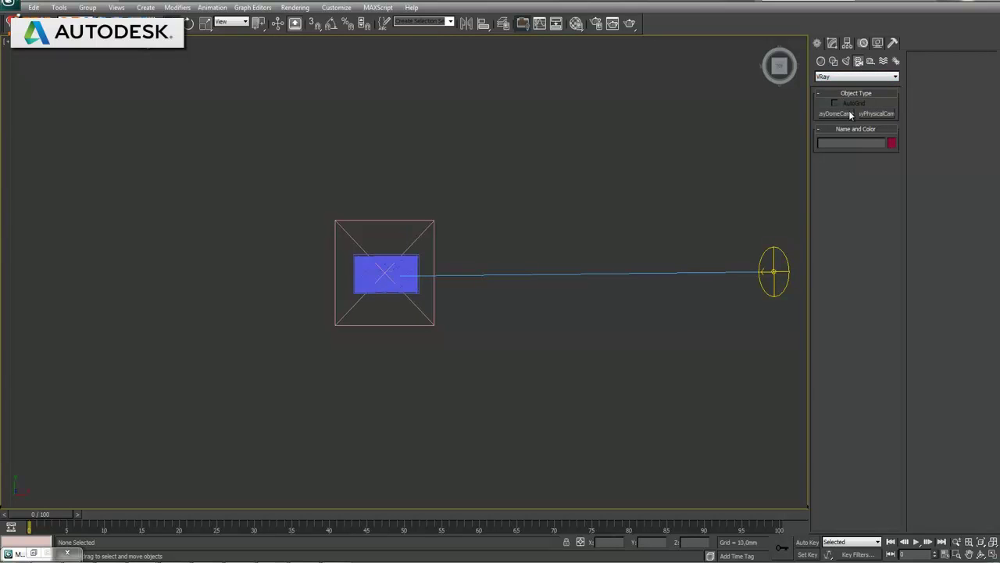
pyautogui.click(888, 114)
pyautogui.moveTo(402, 431)
pyautogui.mouseDown()
pyautogui.moveTo(414, 362)
pyautogui.moveTo(399, 278)
pyautogui.mouseUp()
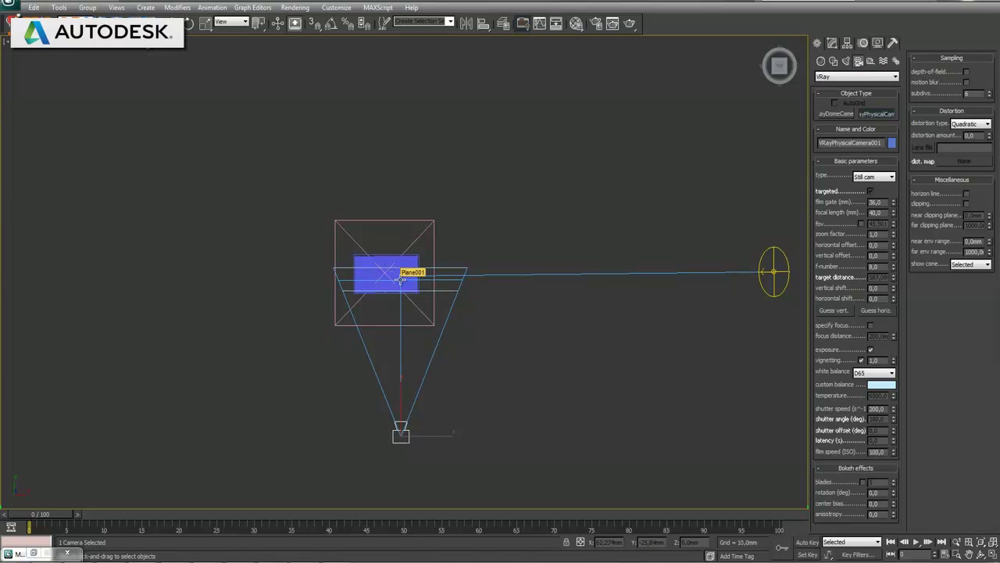
pyautogui.rightClick(399, 279)
# Switch the Perspective view to the camera and truck, orbit and dolly to frame the water close-up
pyautogui.hotkey('alt', 'w')
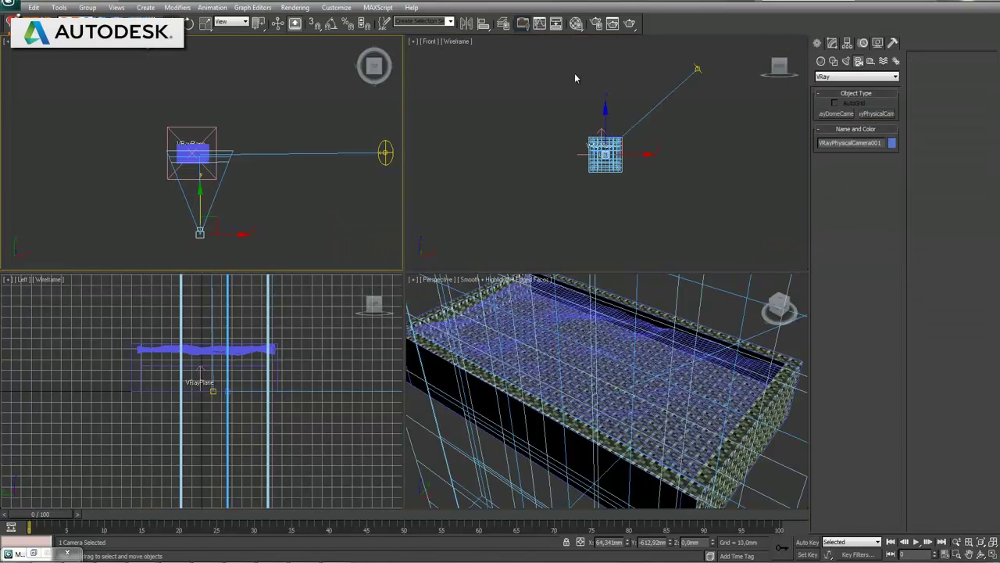
pyautogui.middleClick(624, 356)
pyautogui.press('c')
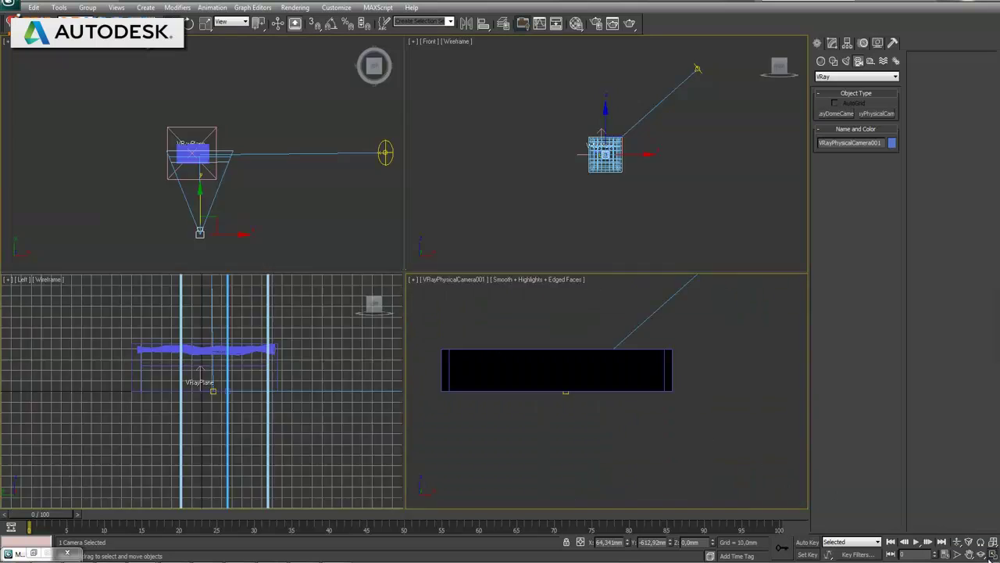
pyautogui.hotkey('alt', 'w')
pyautogui.moveTo(404, 284)
pyautogui.mouseDown(button='middle')
pyautogui.moveTo(394, 310)
pyautogui.moveTo(411, 344)
pyautogui.mouseUp(button='middle')
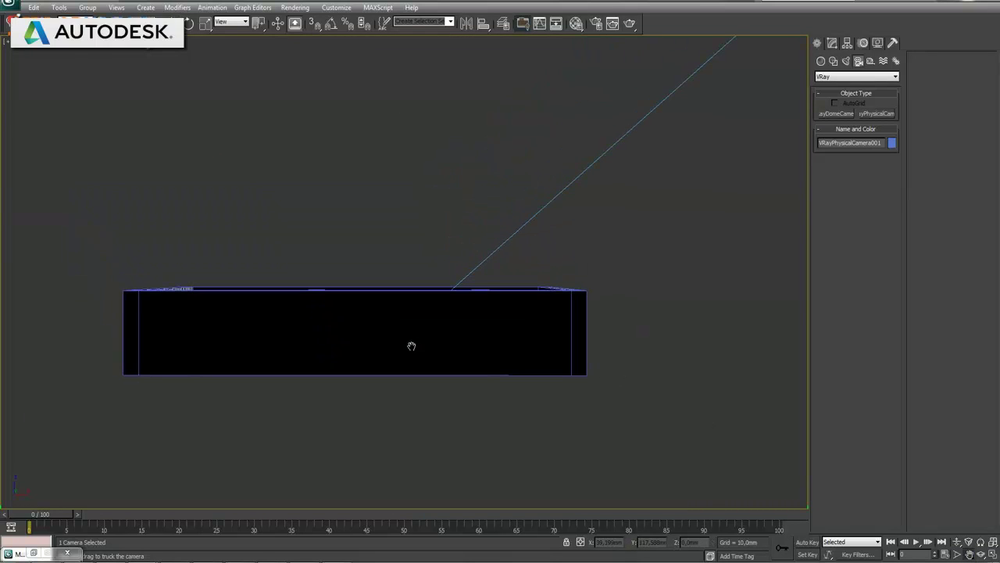
pyautogui.click(980, 554)
pyautogui.moveTo(404, 341); pyautogui.dragTo(372, 346)
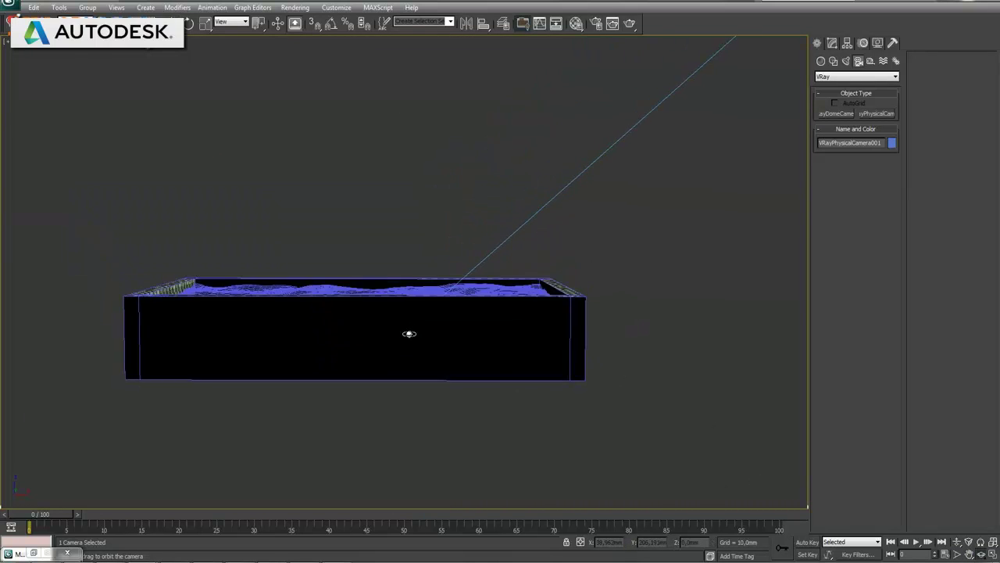
pyautogui.click(956, 542)
pyautogui.moveTo(458, 380)
pyautogui.mouseDown()
pyautogui.moveTo(360, 405)
pyautogui.moveTo(391, 409)
pyautogui.moveTo(430, 391)
pyautogui.moveTo(481, 406)
pyautogui.mouseUp()
pyautogui.click(956, 541)
pyautogui.moveTo(500, 329); pyautogui.dragTo(461, 360)
# Show the camera's parameters, then open Render Setup
pyautogui.click(833, 44)
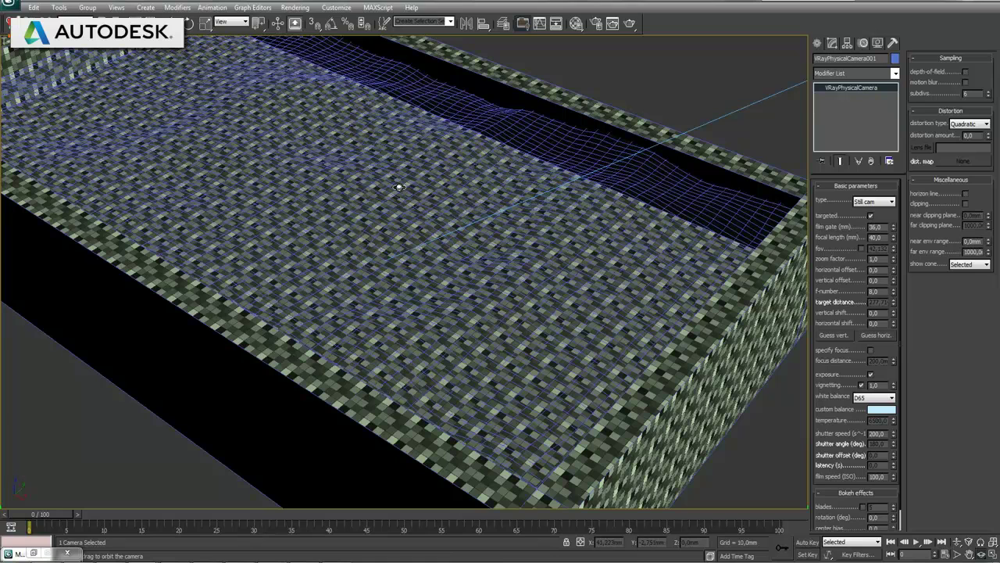
pyautogui.click(295, 7)
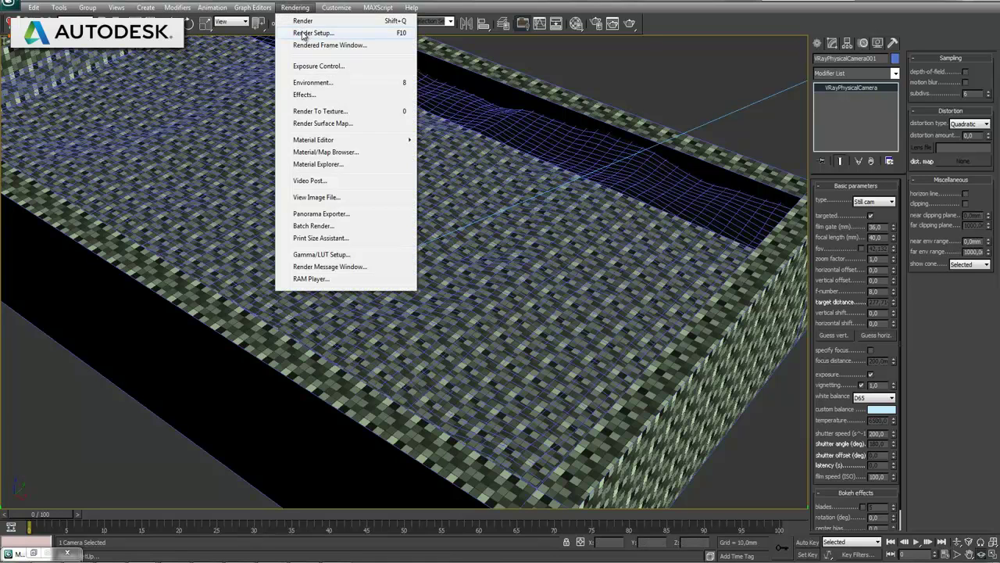
pyautogui.click(303, 34)
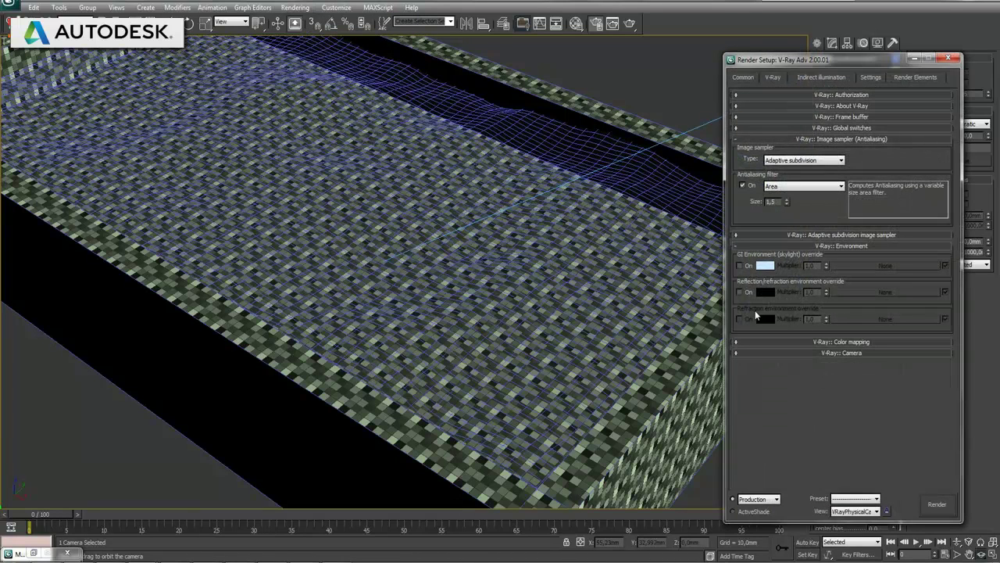
# Turn on GI with Light cache secondary bounces and the Very low irradiance preset
pyautogui.click(805, 78)
pyautogui.click(739, 108)
pyautogui.click(891, 198)
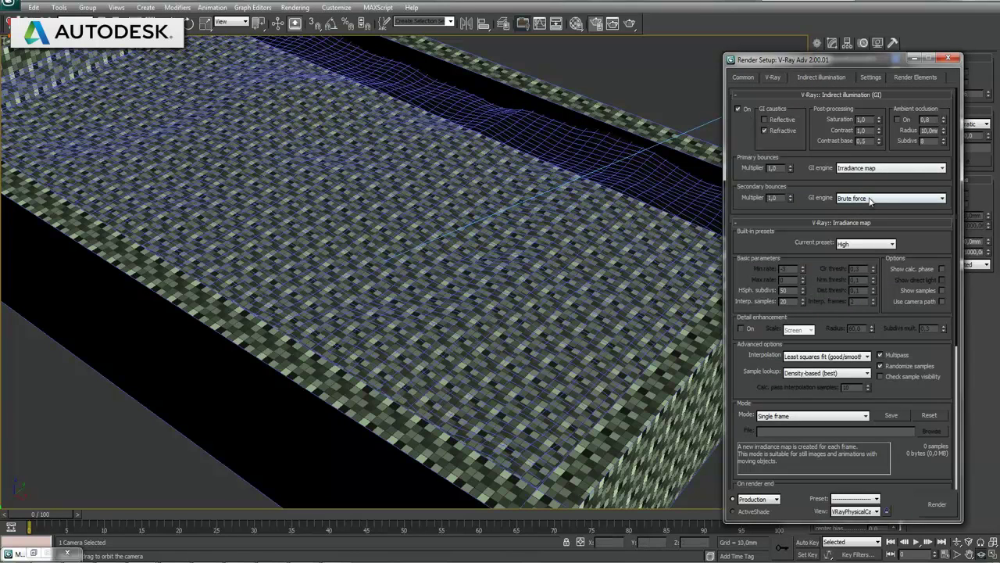
pyautogui.click(868, 230)
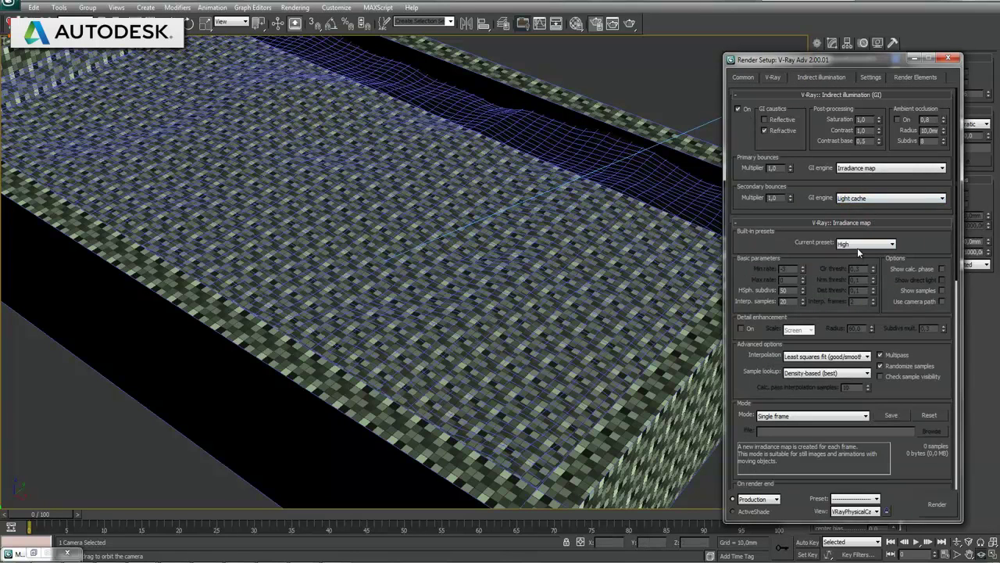
pyautogui.click(866, 244)
pyautogui.click(940, 286)
pyautogui.write('20')
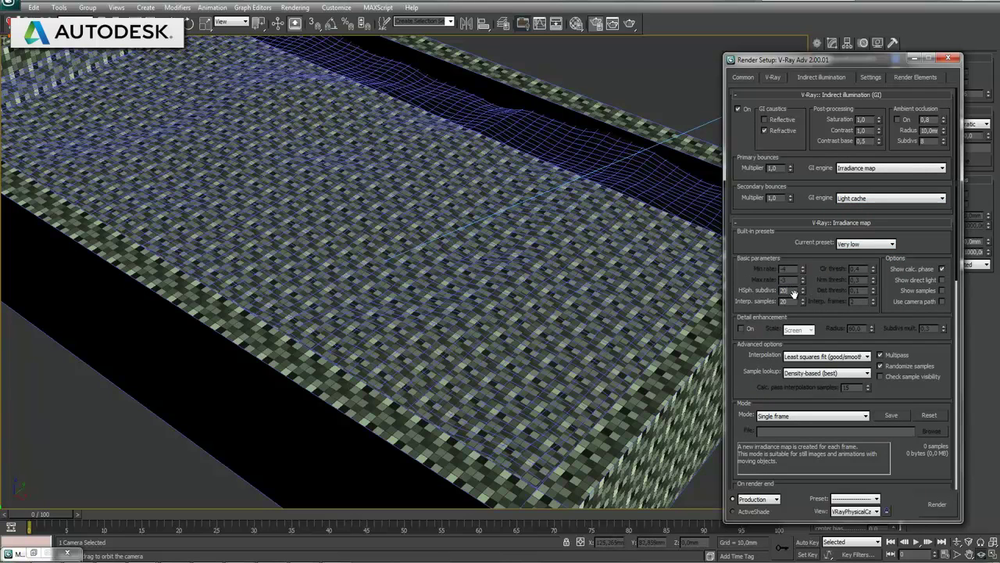
# Set interpolation samples to 10 and enable caustics
pyautogui.doubleClick(795, 300)
pyautogui.write('10')
pyautogui.scroll(-5, 829, 429)
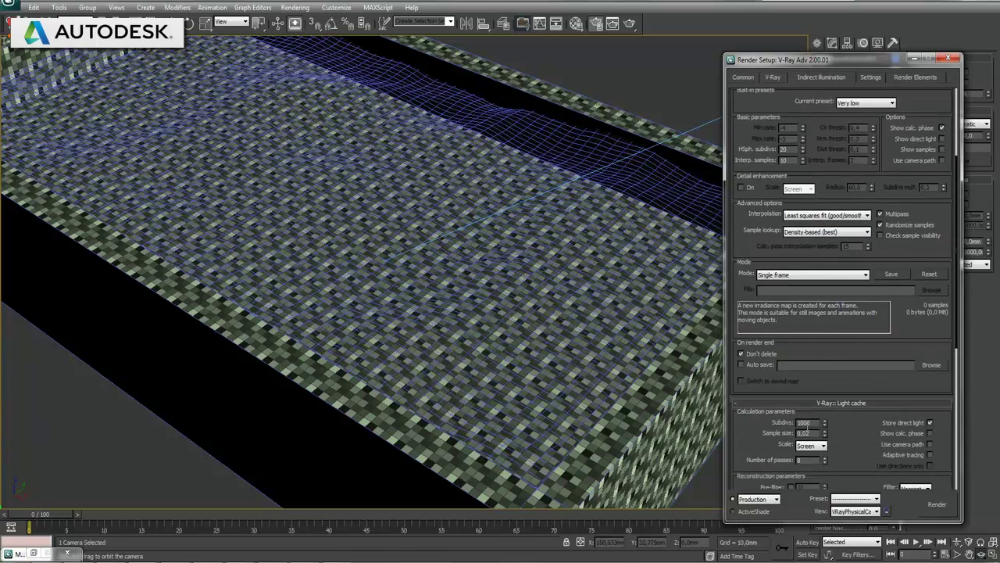
pyautogui.scroll(-3, 829, 429)
pyautogui.scroll(-2, 812, 414)
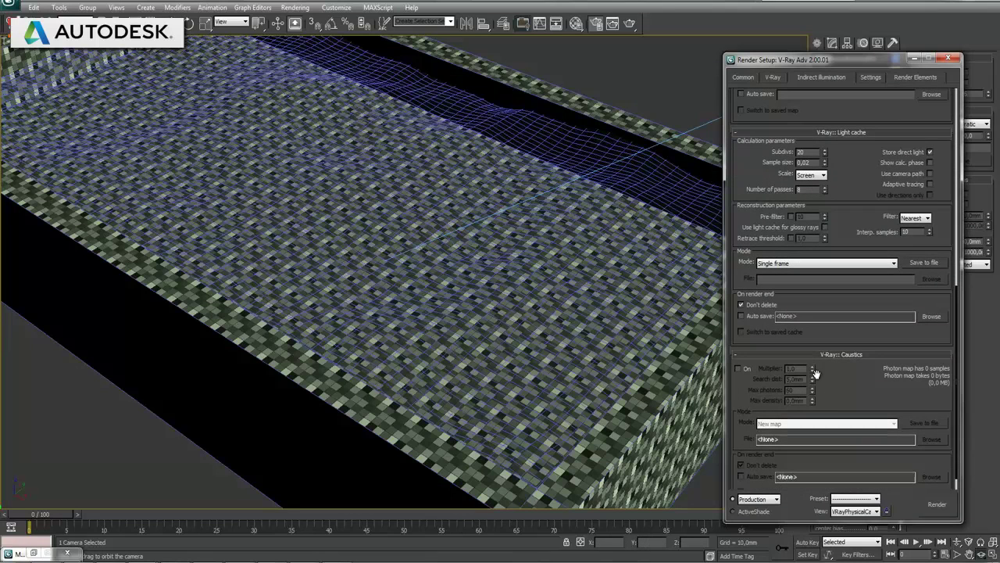
pyautogui.click(746, 369)
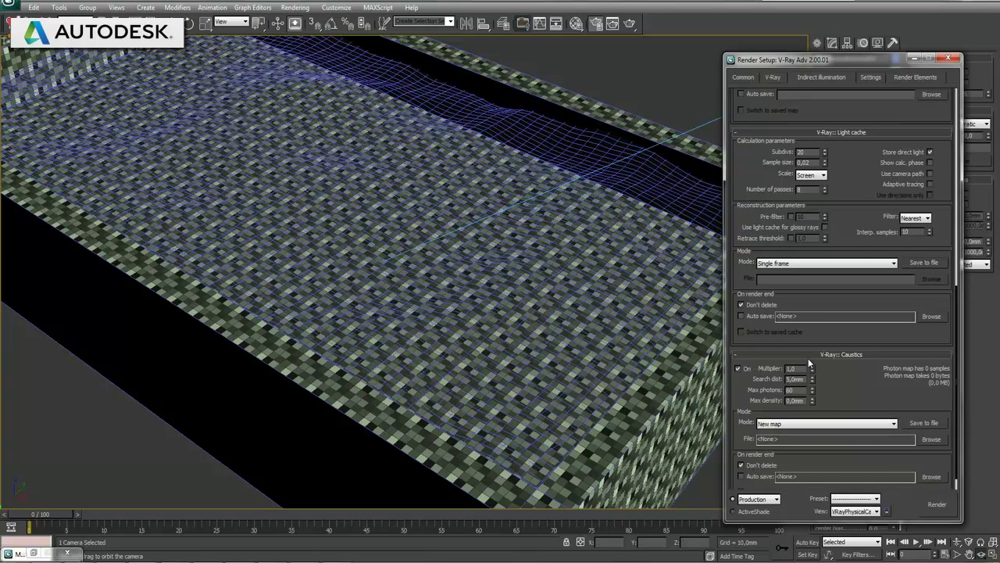
pyautogui.scroll(3, 810, 361)
pyautogui.scroll(2, 859, 318)
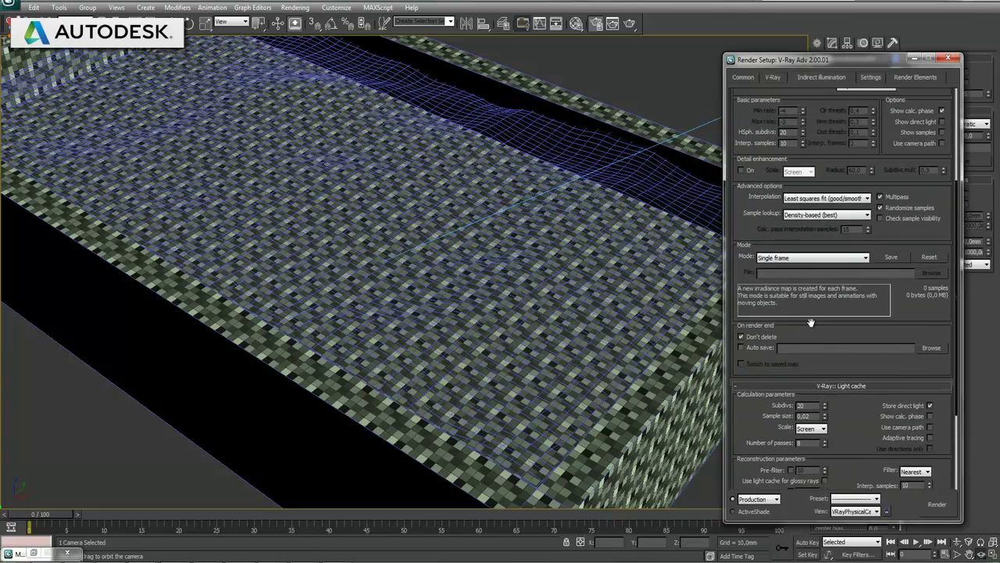
# Check VRaySun001 in the caustics light settings, then show the Common output settings at 640 × 480
pyautogui.click(869, 76)
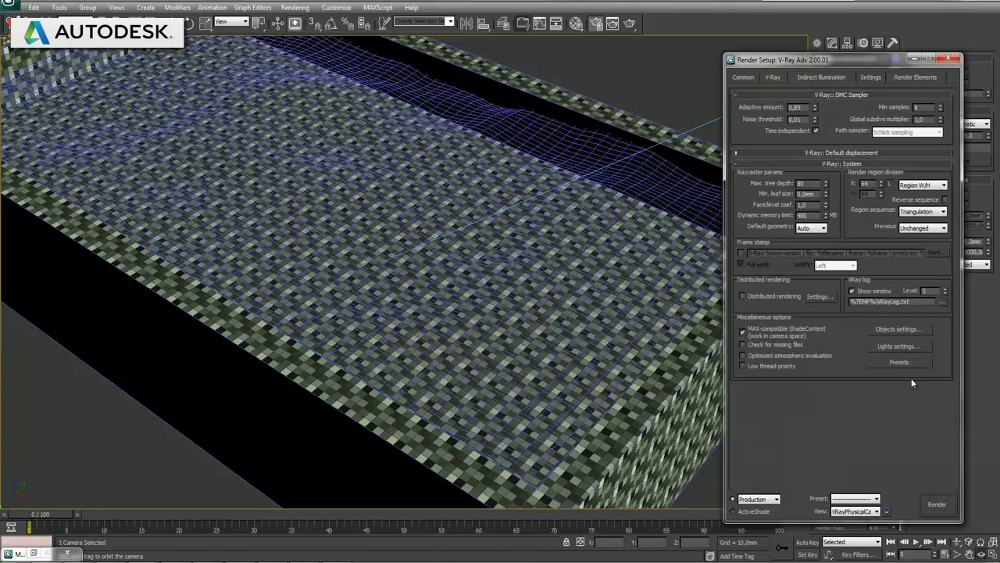
pyautogui.click(898, 346)
pyautogui.click(424, 225)
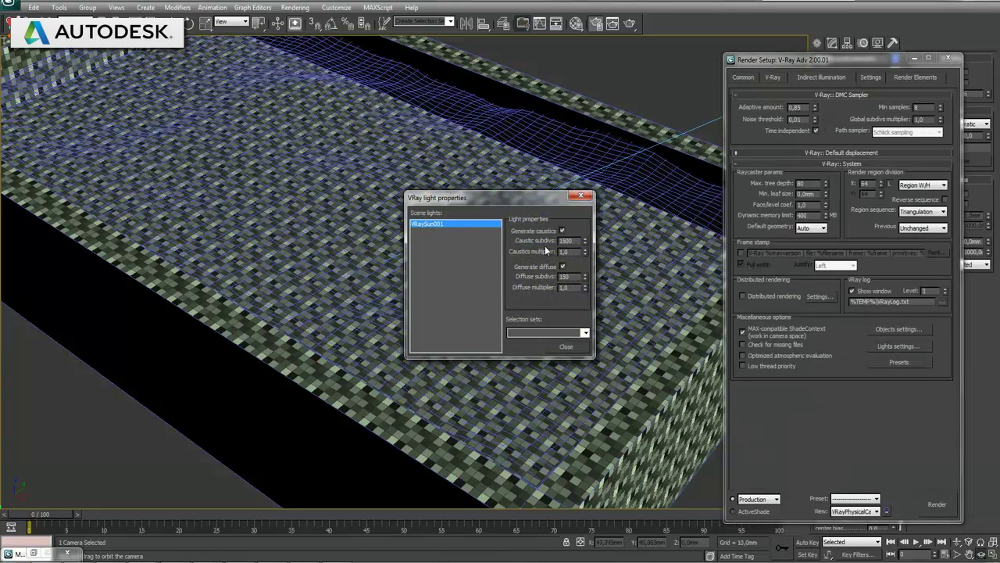
pyautogui.click(559, 346)
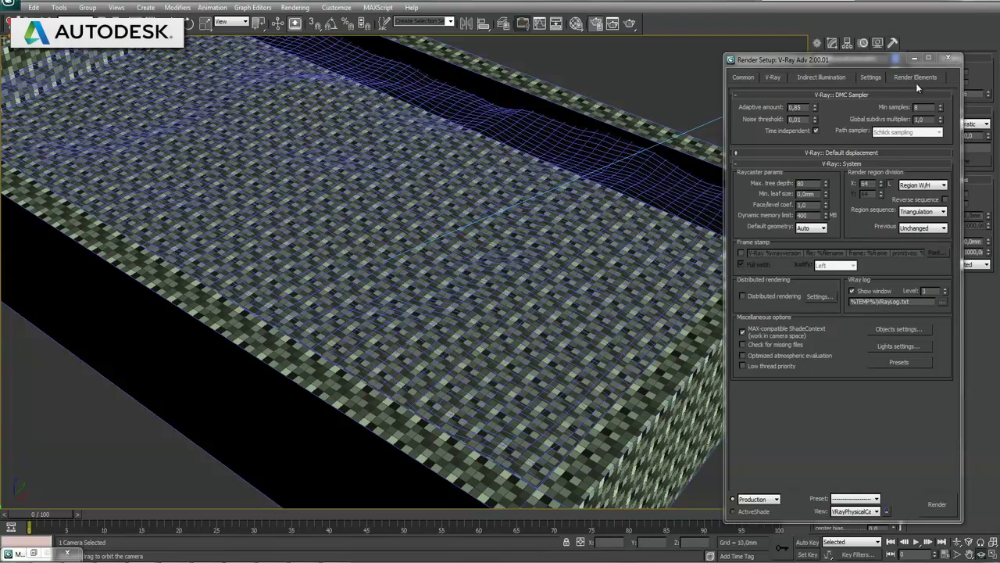
pyautogui.click(744, 79)
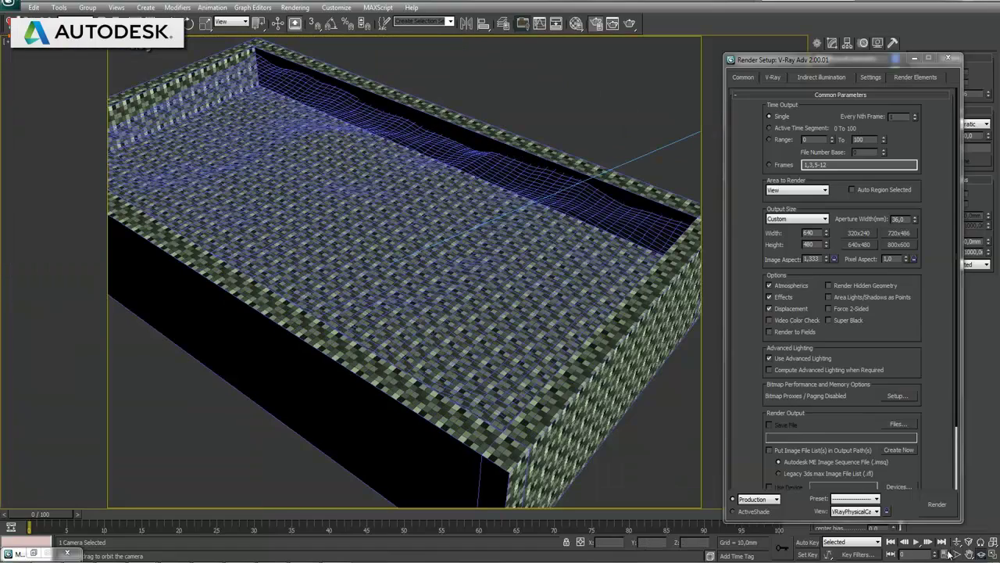
pyautogui.click(957, 541)
# Dolly the camera closer, then start and abort a test render
pyautogui.moveTo(521, 383); pyautogui.dragTo(516, 377)
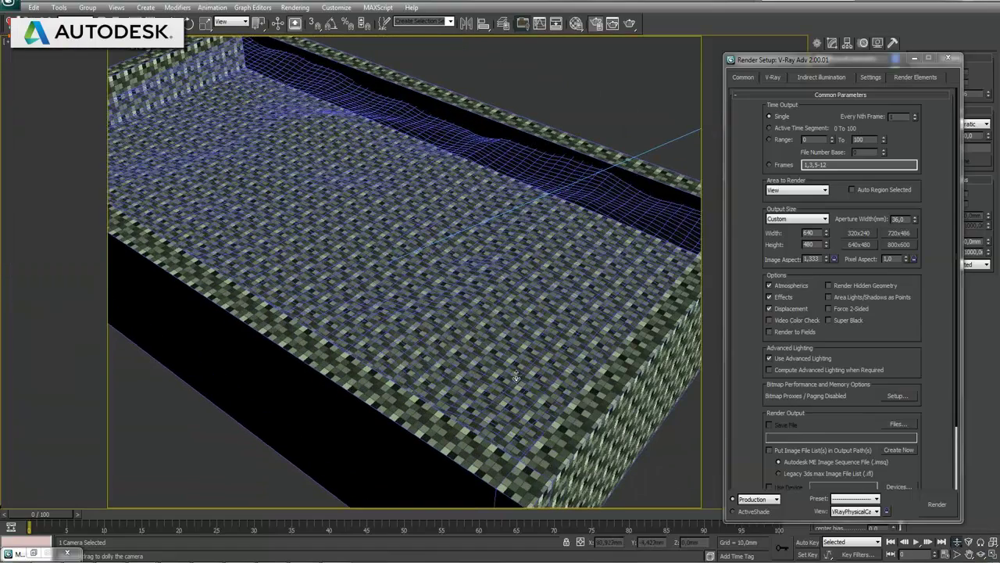
pyautogui.click(938, 504)
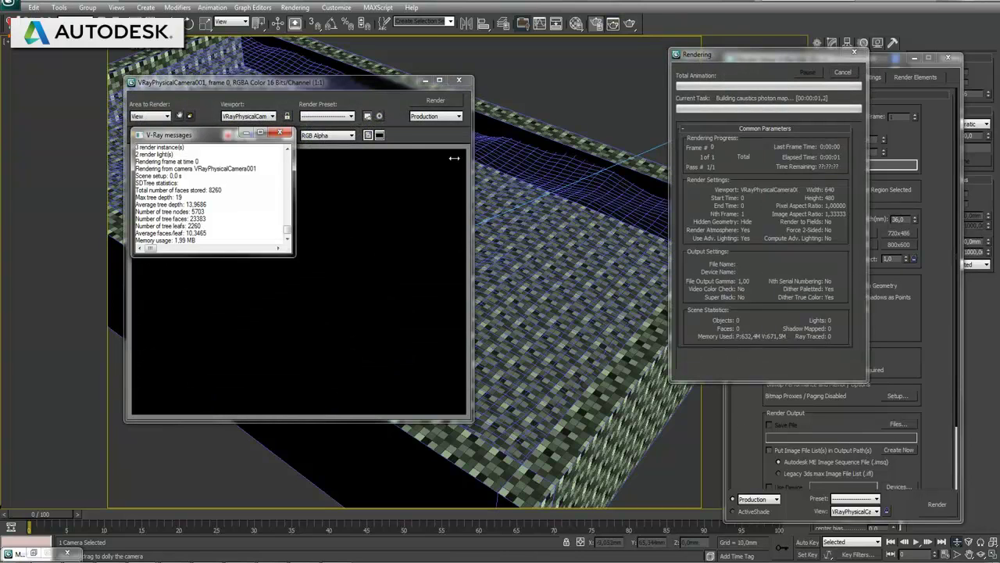
pyautogui.click(844, 73)
pyautogui.click(459, 79)
# Render the camera view at 640 × 480 with V-Ray and close Render Setup when finished
pyautogui.click(775, 78)
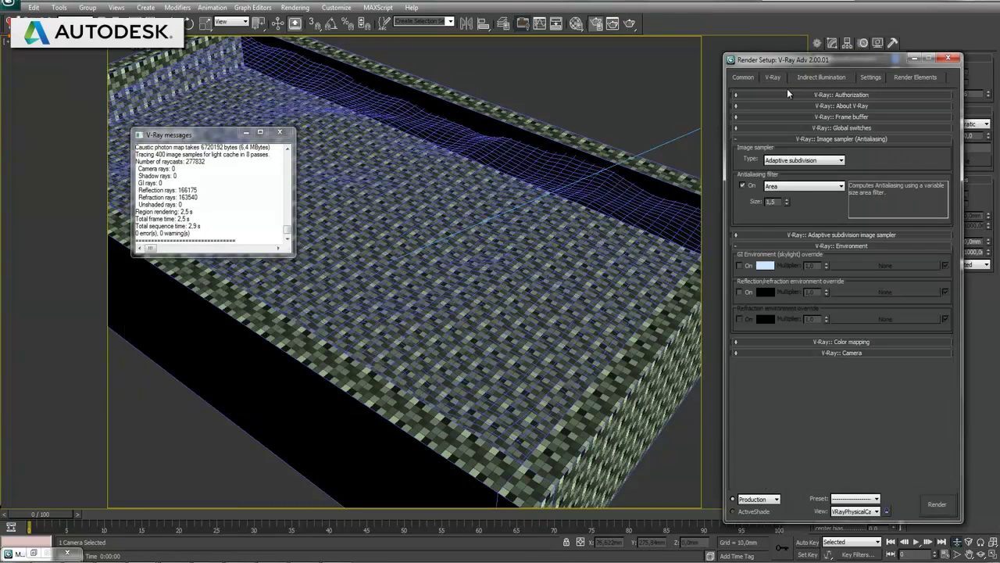
pyautogui.click(831, 117)
pyautogui.click(826, 117)
pyautogui.click(937, 504)
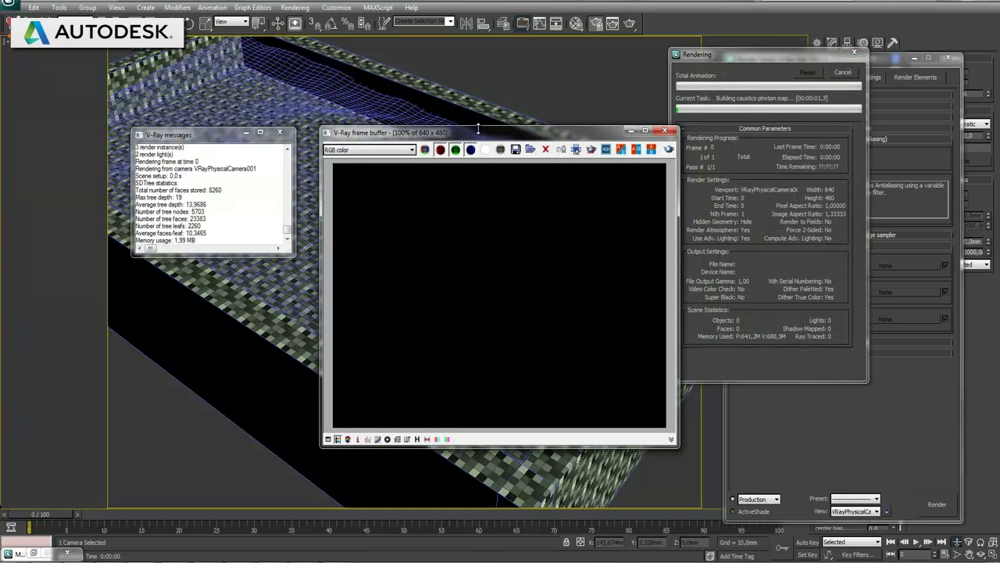
pyautogui.moveTo(485, 132); pyautogui.dragTo(386, 127)
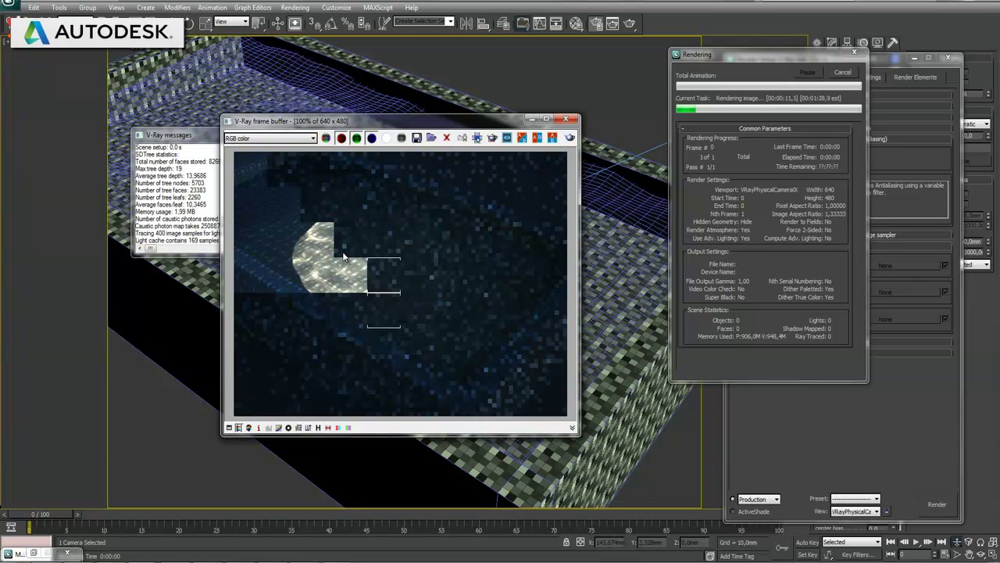
pyautogui.click(477, 137)
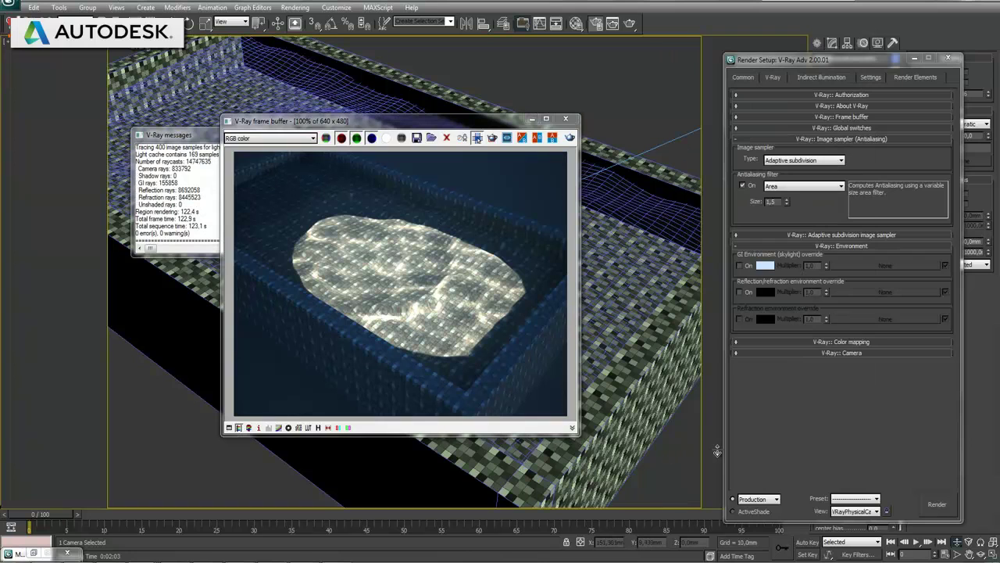
pyautogui.click(949, 58)
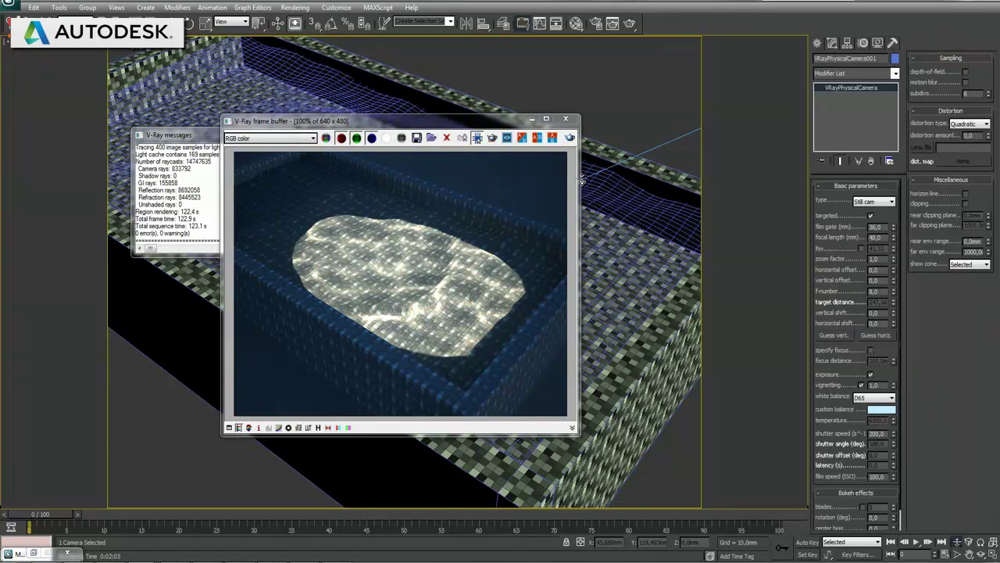
# Close the render windows and restore the four-viewport layout
pyautogui.click(565, 118)
pyautogui.click(280, 133)
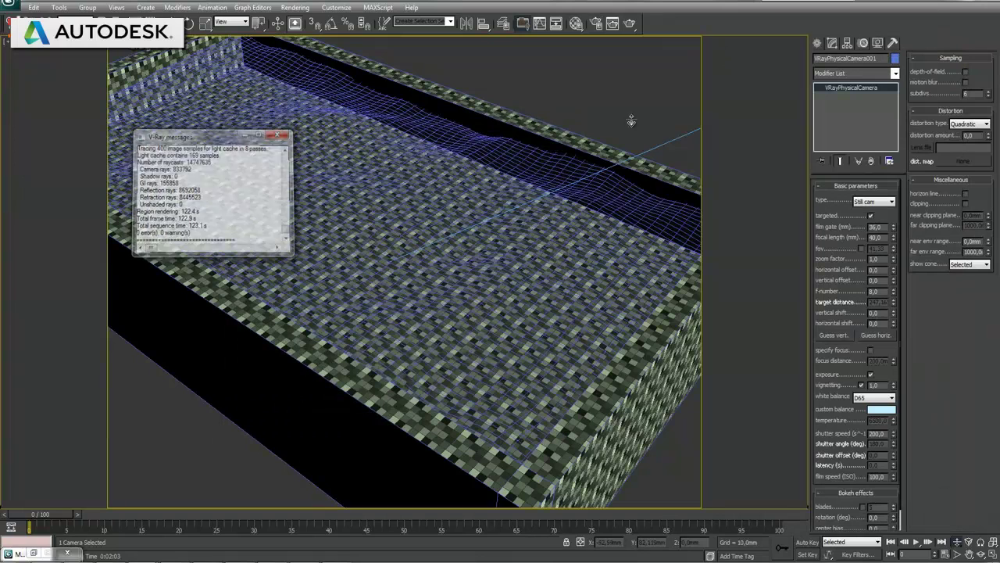
pyautogui.click(817, 43)
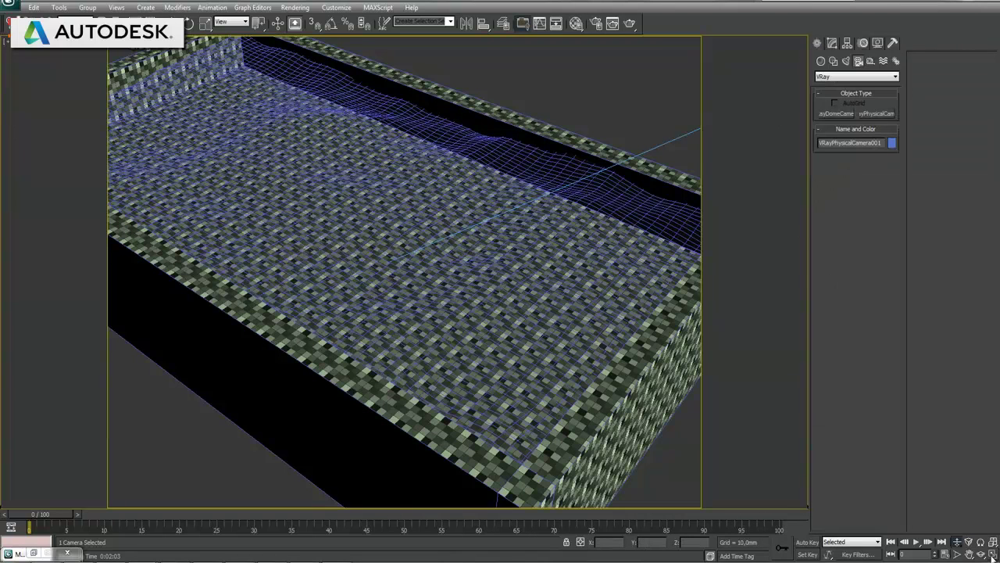
pyautogui.click(993, 554)
# Raise VRaySun001's photon emit radius from 50 to about 139 mm
pyautogui.press('w')
pyautogui.click(385, 152)
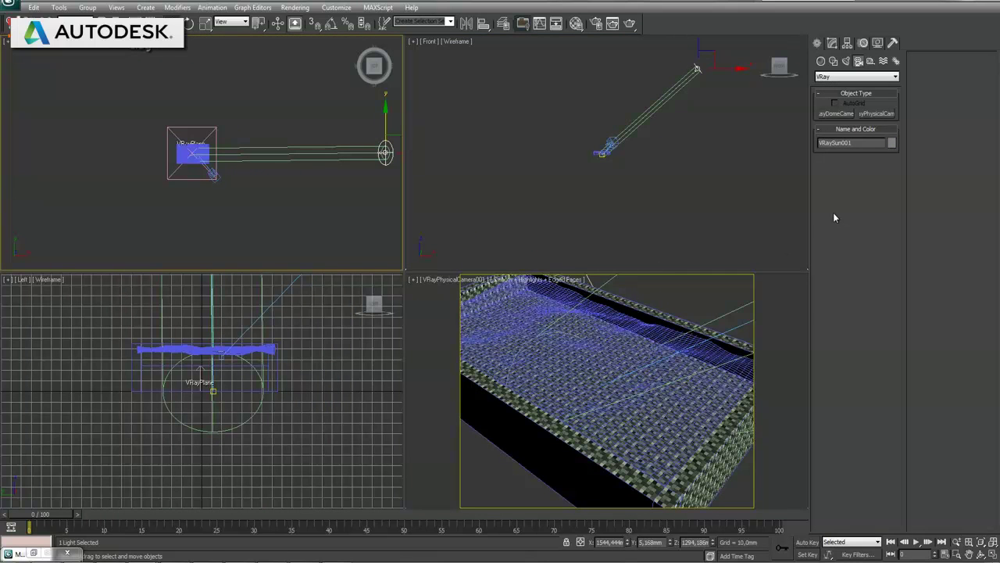
pyautogui.click(831, 43)
pyautogui.rightClick(651, 336)
pyautogui.click(993, 553)
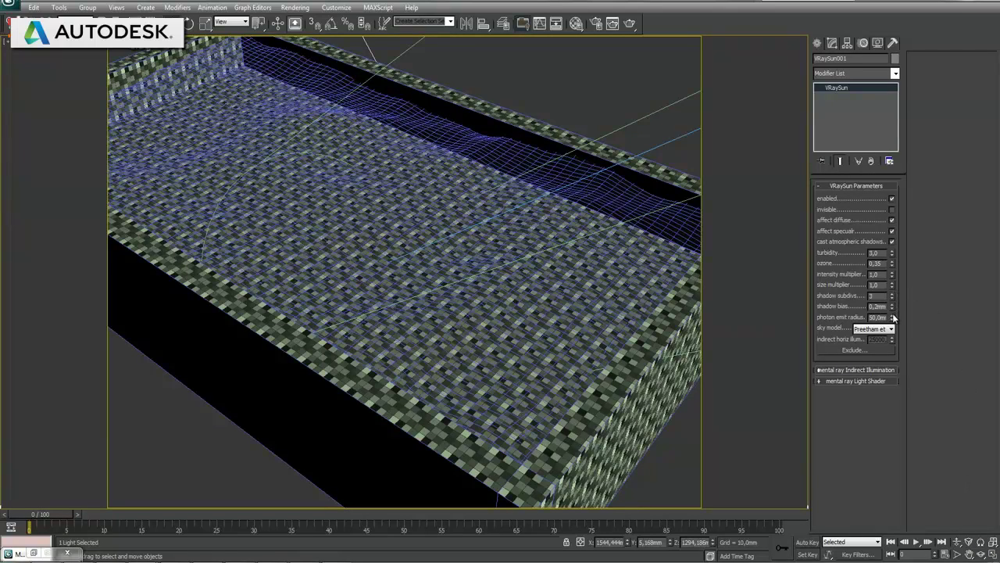
pyautogui.moveTo(891, 320); pyautogui.dragTo(922, 218)
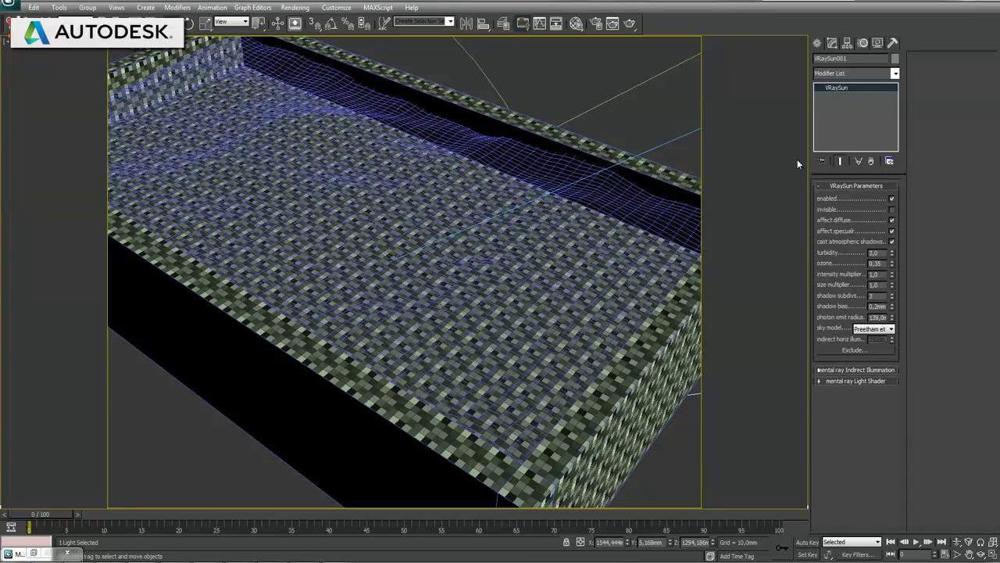
# Select the physical camera and render its maximized view to check the caustics
pyautogui.hotkey('alt', 'w')
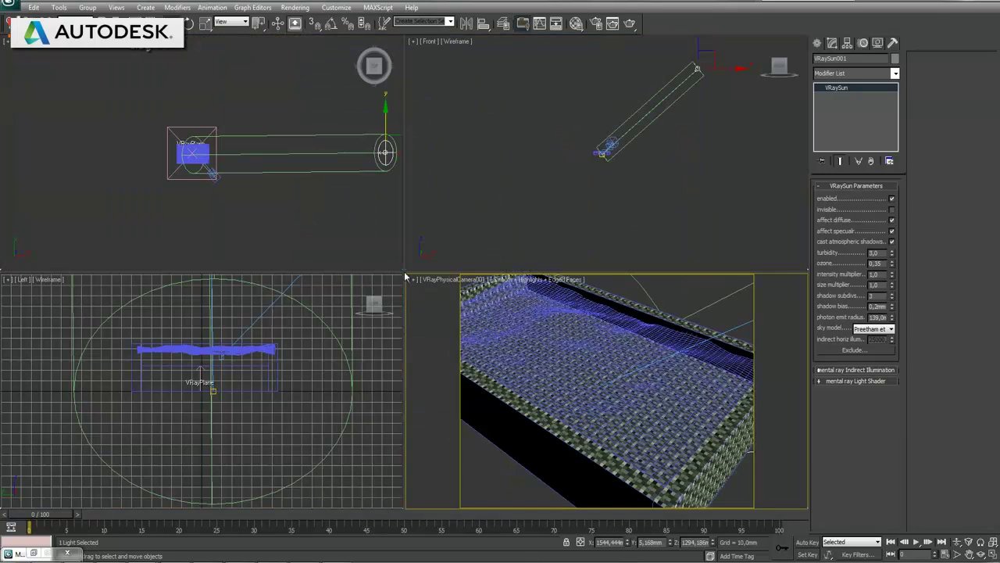
pyautogui.click(276, 220)
pyautogui.click(218, 177)
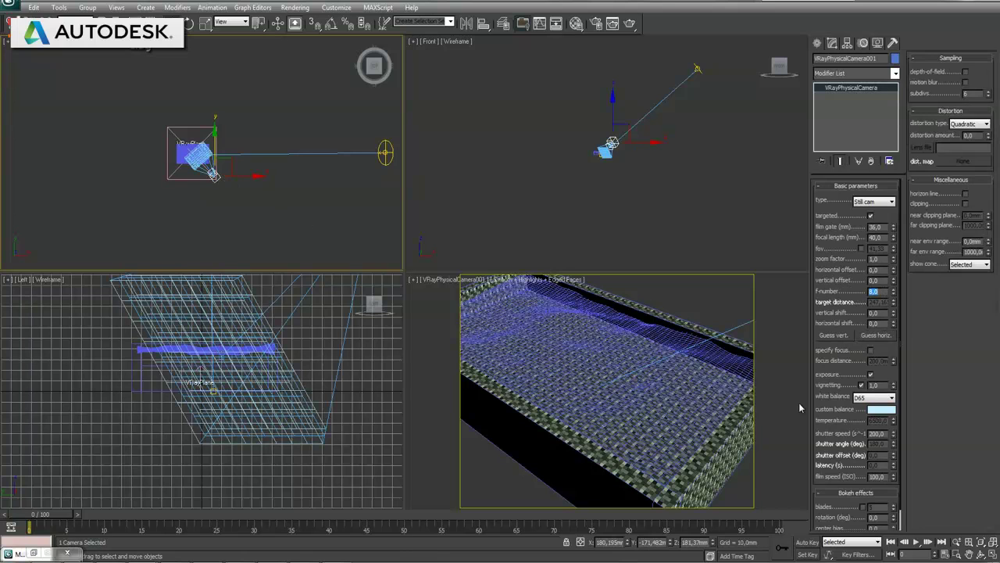
pyautogui.rightClick(712, 417)
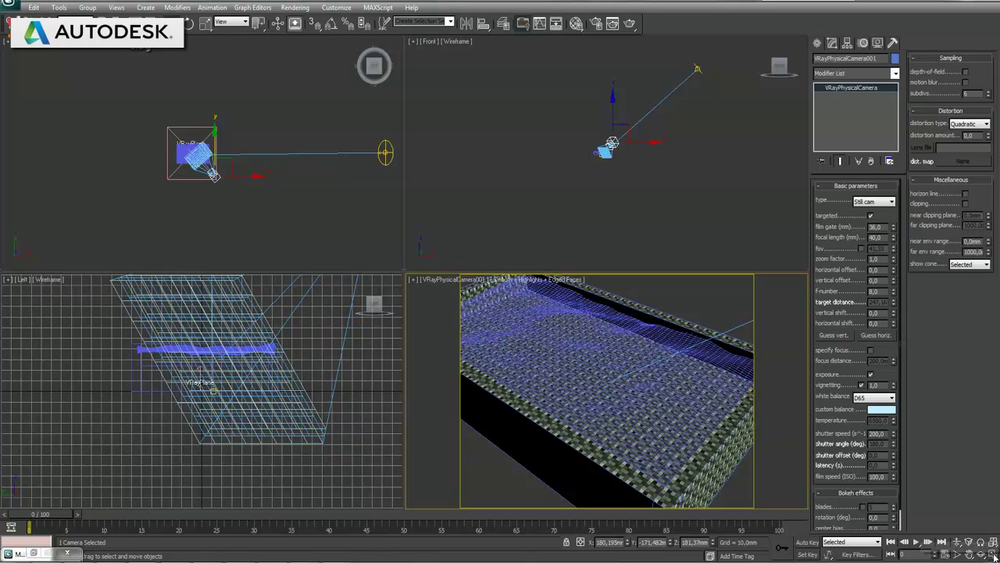
pyautogui.click(993, 554)
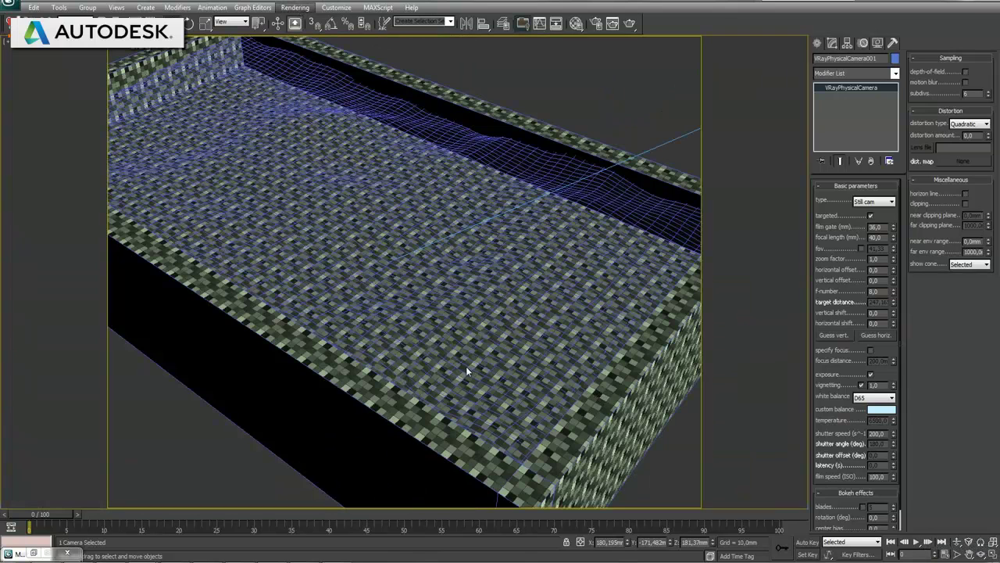
pyautogui.hotkey('shift', 'q')
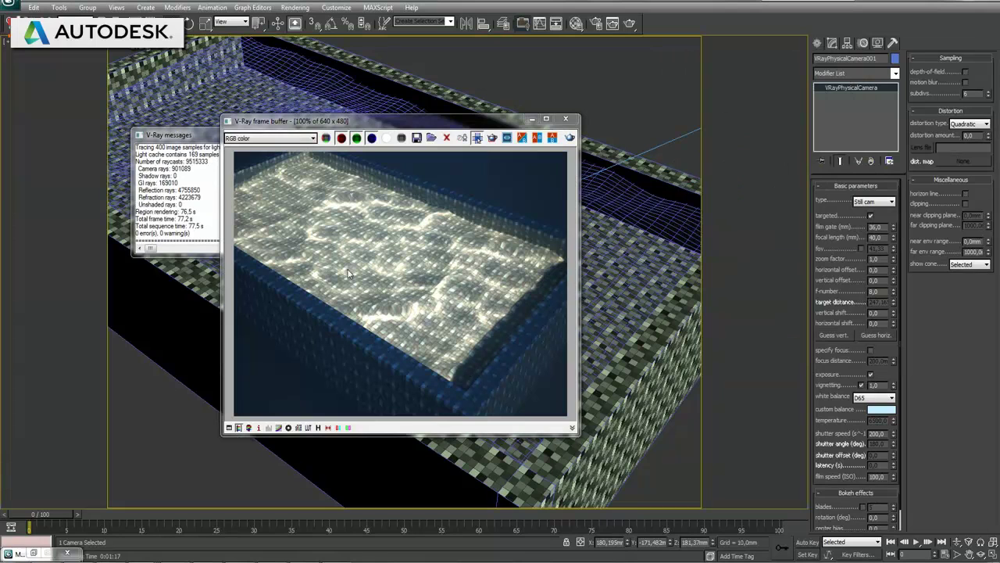
# Close the render log and the rendered image window
pyautogui.click(210, 136)
pyautogui.click(279, 132)
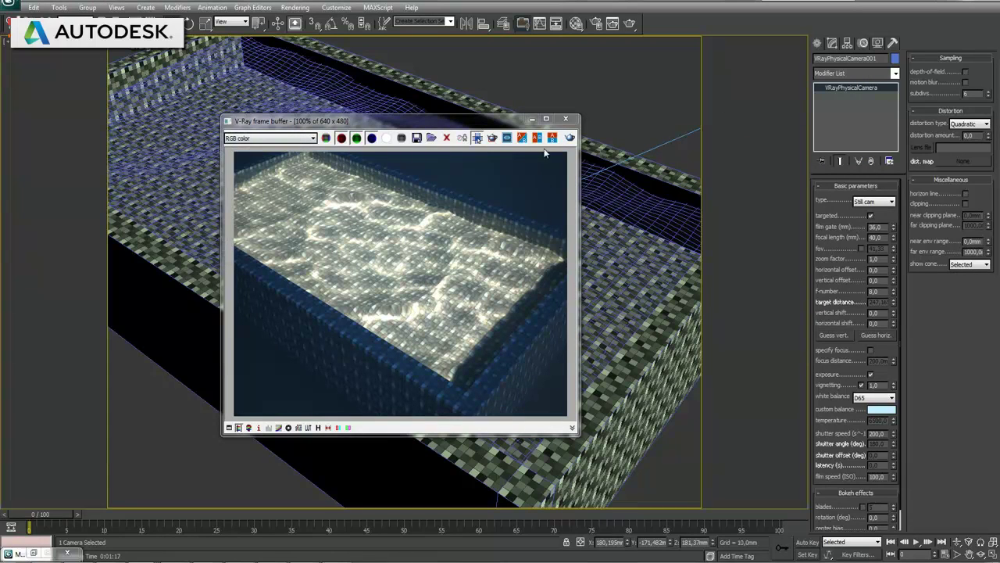
pyautogui.click(565, 119)
pyautogui.click(981, 554)
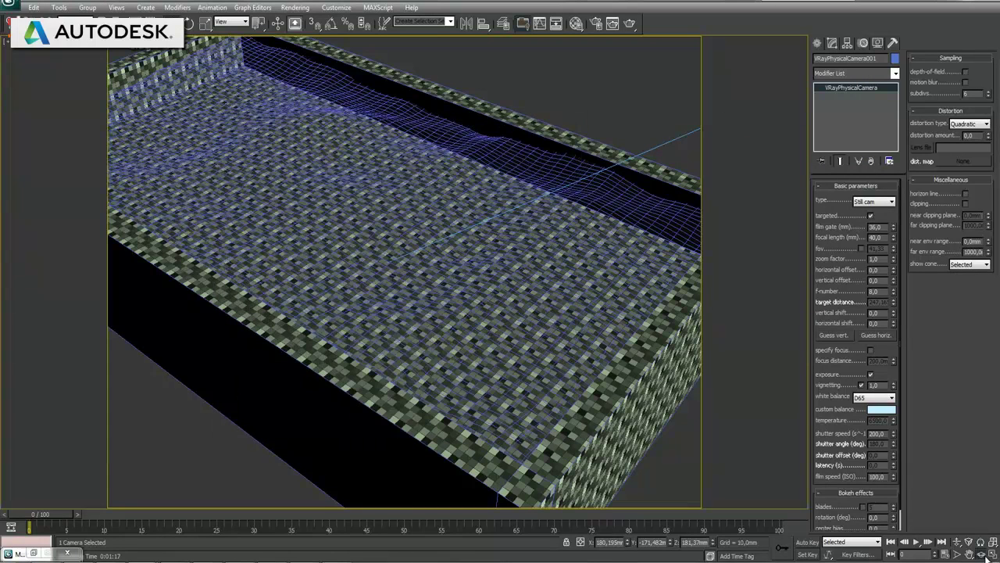
# Orbit the camera to a higher angle and dolly it closer to the pool
pyautogui.moveTo(569, 407); pyautogui.dragTo(469, 391)
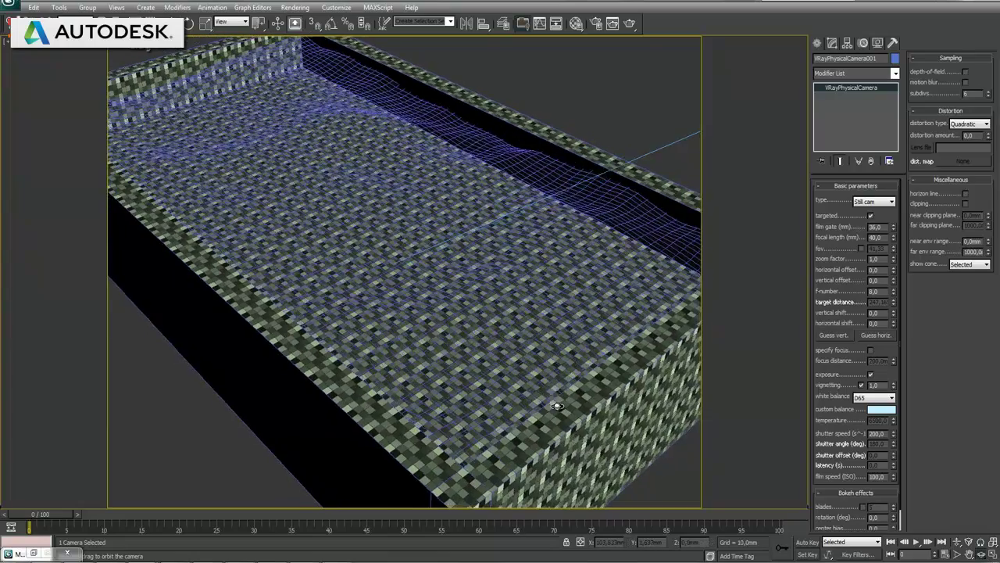
pyautogui.click(957, 542)
pyautogui.moveTo(433, 344)
pyautogui.mouseDown()
pyautogui.moveTo(436, 326)
pyautogui.moveTo(509, 368)
pyautogui.mouseUp()
# Give the 02 - Default water material a light cyan fog colour
pyautogui.press('m')
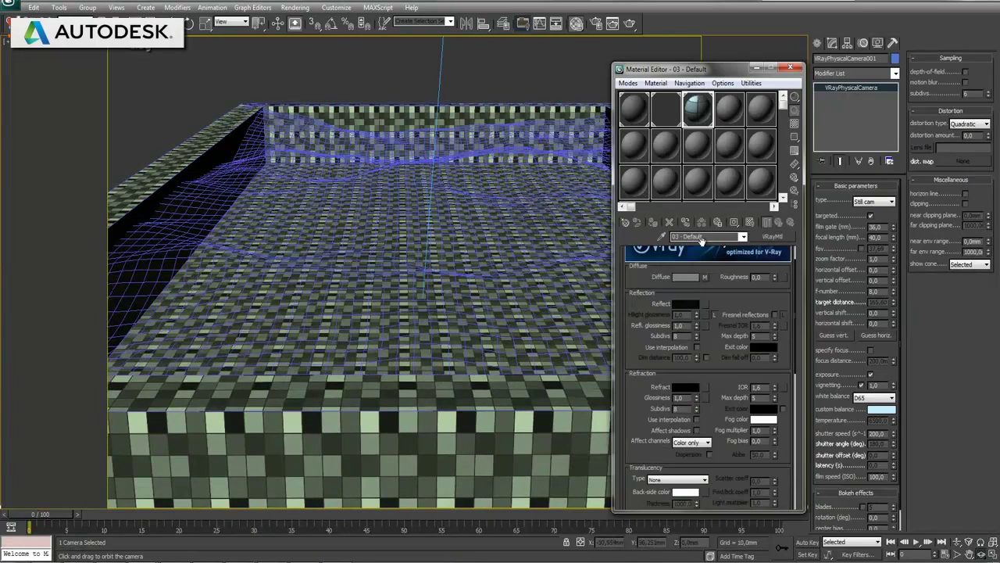
pyautogui.click(666, 109)
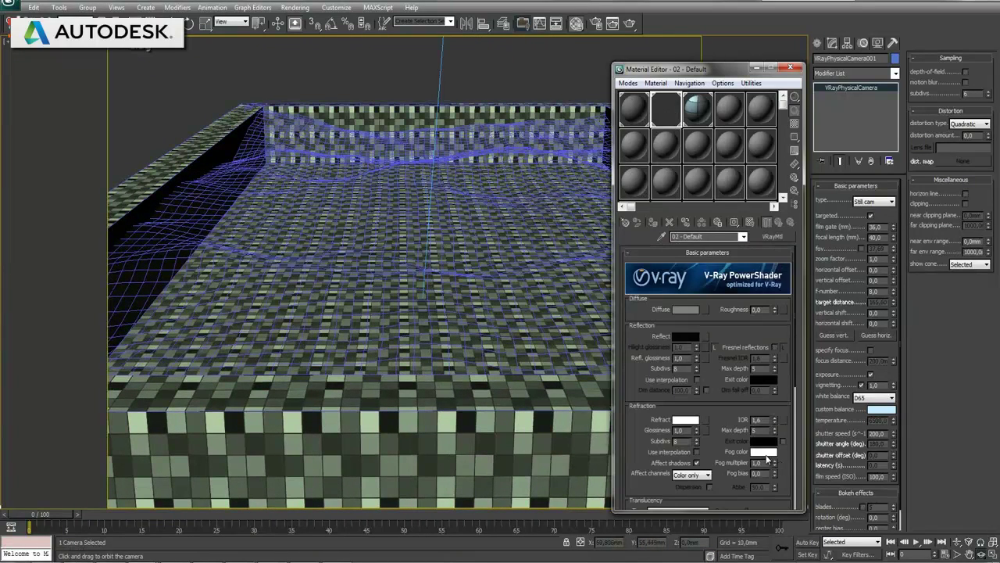
pyautogui.click(765, 453)
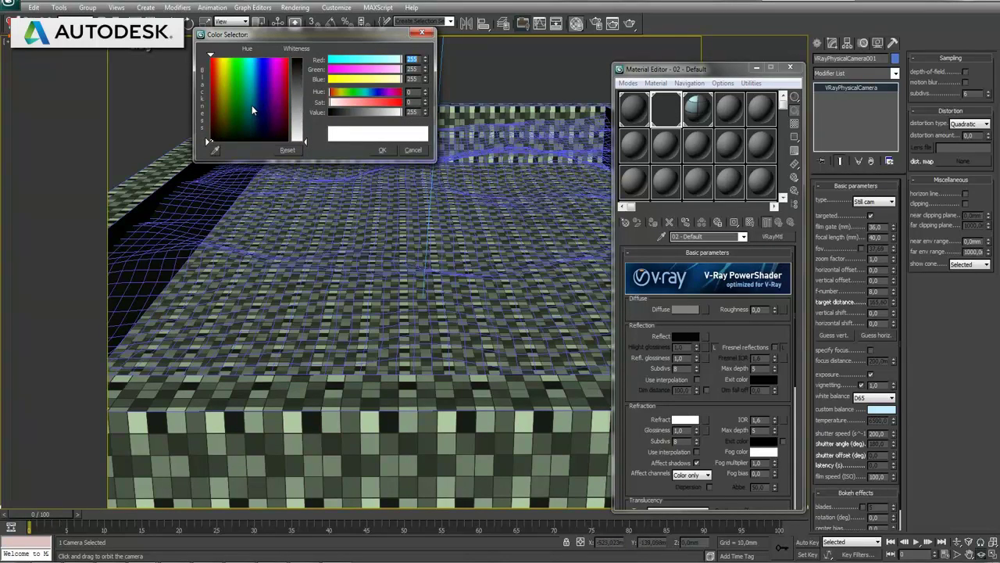
pyautogui.click(252, 104)
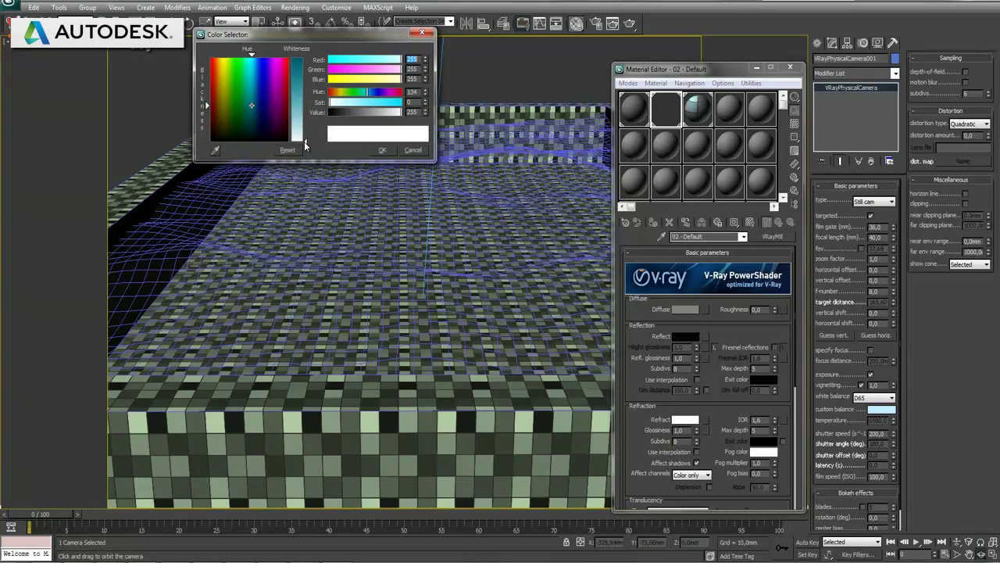
pyautogui.moveTo(304, 141); pyautogui.dragTo(304, 119)
pyautogui.click(382, 150)
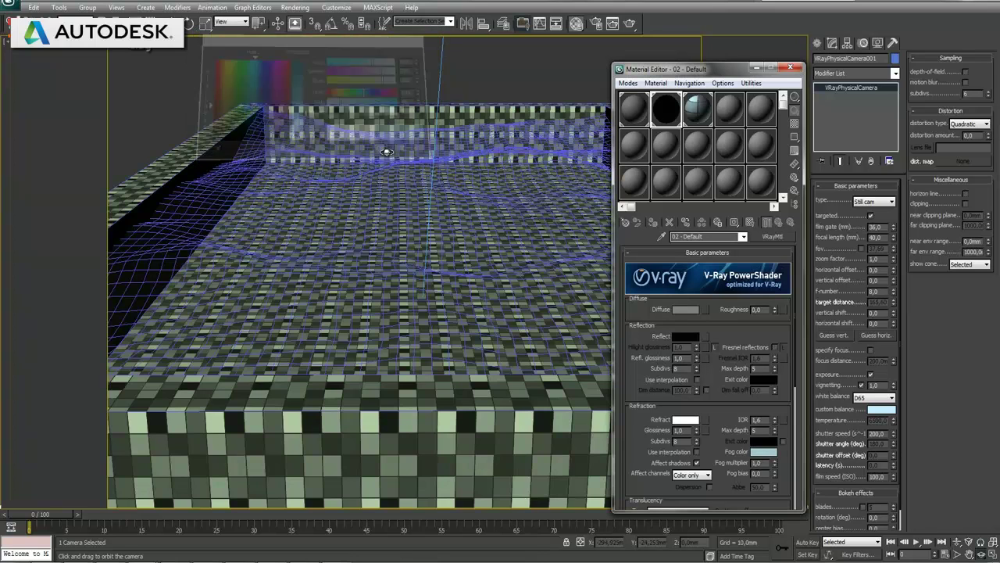
pyautogui.click(756, 68)
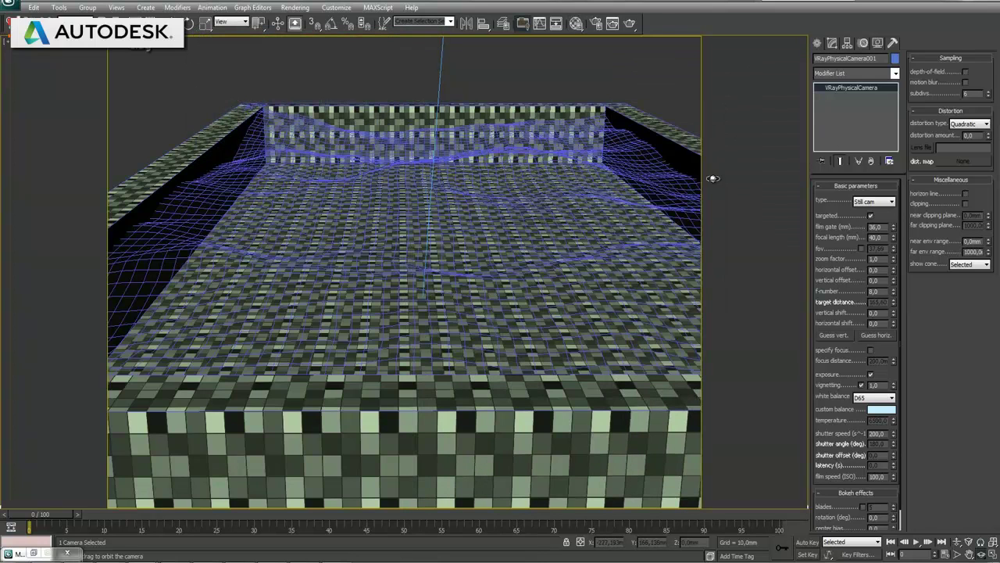
# Truck the camera view left and render the cyan-tinted water
pyautogui.click(972, 552)
pyautogui.moveTo(547, 331); pyautogui.dragTo(500, 327)
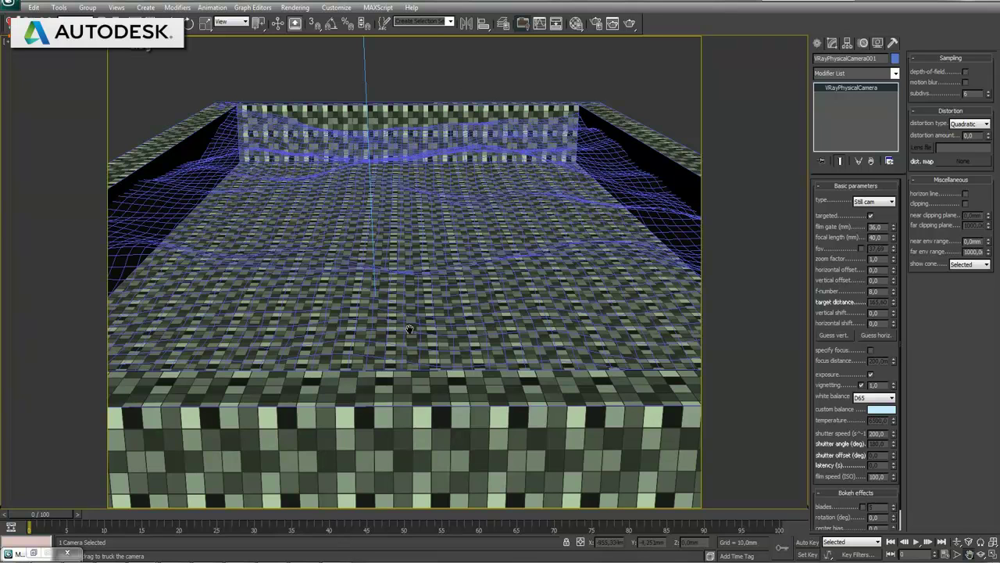
pyautogui.hotkey('shift', 'q')
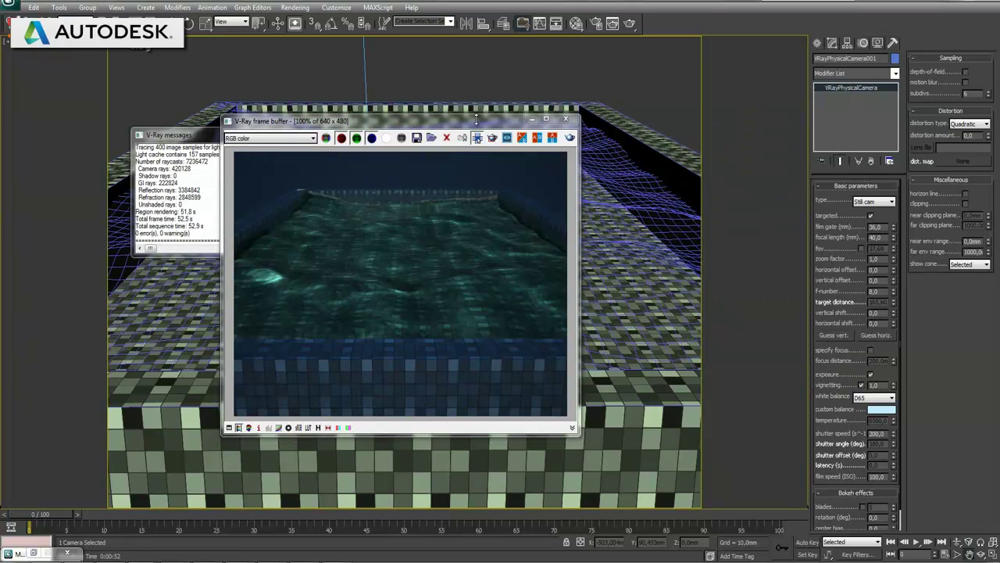
# Close the render and tilt the camera down over the pool floor
pyautogui.click(569, 119)
pyautogui.click(981, 553)
pyautogui.moveTo(379, 308); pyautogui.dragTo(390, 324)
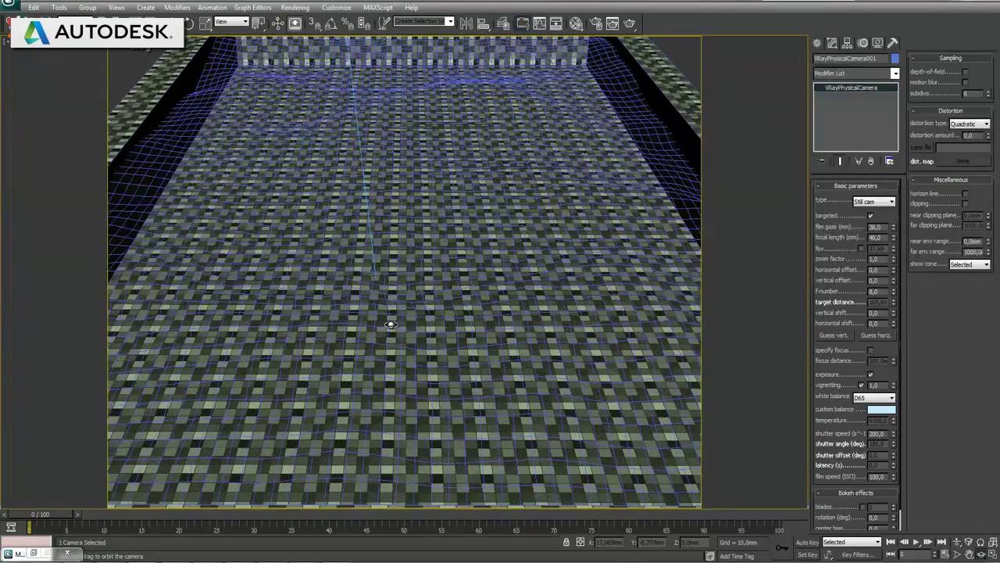